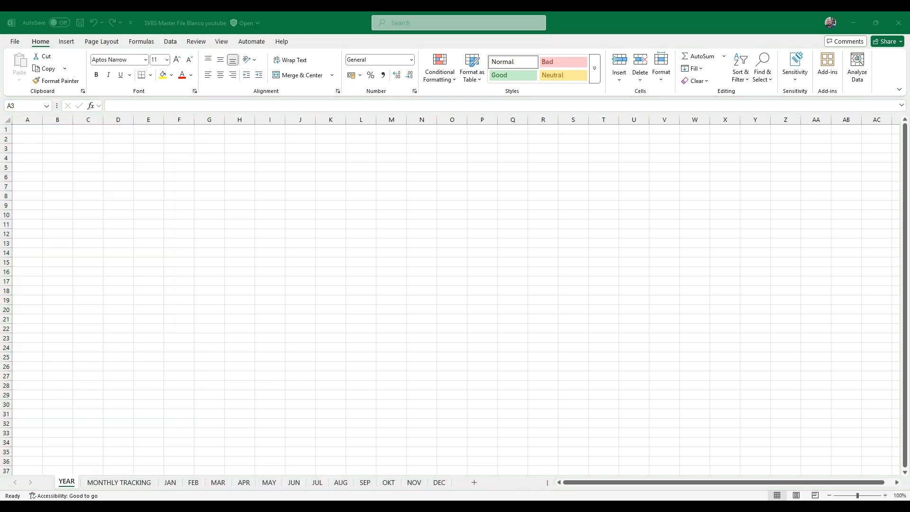
# Step: Copy the OVERVIEW 2025 layout from the source file and paste it into the YEAR sheet starting at A1
pyautogui.hotkey('ctrl', 'c')
pyautogui.hotkey('ctrl', 'v')
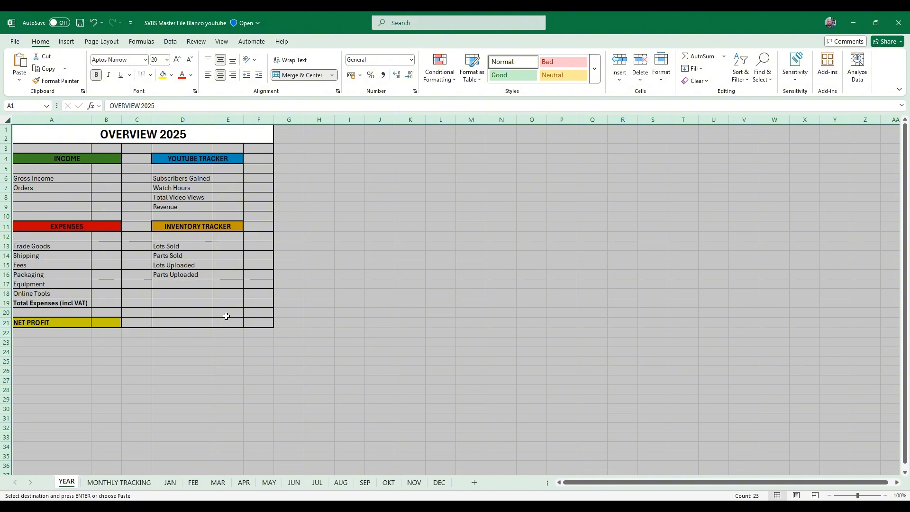
pyautogui.click(284, 324)
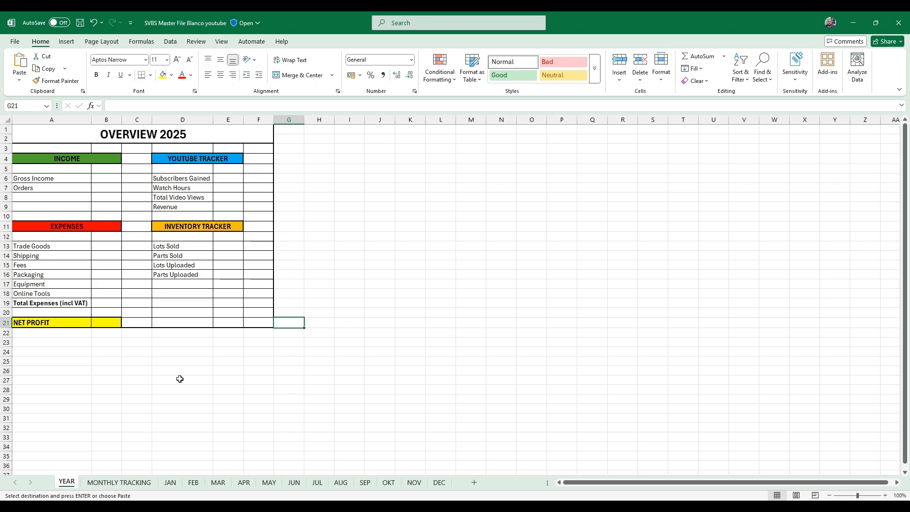
# Step: Paste the copied monthly table at A1 of the MONTHLY TRACKING sheet and auto-fit its column widths
pyautogui.click(118, 481)
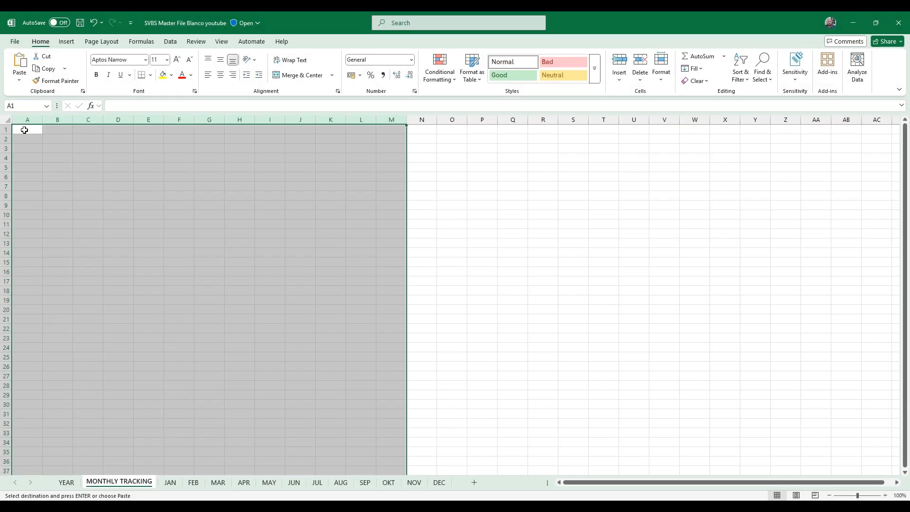
pyautogui.click(24, 130)
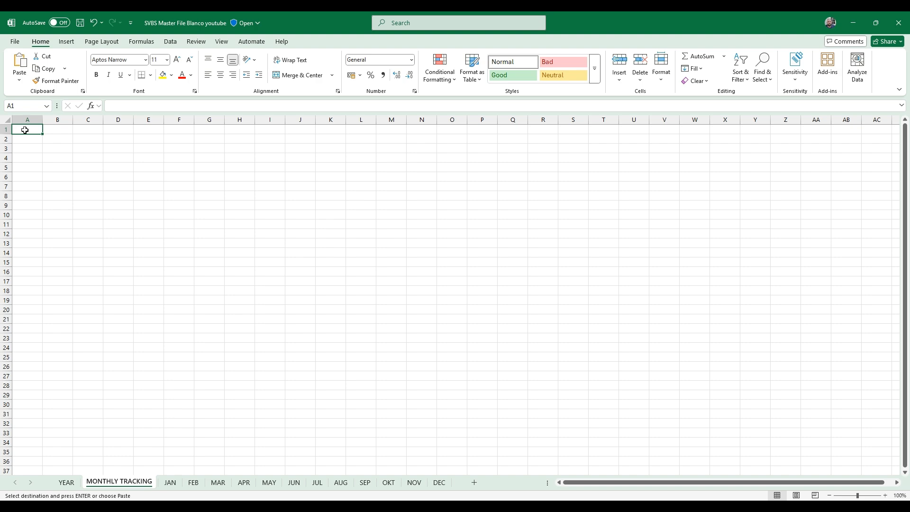
pyautogui.hotkey('ctrl', 'v')
pyautogui.hotkey('ctrl', 'a')
pyautogui.doubleClick(402, 119)
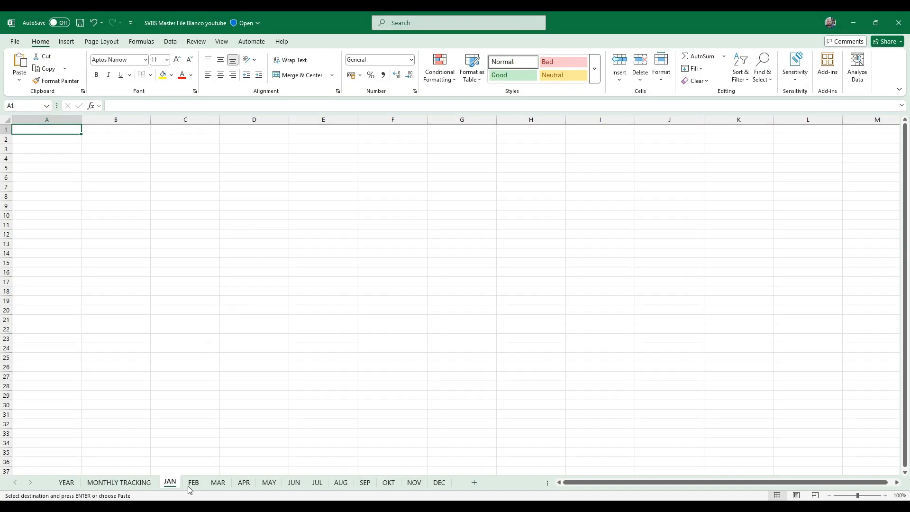
# Step: Group the sheets JAN through DEC and paste the copied INCOME and EXPENSES template at A1
pyautogui.keyDown('shift'); pyautogui.click(444, 483); pyautogui.keyUp('shift')
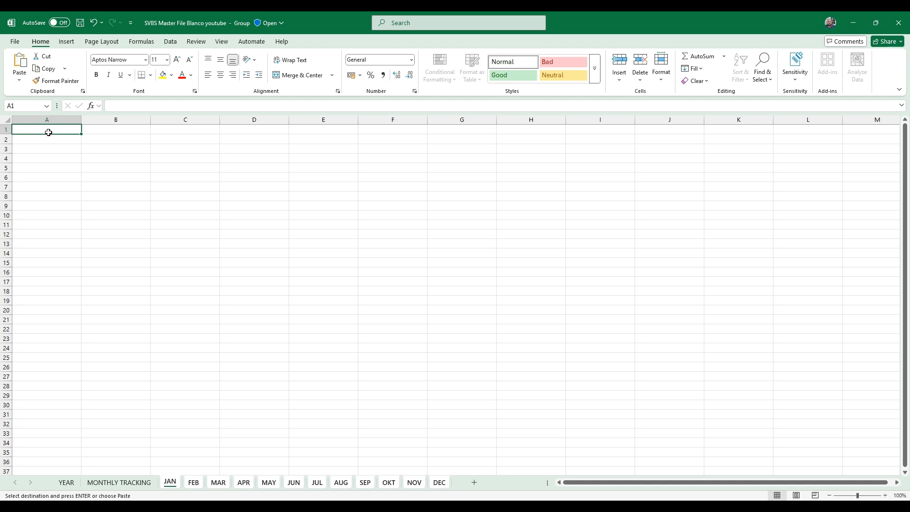
pyautogui.hotkey('ctrl', 'v')
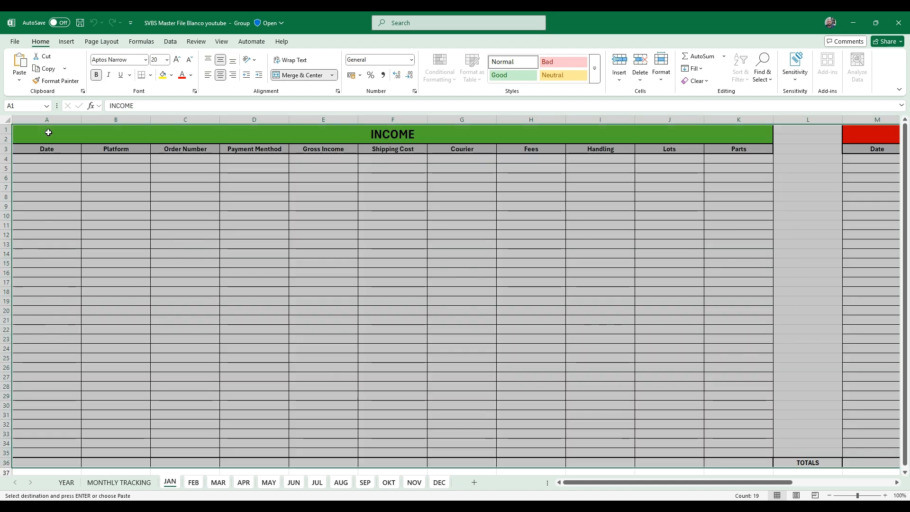
pyautogui.hscroll(4, 652, 482)
pyautogui.moveTo(651, 483); pyautogui.dragTo(687, 487)
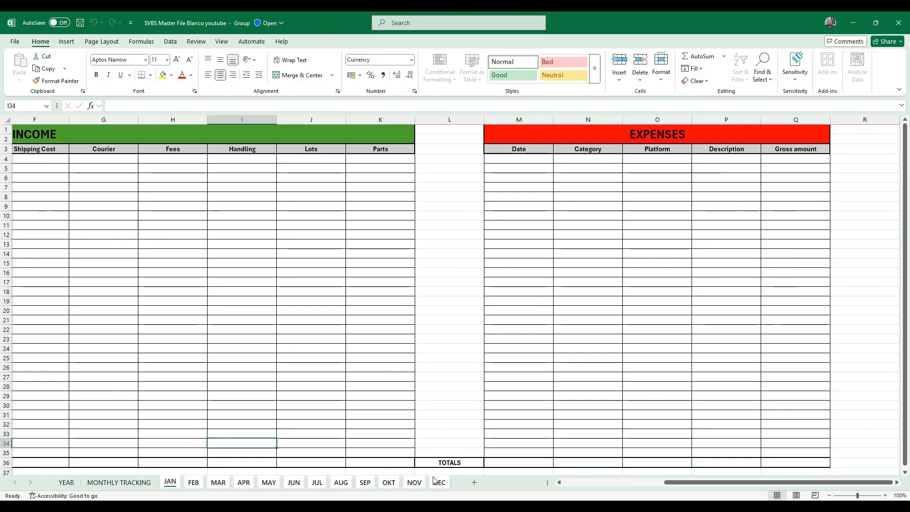
# Step: Total the Gross Income column in E36 of the grouped month sheets with =SUM(E4:E35)
pyautogui.hscroll(-5, 262, 448)
pyautogui.click(311, 459)
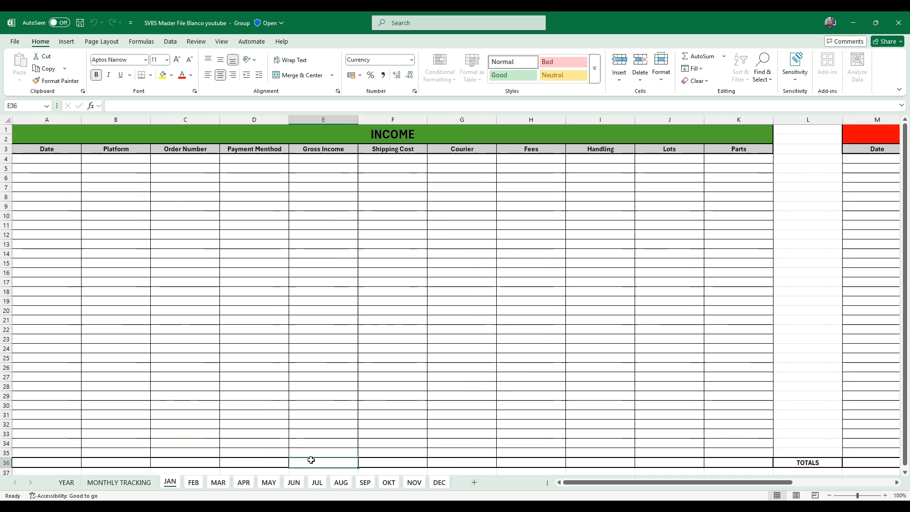
pyautogui.write('=')
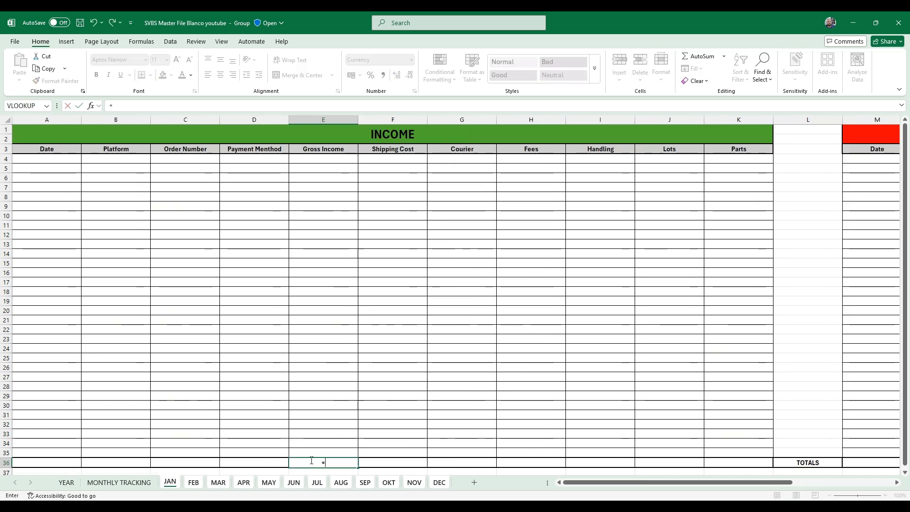
pyautogui.write('sum(')
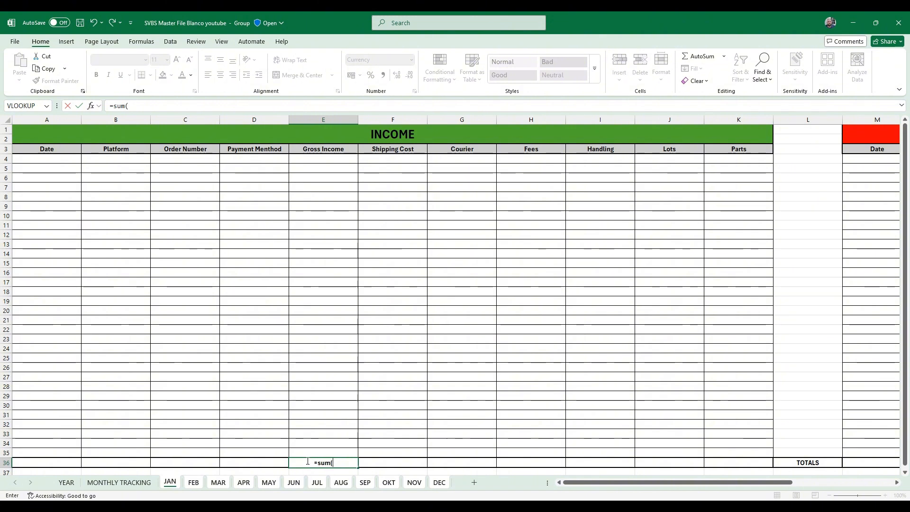
pyautogui.moveTo(325, 157); pyautogui.dragTo(329, 451)
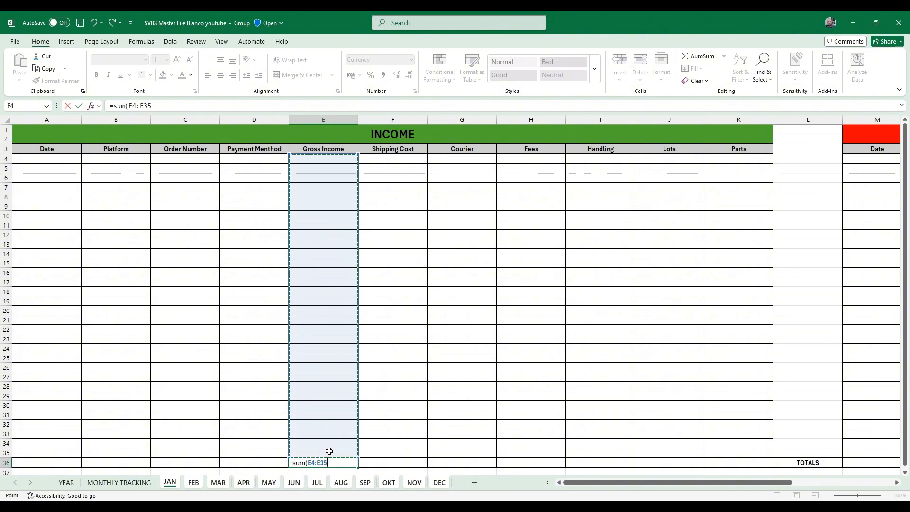
pyautogui.press('Return')
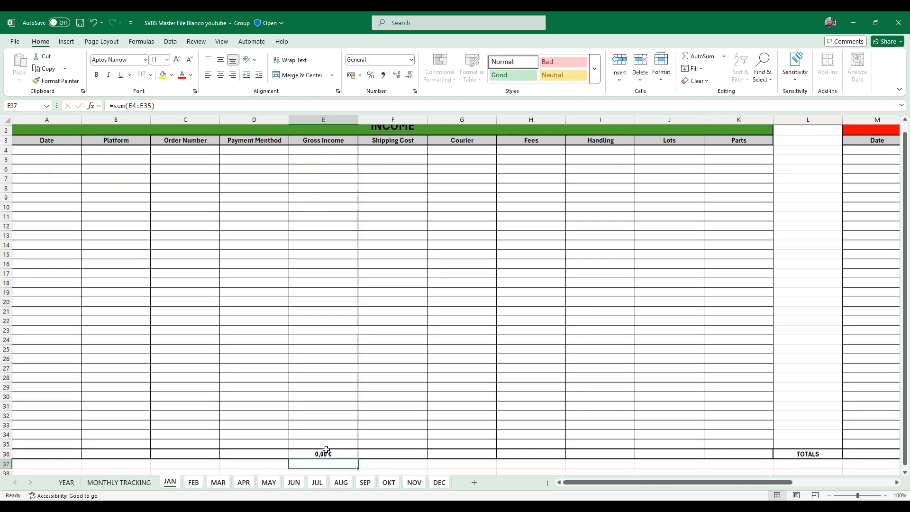
# Step: Copy the Gross Income total formula to row 36 of the Shipping Cost, Fees, Handling, Lots and Parts columns
pyautogui.click(326, 449)
pyautogui.hotkey('ctrl', 'c')
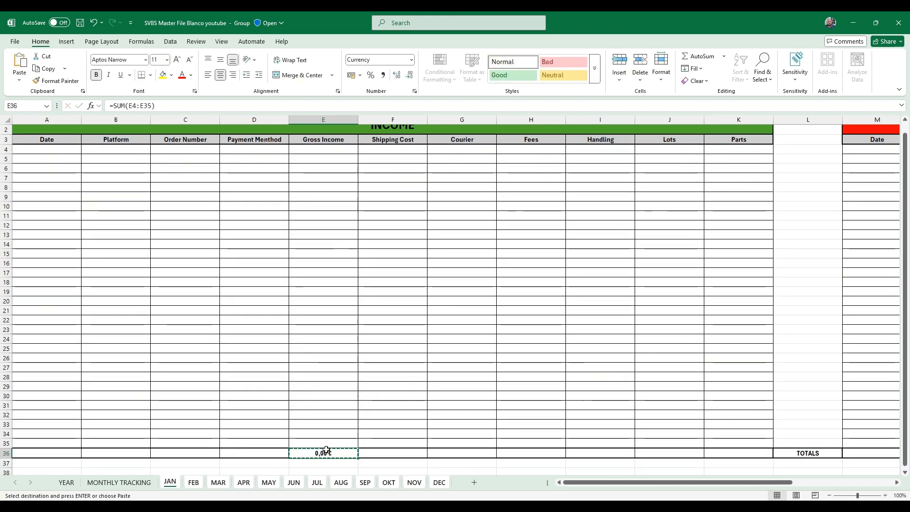
pyautogui.press('Right')
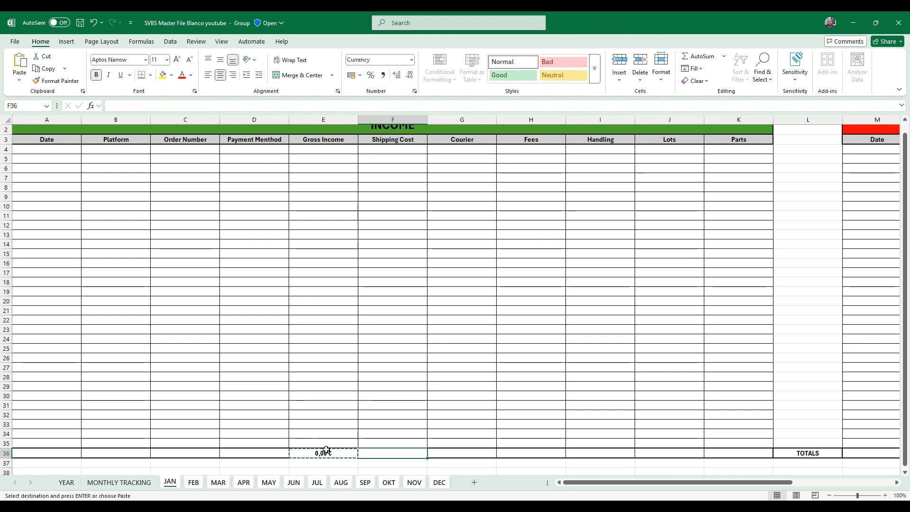
pyautogui.hotkey('ctrl', 'v')
pyautogui.press('Right')
pyautogui.press('Right')
pyautogui.hotkey('ctrl', 'v')
pyautogui.press('Right')
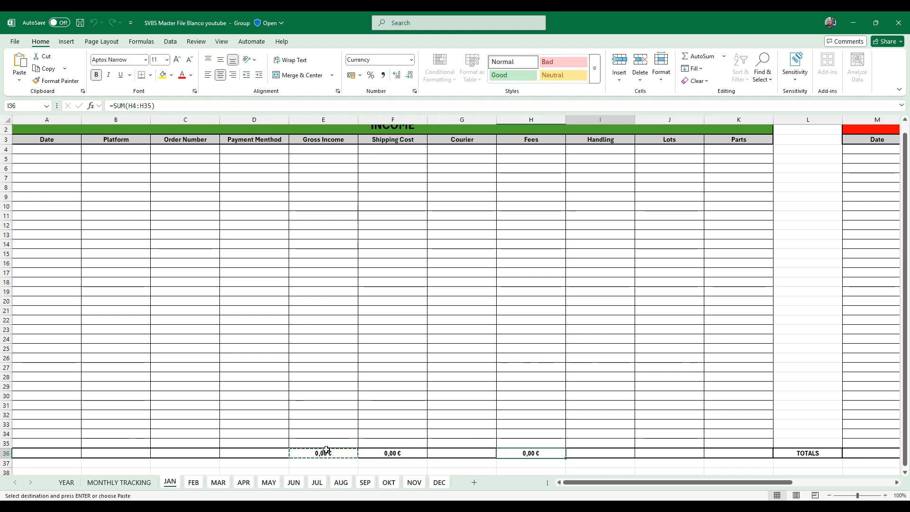
pyautogui.hotkey('ctrl', 'v')
pyautogui.press('Right')
pyautogui.hotkey('ctrl', 'v')
pyautogui.press('Right')
pyautogui.hotkey('ctrl', 'v')
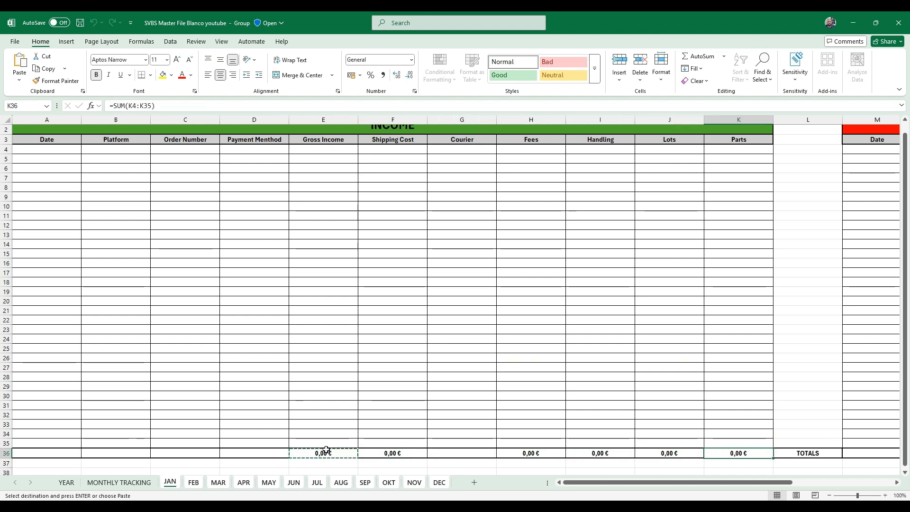
# Step: Apply the General number format to the Lots and Parts totals and paste the sum formula into the expenses Gross amount total, Q36
pyautogui.hotkey('shift', 'Left')
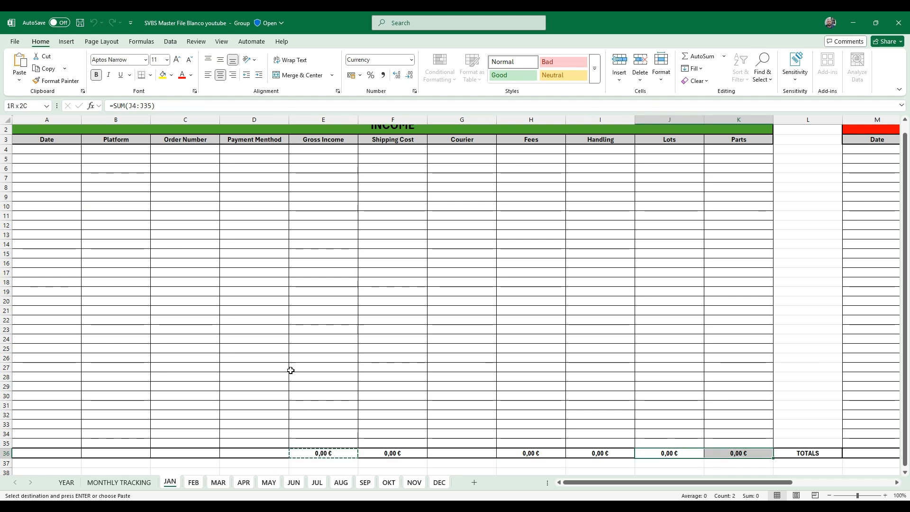
pyautogui.hotkey('ctrl', 'shift', '~')
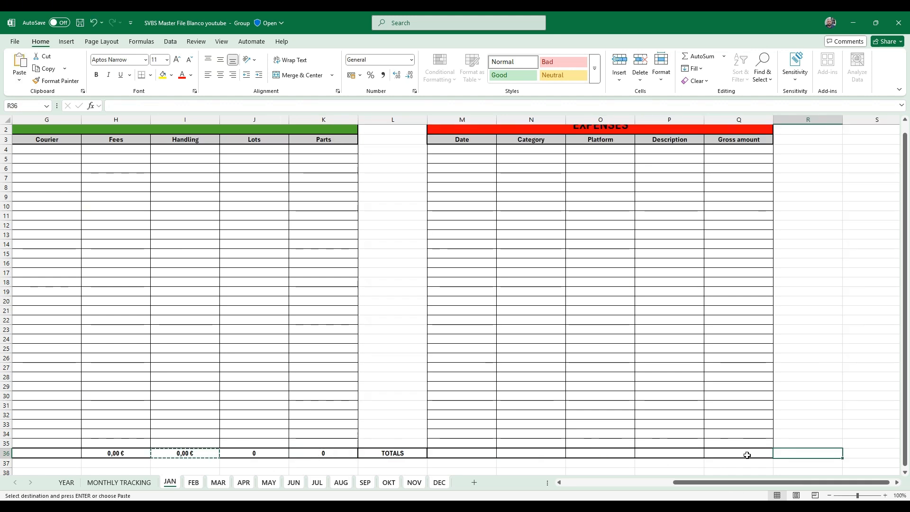
pyautogui.press('Left')
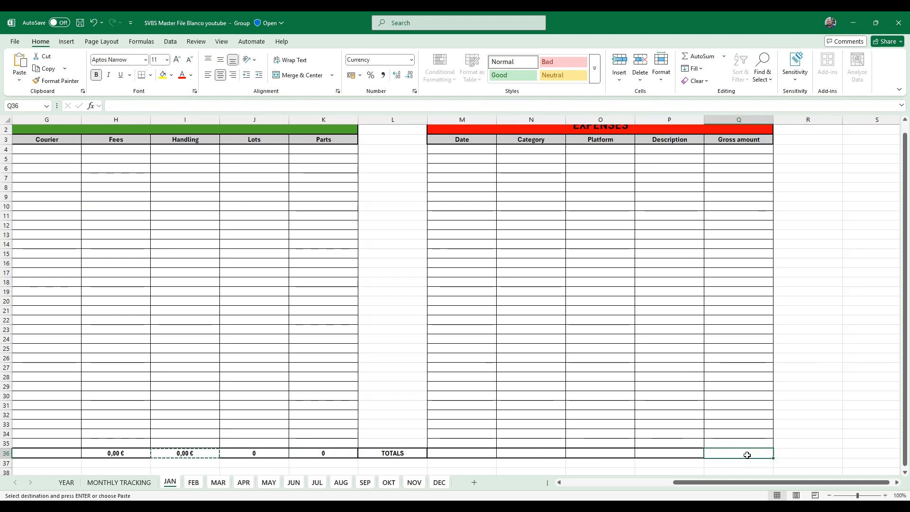
pyautogui.hotkey('ctrl', 'v')
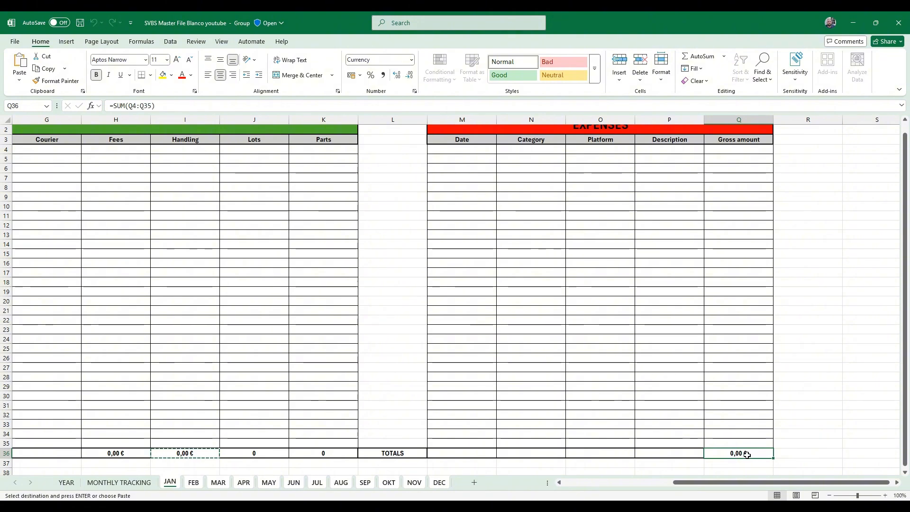
pyautogui.scroll(1, 629, 330)
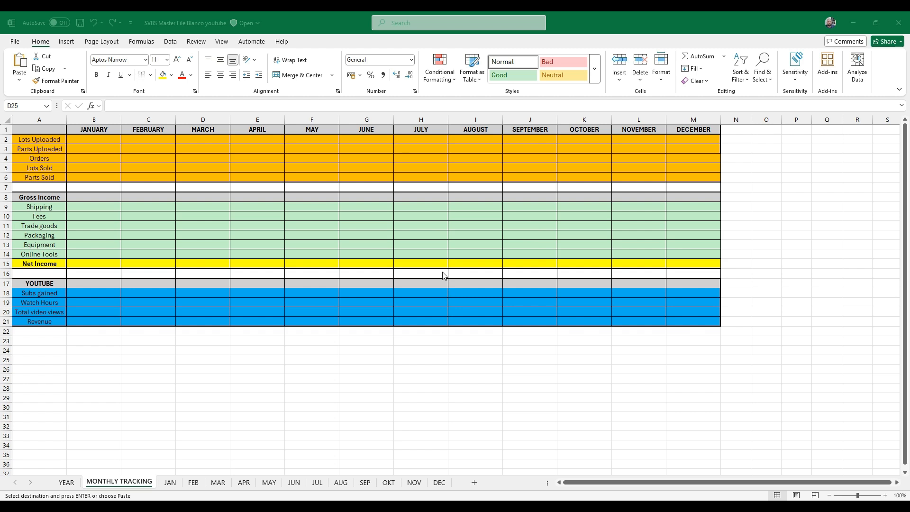
# Step: Count January's orders in B4 of the MONTHLY TRACKING sheet with =COUNTA(JAN!A4:A35)
pyautogui.click(90, 159)
pyautogui.write('=COUNTA(')
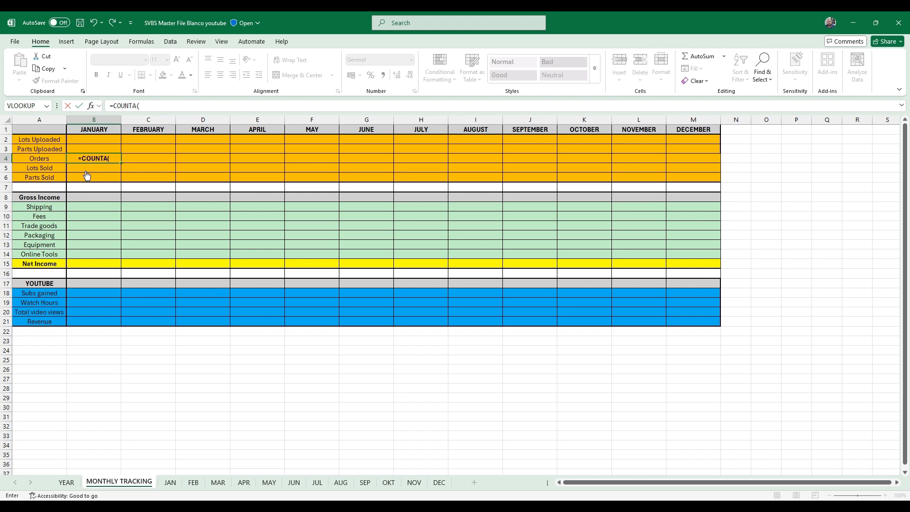
pyautogui.click(172, 482)
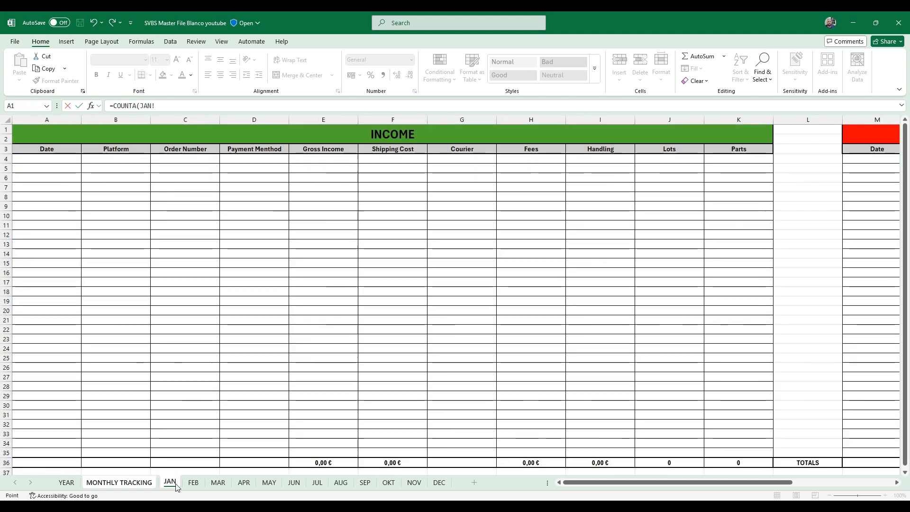
pyautogui.click(42, 160)
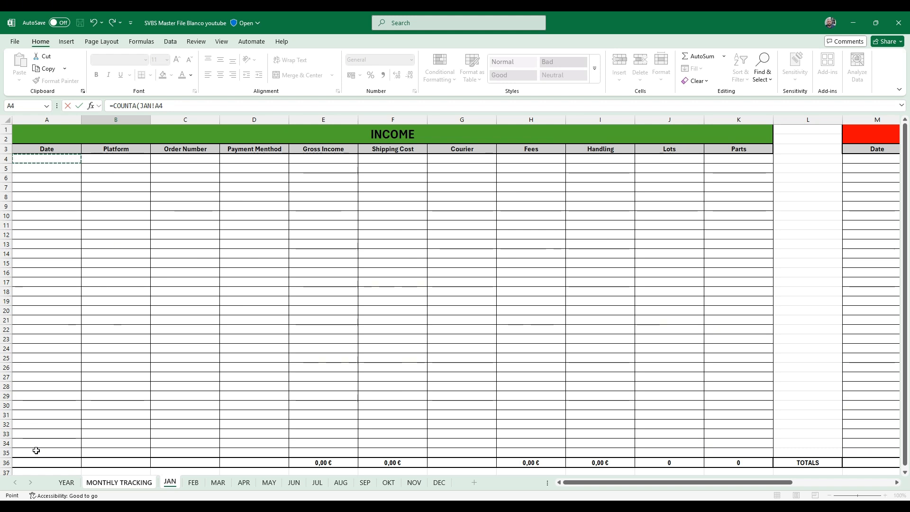
pyautogui.keyDown('shift'); pyautogui.click(36, 450); pyautogui.keyUp('shift')
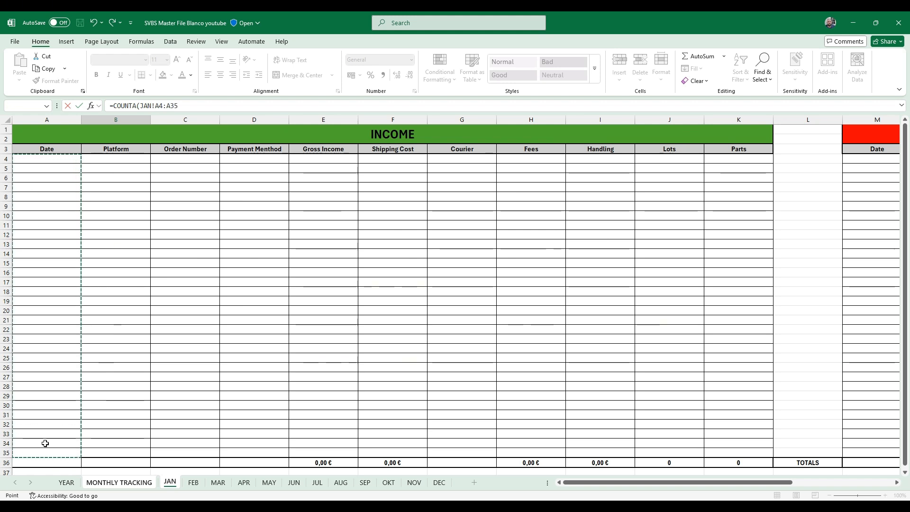
pyautogui.write(')')
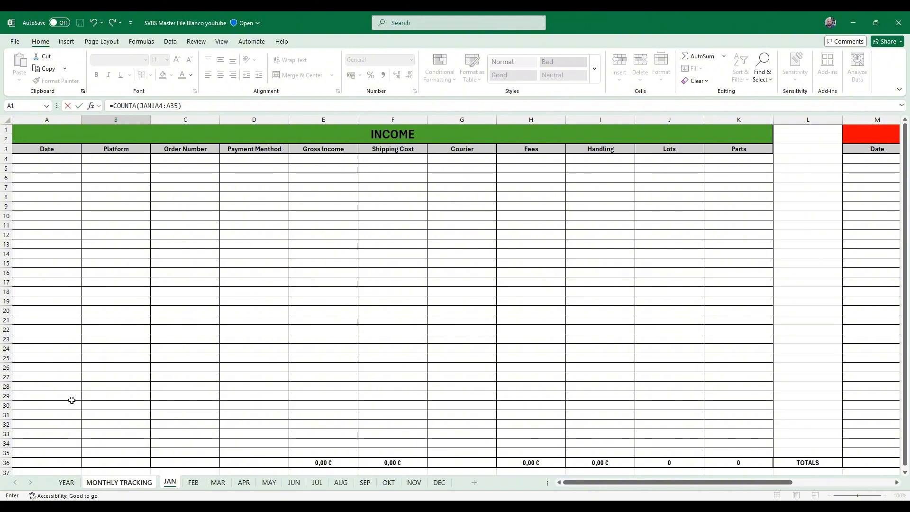
pyautogui.press('Return')
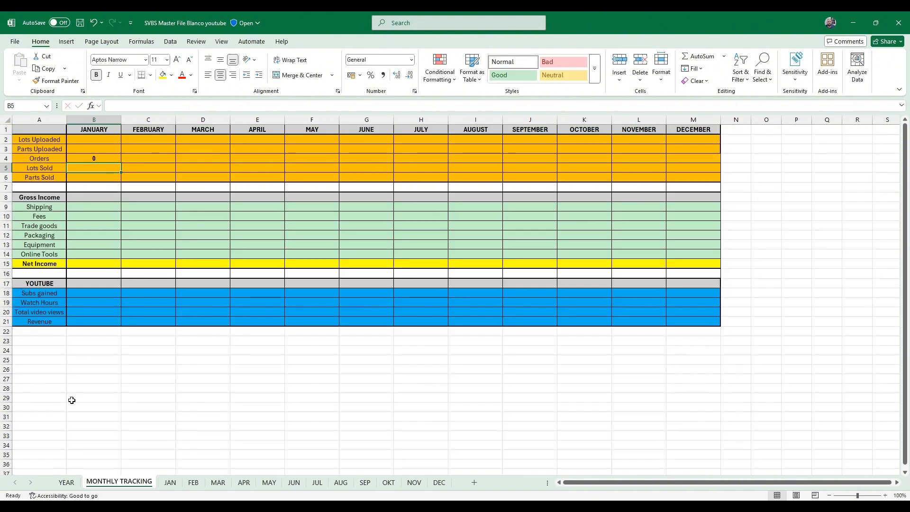
# Step: Make the range in January's Orders formula absolute so it reads =COUNTA(JAN!$A$4:$A$35)
pyautogui.click(94, 161)
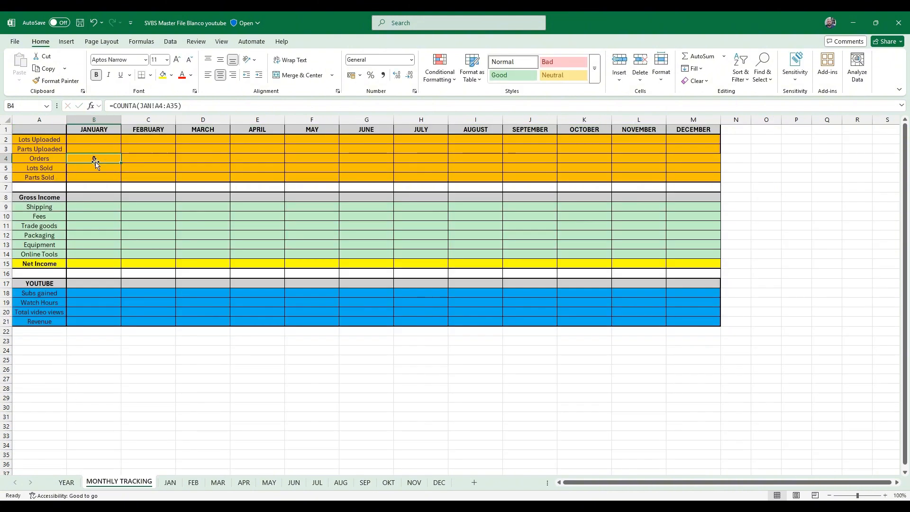
pyautogui.click(159, 105)
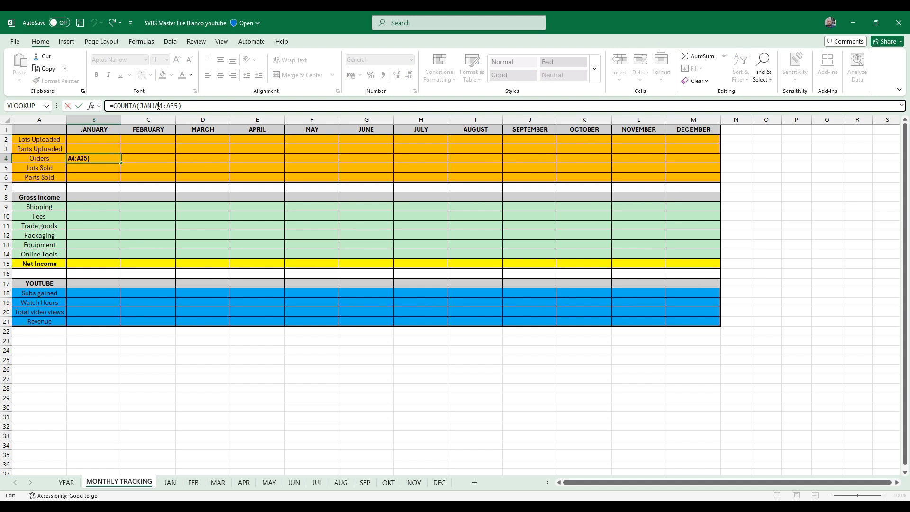
pyautogui.press('F4')
pyautogui.click(178, 106)
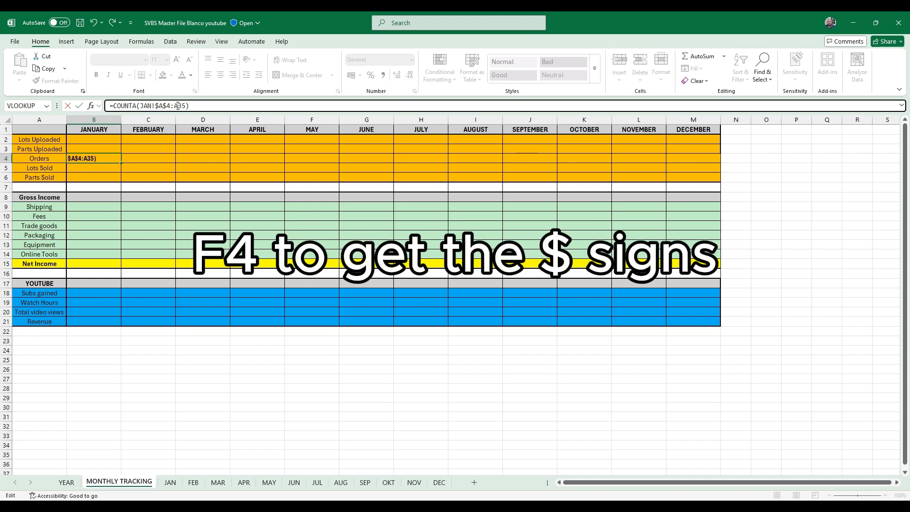
pyautogui.press('F4')
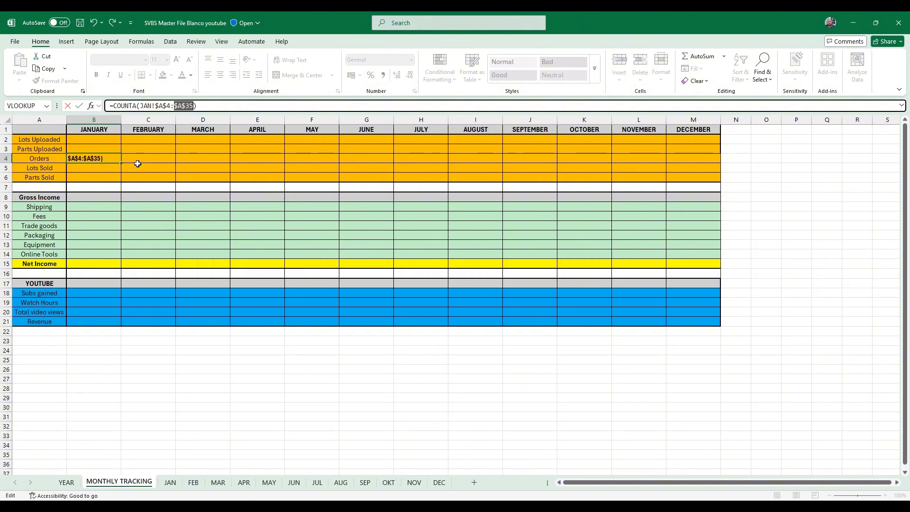
pyautogui.press('Return')
pyautogui.click(88, 159)
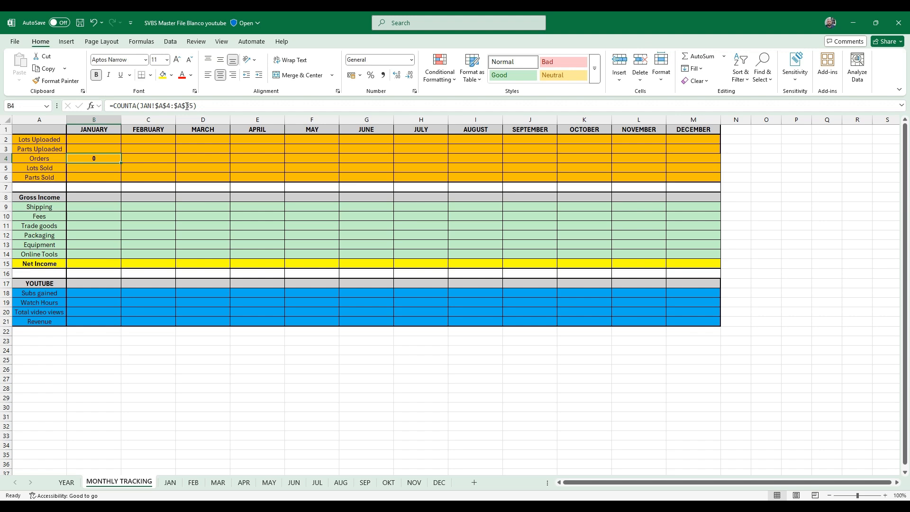
# Step: Link January's Lots Sold in B5 to the JAN sheet's Lots total with the absolute reference =JAN!$J$36
pyautogui.click(71, 169)
pyautogui.write('=')
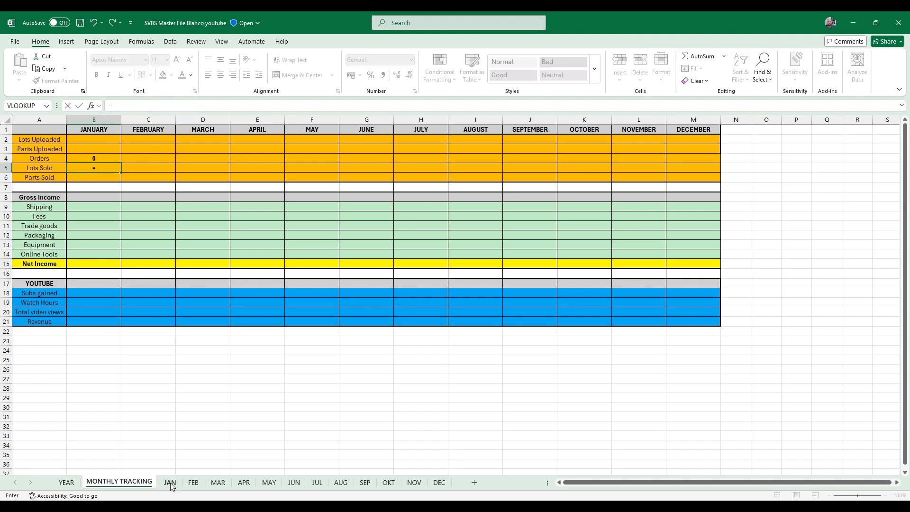
pyautogui.click(170, 482)
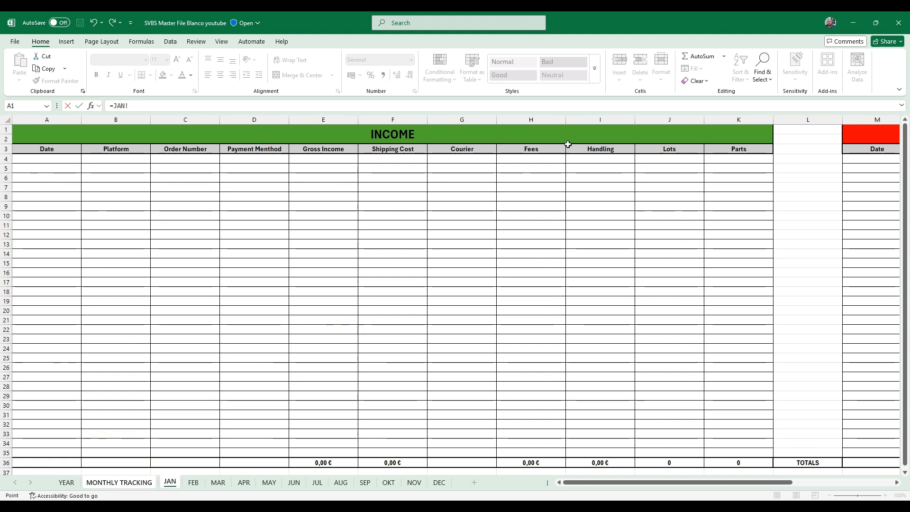
pyautogui.click(662, 462)
pyautogui.press('Return')
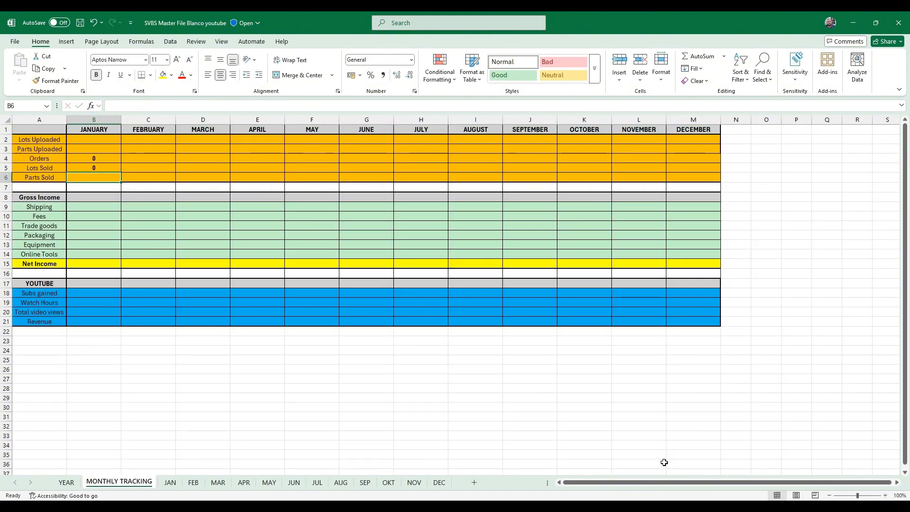
pyautogui.click(83, 169)
pyautogui.click(134, 106)
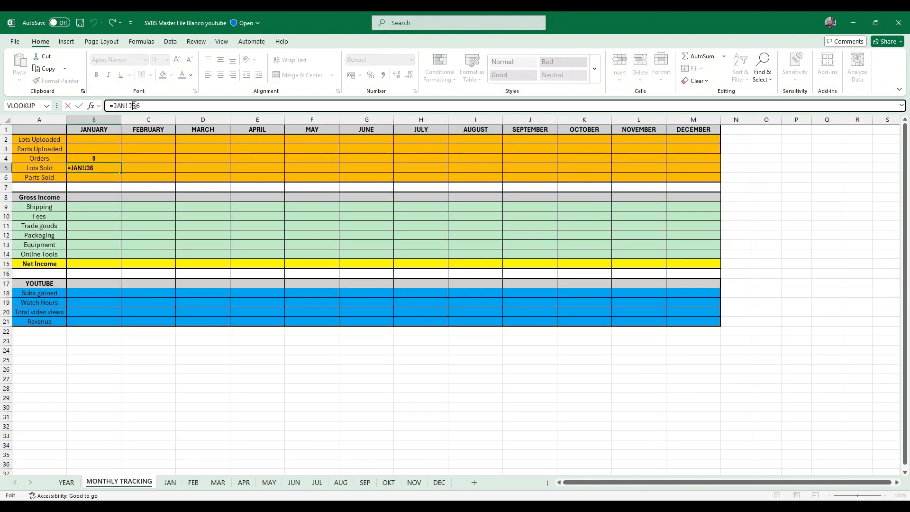
pyautogui.press('F4')
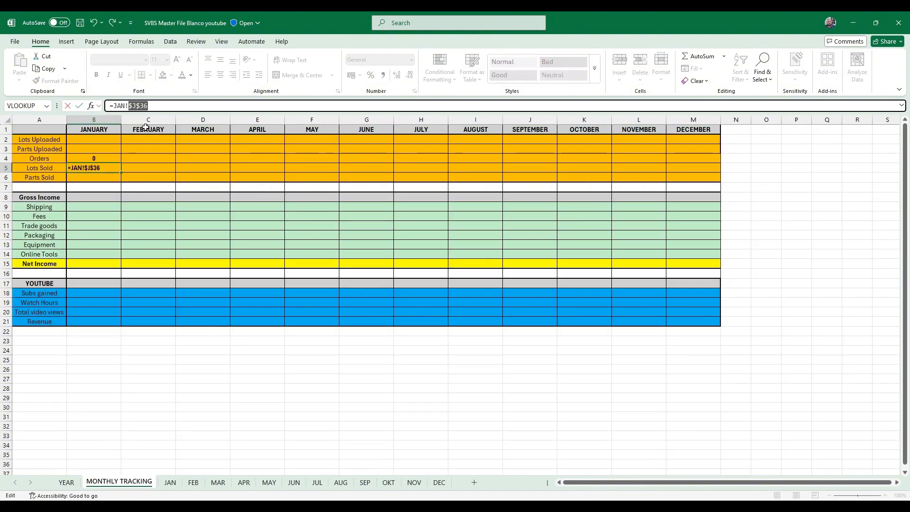
pyautogui.press('Return')
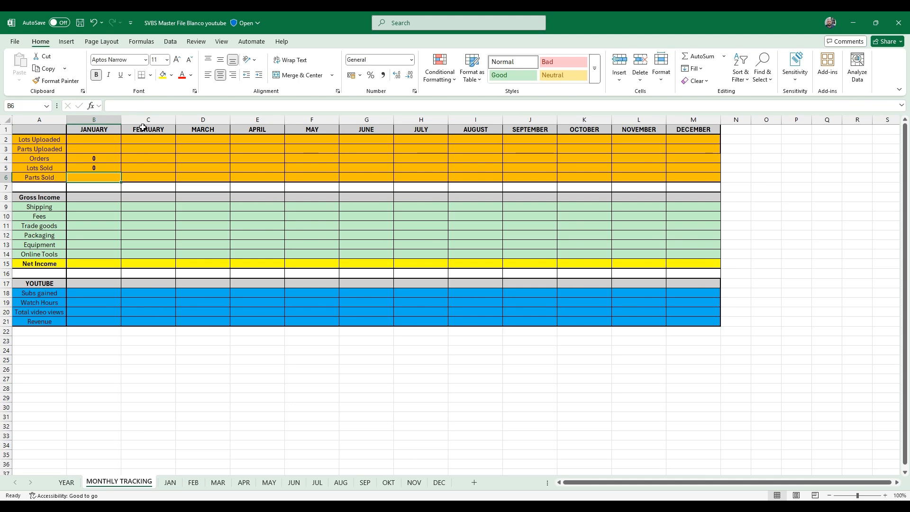
# Step: Link January's Parts Sold in B6 to the Parts total in K36 of the JAN sheet
pyautogui.write('=')
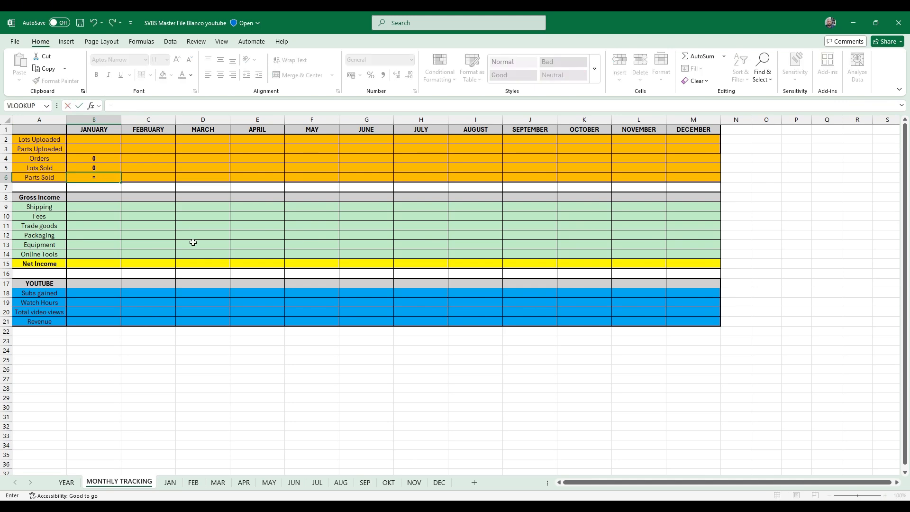
pyautogui.click(170, 483)
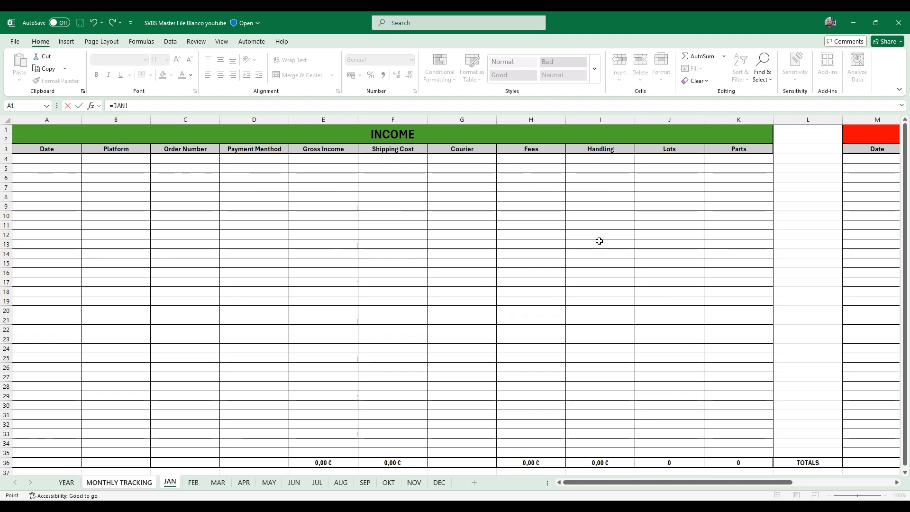
pyautogui.click(732, 463)
pyautogui.press('Return')
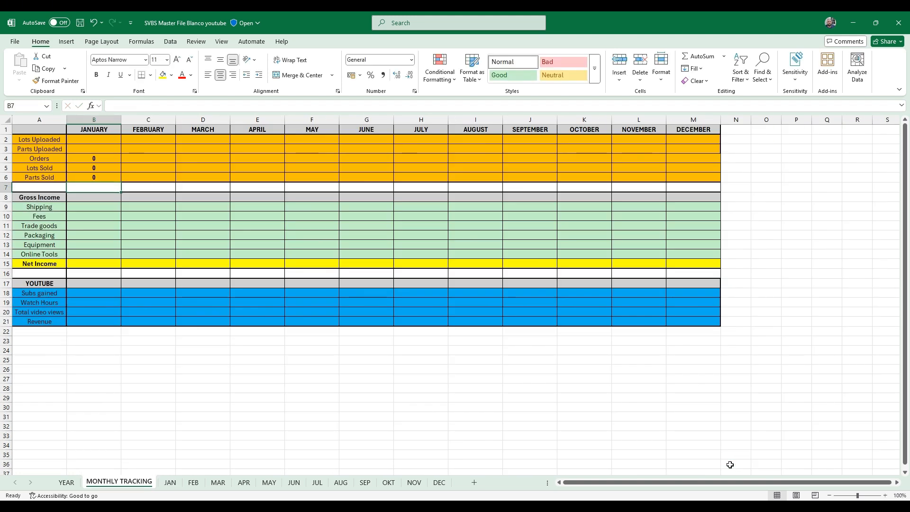
pyautogui.click(92, 178)
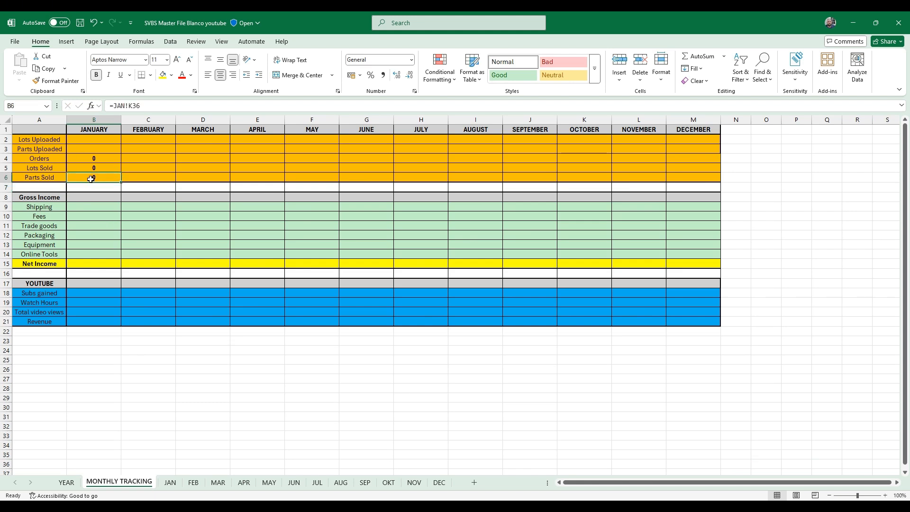
pyautogui.click(136, 106)
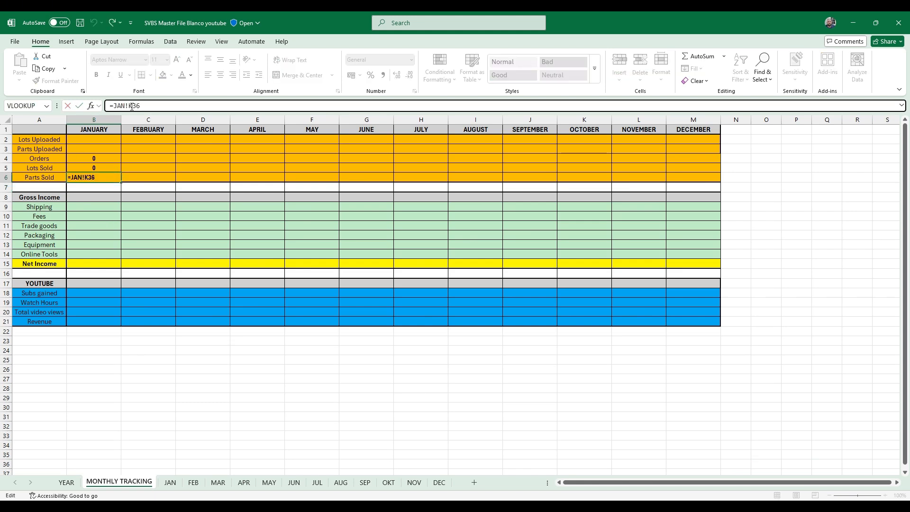
pyautogui.press('Return')
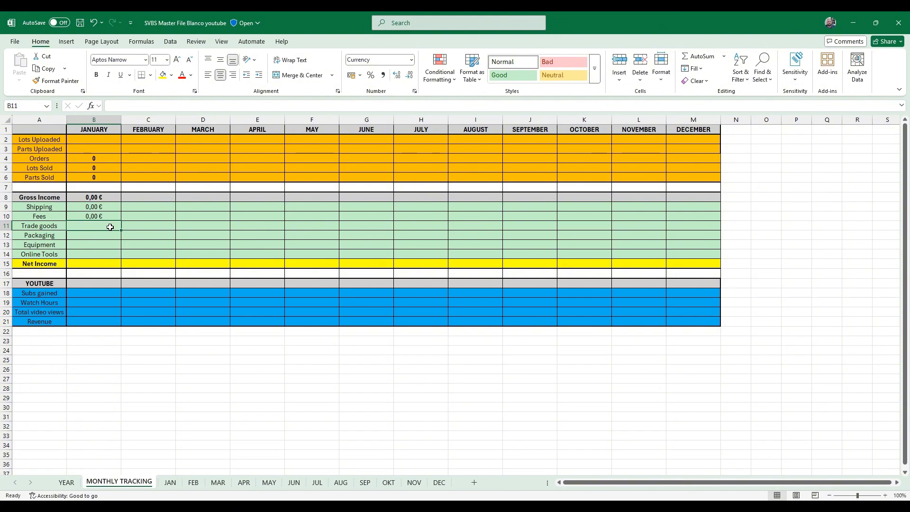
# Step: Begin a SUMIF formula for January's Trade goods in B11 with the absolute expense Category range JAN!$N$4:$N$35
pyautogui.write('=SUMIF')
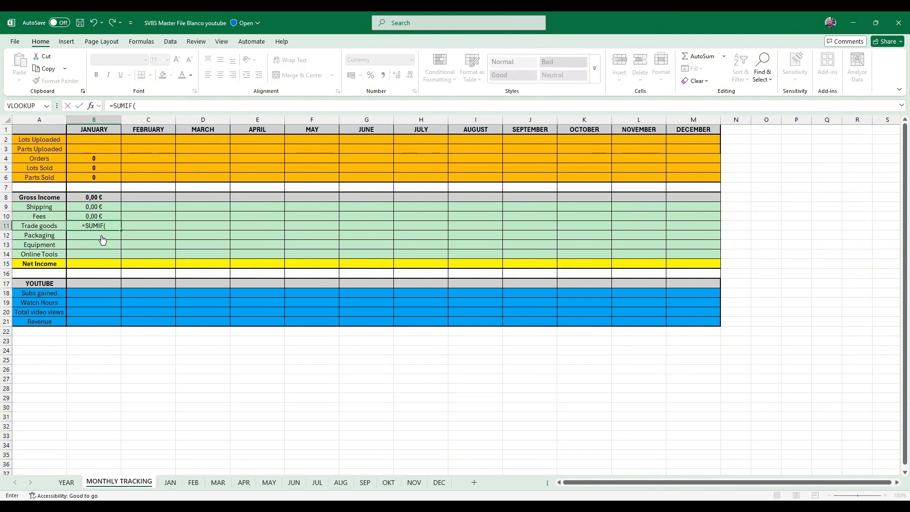
pyautogui.write('(')
pyautogui.click(170, 482)
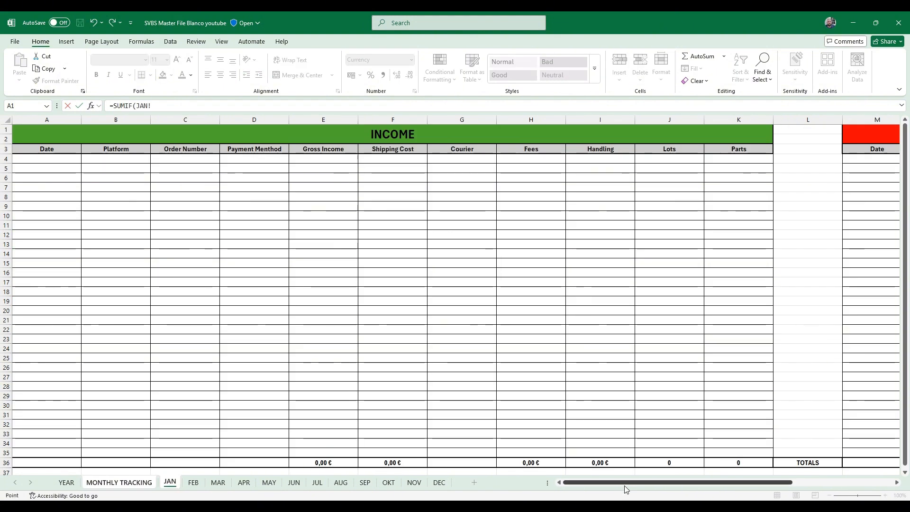
pyautogui.moveTo(627, 482); pyautogui.dragTo(727, 482)
pyautogui.click(577, 160)
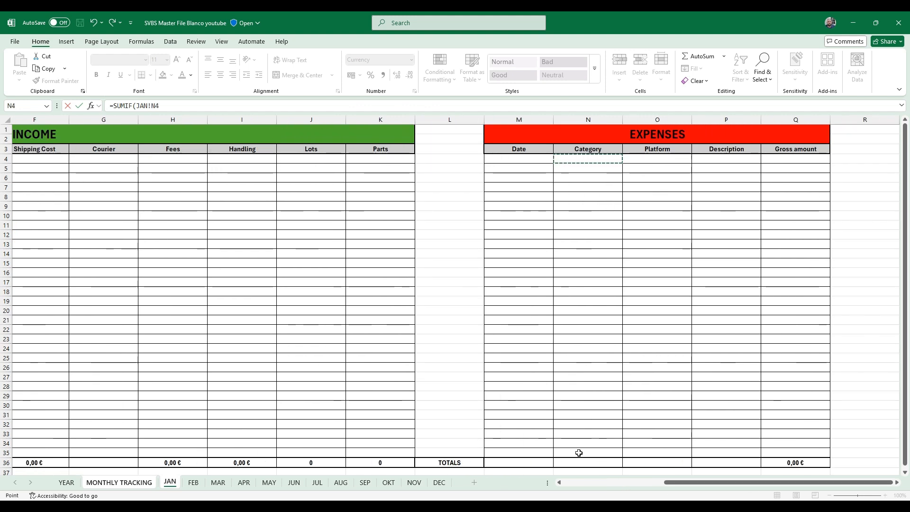
pyautogui.keyDown('shift'); pyautogui.click(578, 453); pyautogui.keyUp('shift')
pyautogui.click(156, 106)
pyautogui.press('F4')
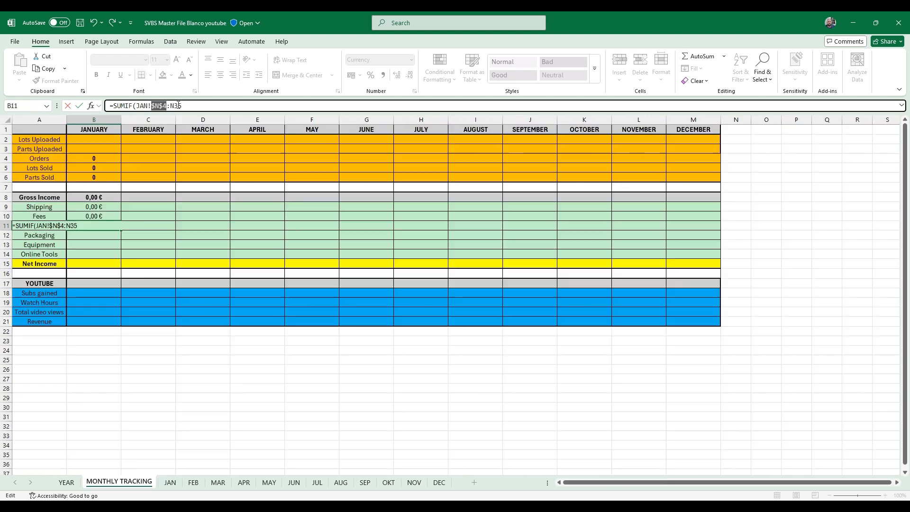
pyautogui.click(176, 105)
pyautogui.press('F4')
pyautogui.click(202, 105)
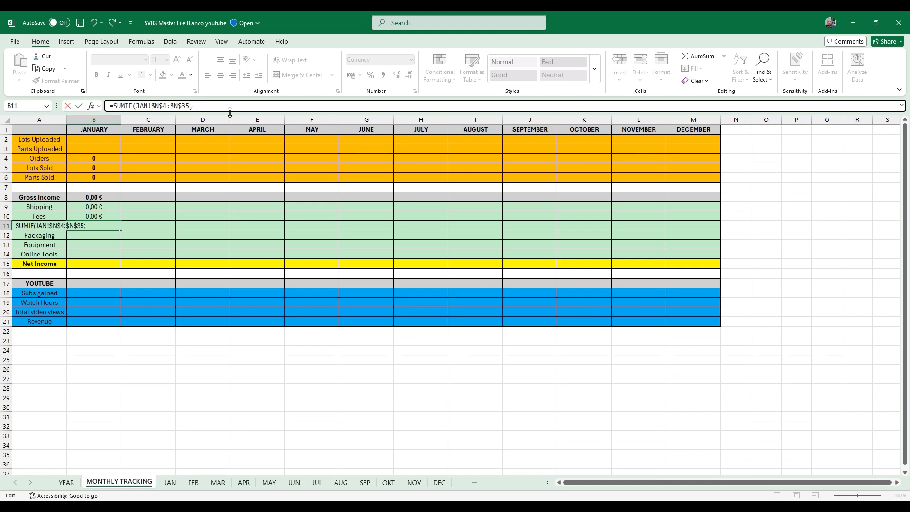
# Step: Complete the Trade goods SUMIF with the criterion "Trade Goods" and the expenses Gross amount range JAN!Q4:Q35
pyautogui.write('; "Trade Goods";')
pyautogui.click(170, 483)
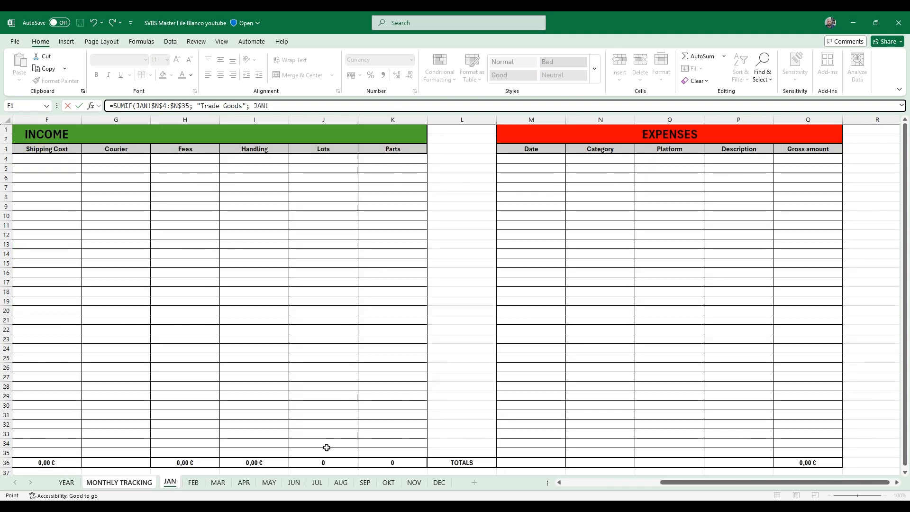
pyautogui.click(796, 159)
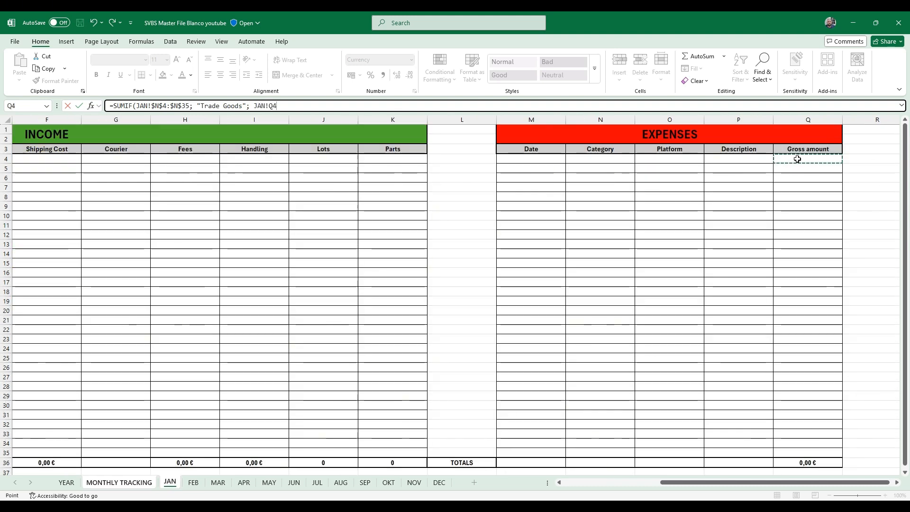
pyautogui.keyDown('shift'); pyautogui.click(802, 452); pyautogui.keyUp('shift')
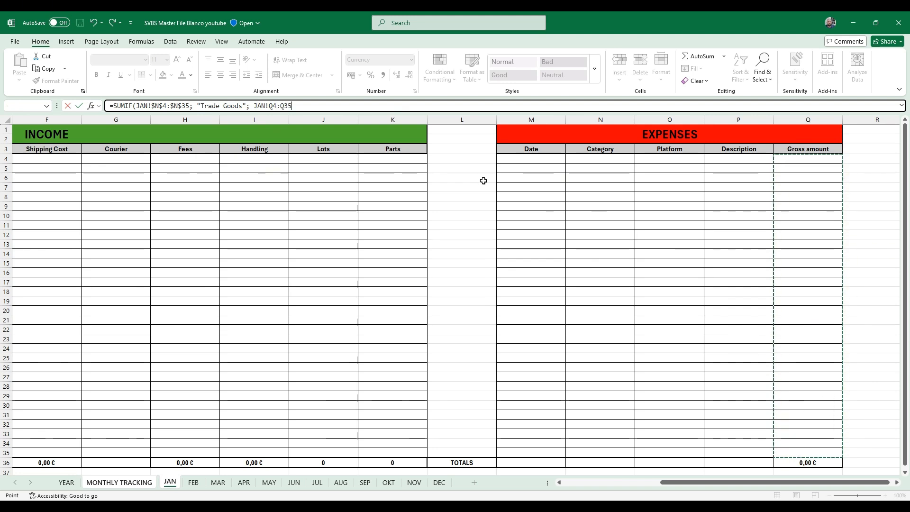
pyautogui.write(')')
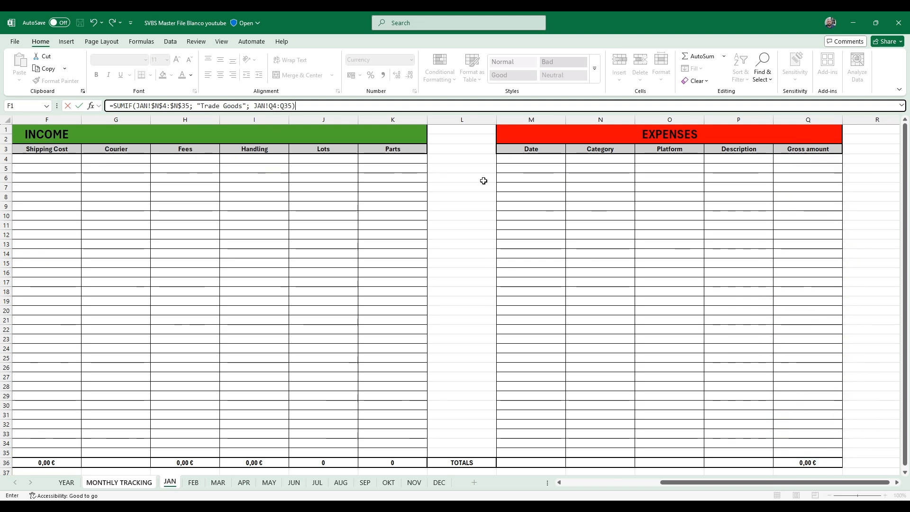
pyautogui.press('Return')
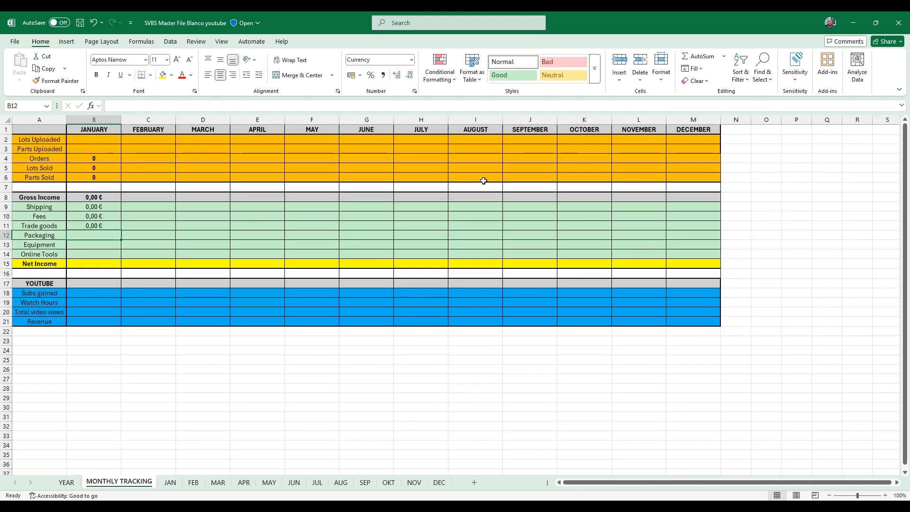
# Step: Make the sum range in January's Trade goods formula absolute so it reads JAN!$Q$4:$Q$35
pyautogui.click(91, 226)
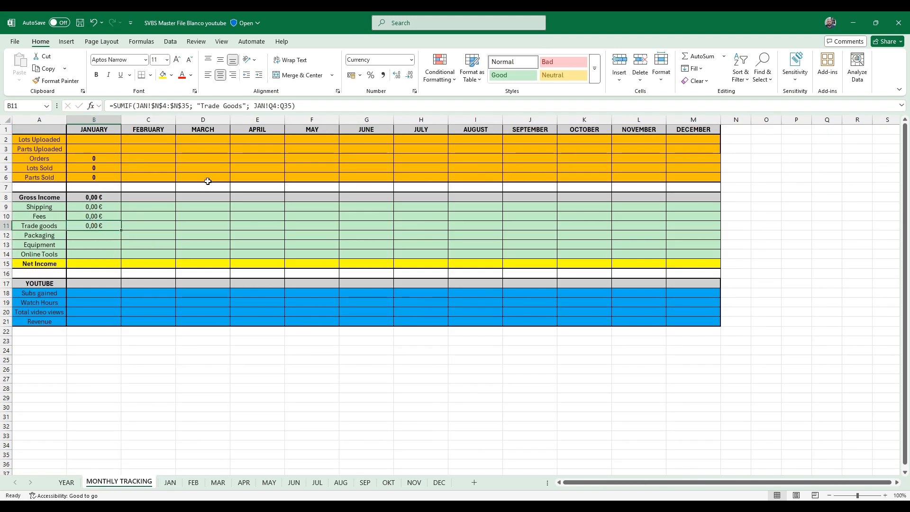
pyautogui.click(274, 105)
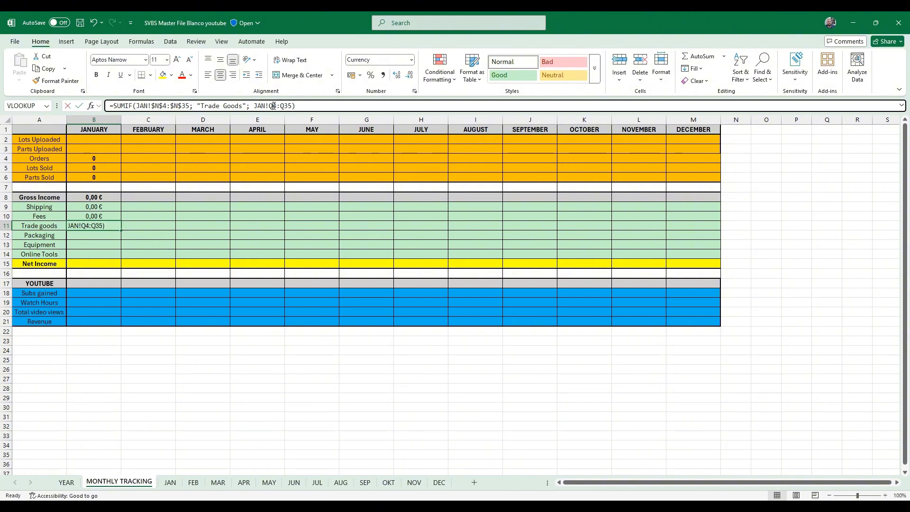
pyautogui.press('F4')
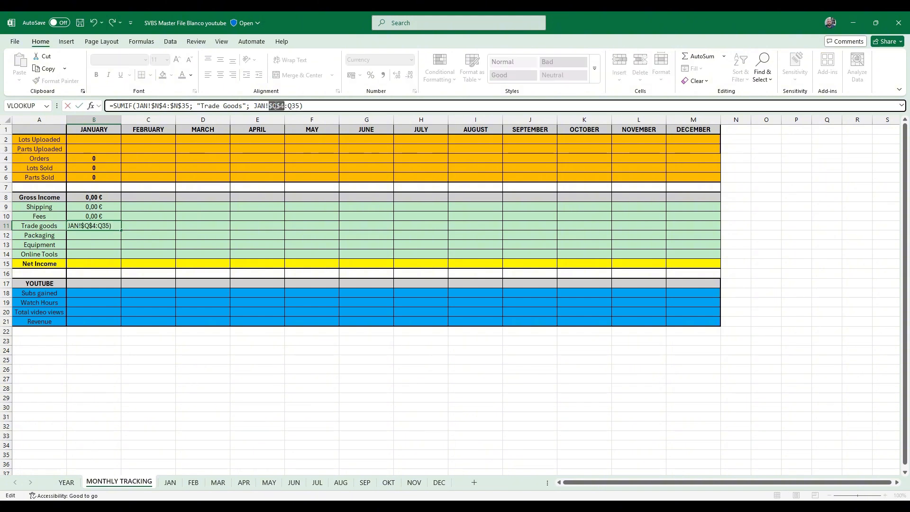
pyautogui.click(295, 106)
pyautogui.press('F4')
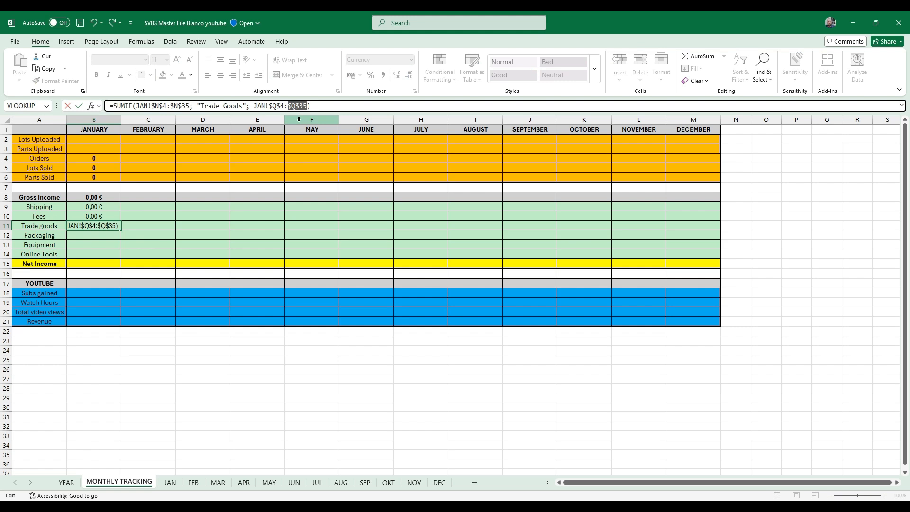
pyautogui.press('Return')
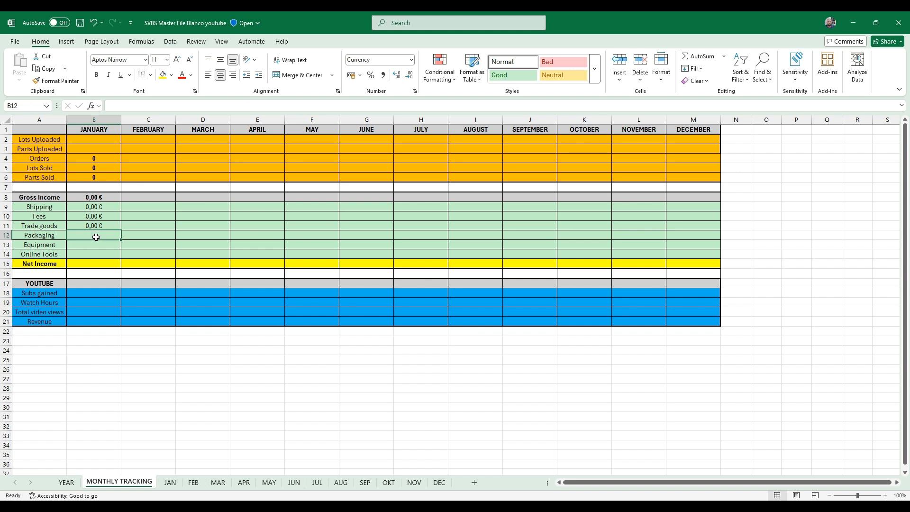
# Step: Copy the Trade goods formula to January's Packaging cell, B12, and change its criterion to "Packaging"
pyautogui.hotkey('ctrl', 'v')
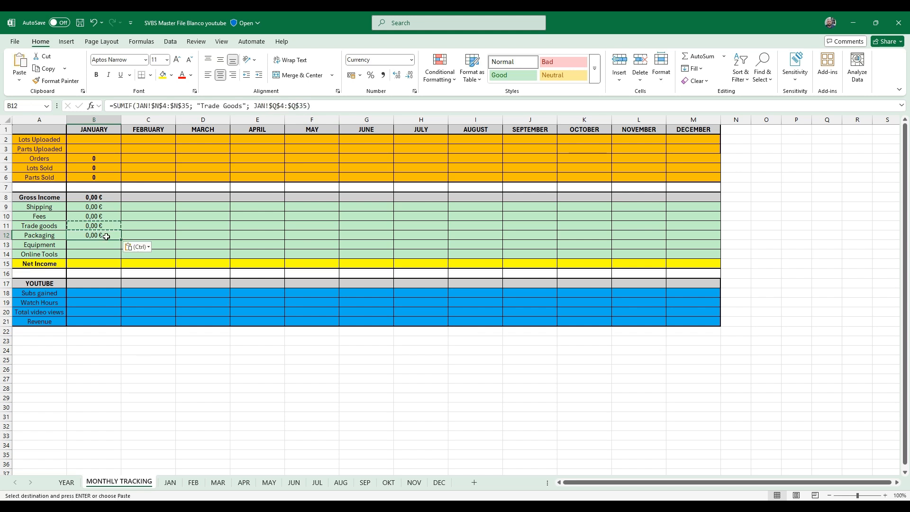
pyautogui.click(239, 101)
pyautogui.press('BackSpace')
pyautogui.press('BackSpace')
pyautogui.press('BackSpace')
pyautogui.press('BackSpace')
pyautogui.press('BackSpace')
pyautogui.press('BackSpace')
pyautogui.press('BackSpace')
pyautogui.press('BackSpace')
pyautogui.press('BackSpace')
pyautogui.press('BackSpace')
pyautogui.press('BackSpace')
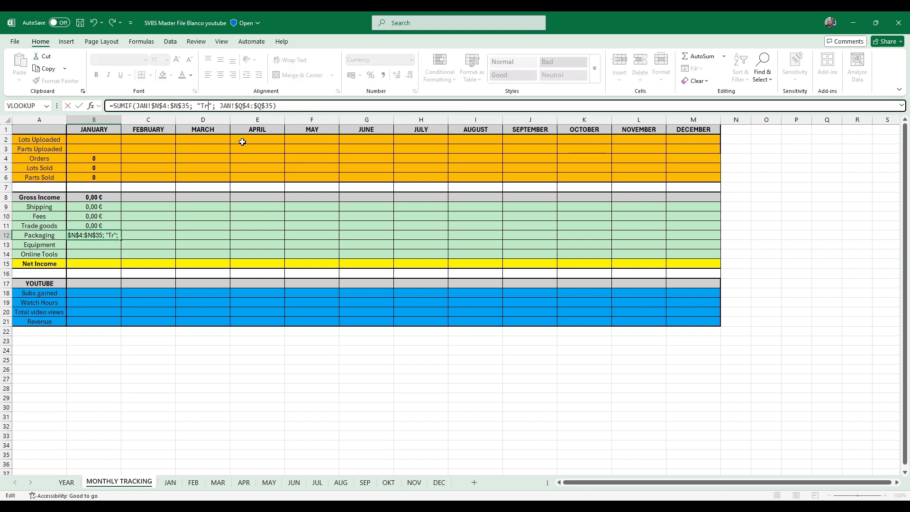
pyautogui.write('Packaging')
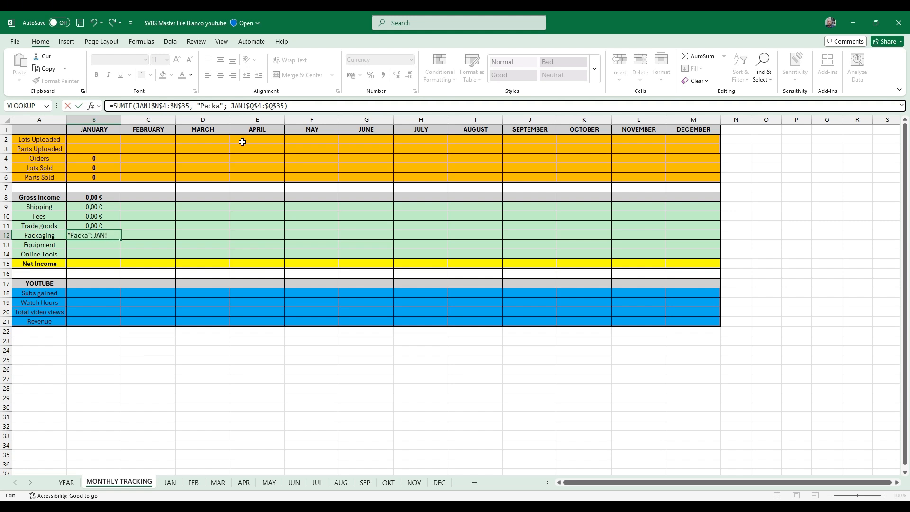
pyautogui.press('Return')
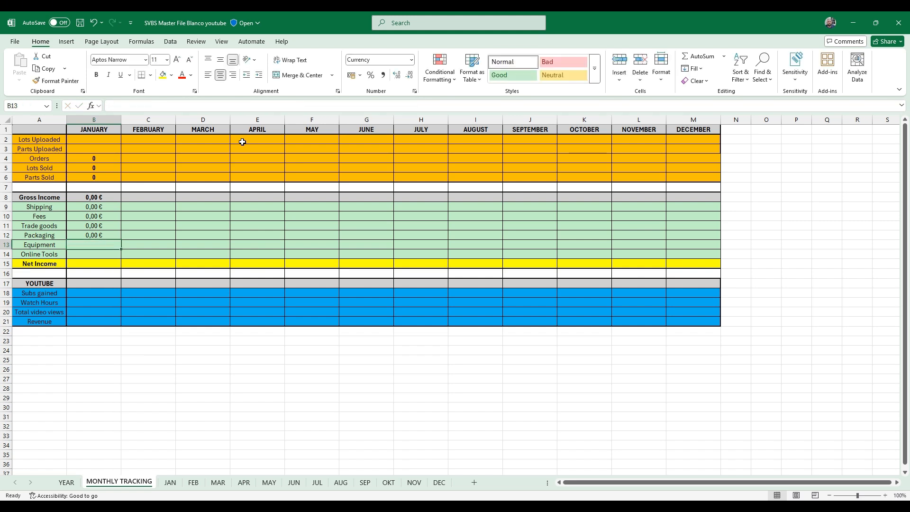
# Step: Copy January's Packaging formula to the Equipment cell, B13, and change its criterion to "Equipment"
pyautogui.press('Up')
pyautogui.hotkey('ctrl', 'c')
pyautogui.press('Down')
pyautogui.hotkey('ctrl', 'v')
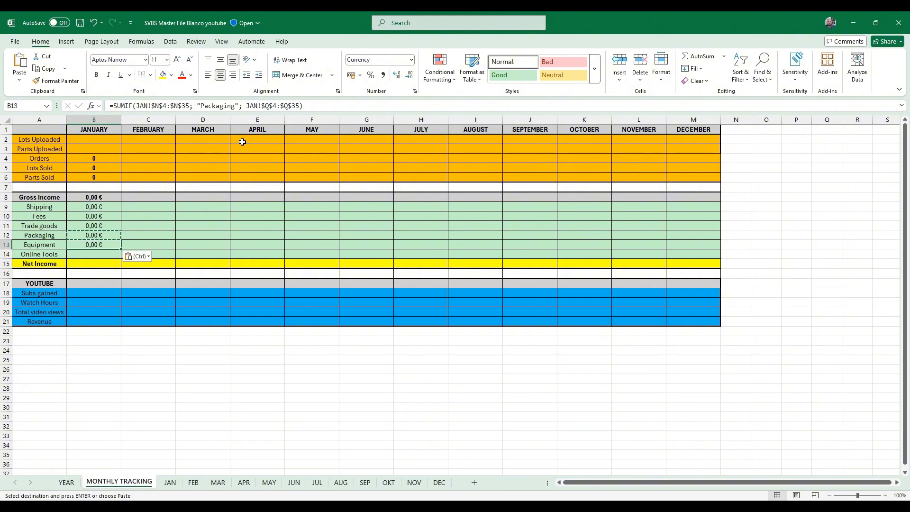
pyautogui.click(235, 106)
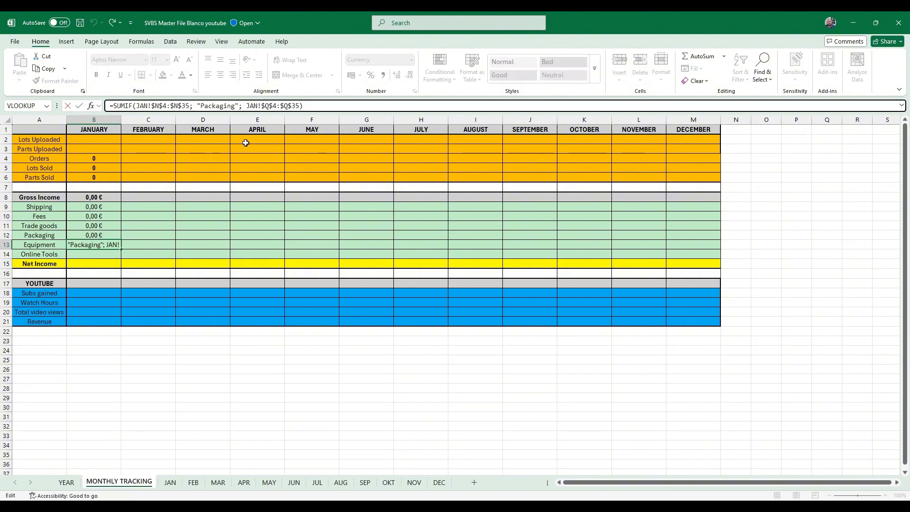
pyautogui.press('BackSpace')
pyautogui.press('BackSpace')
pyautogui.press('BackSpace')
pyautogui.press('BackSpace')
pyautogui.press('BackSpace')
pyautogui.press('BackSpace')
pyautogui.press('BackSpace')
pyautogui.press('BackSpace')
pyautogui.press('BackSpace')
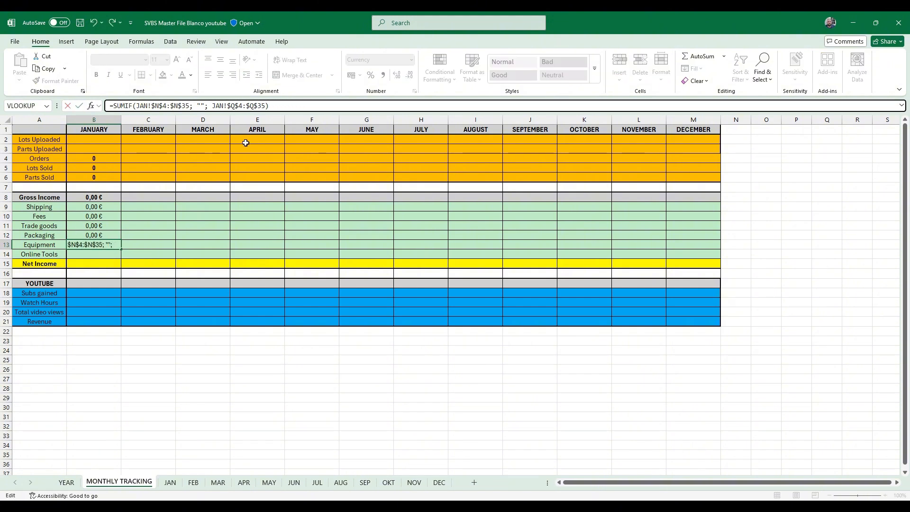
pyautogui.write('Equip')
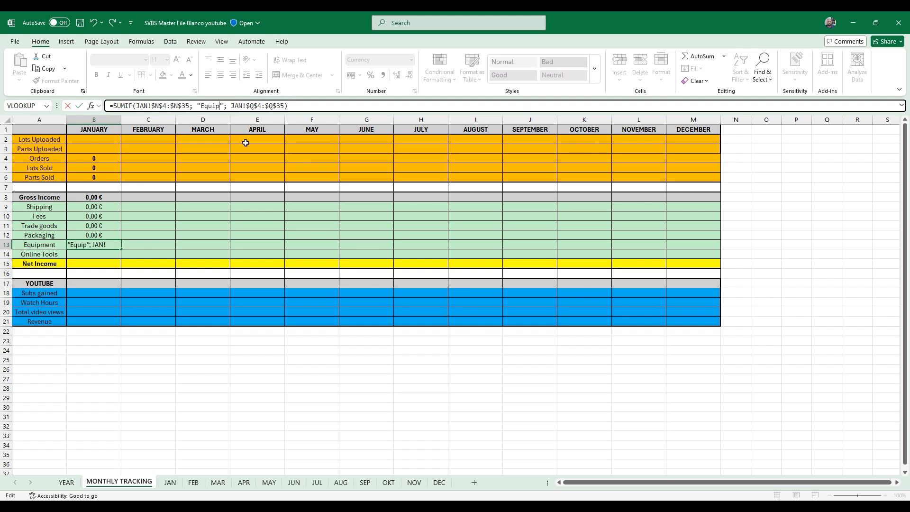
pyautogui.write('ment')
pyautogui.press('Return')
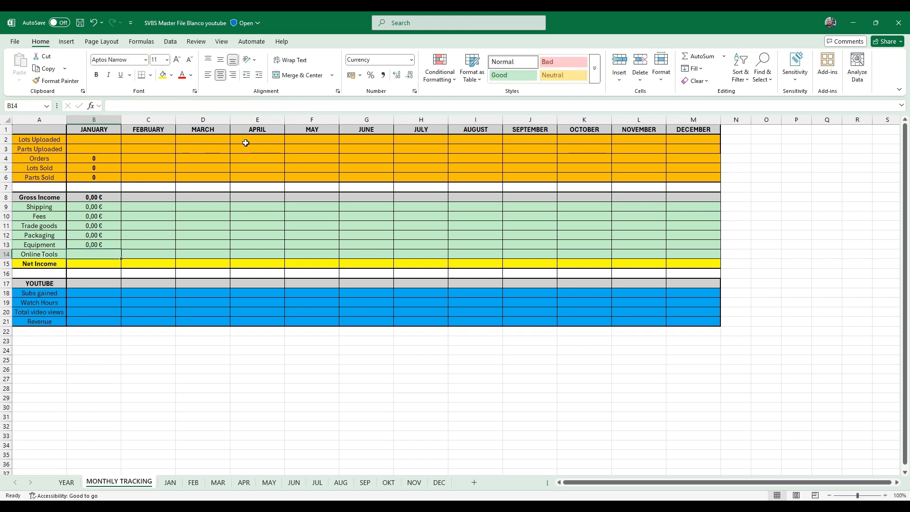
# Step: Copy January's Equipment formula to the Online Tools cell, B14, and change its criterion to "Online Tools"
pyautogui.press('Up')
pyautogui.hotkey('ctrl', 'c')
pyautogui.press('Down')
pyautogui.hotkey('ctrl', 'v')
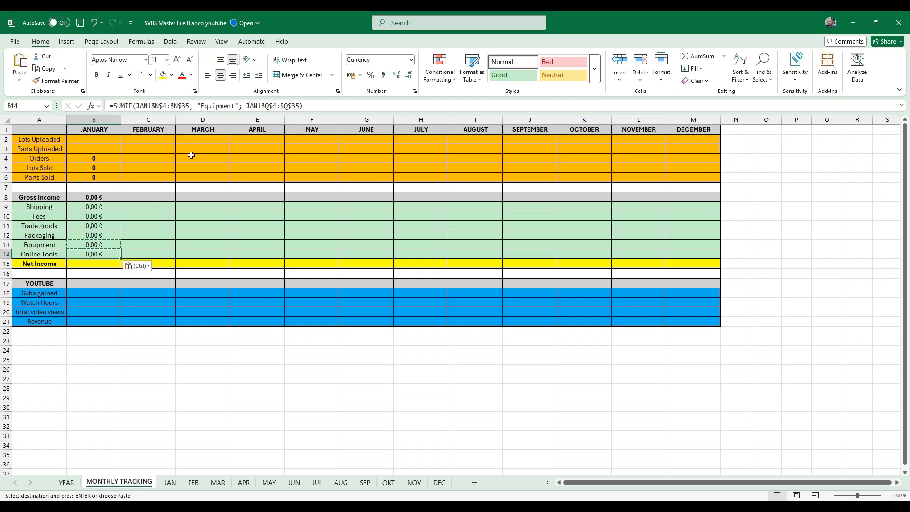
pyautogui.click(234, 106)
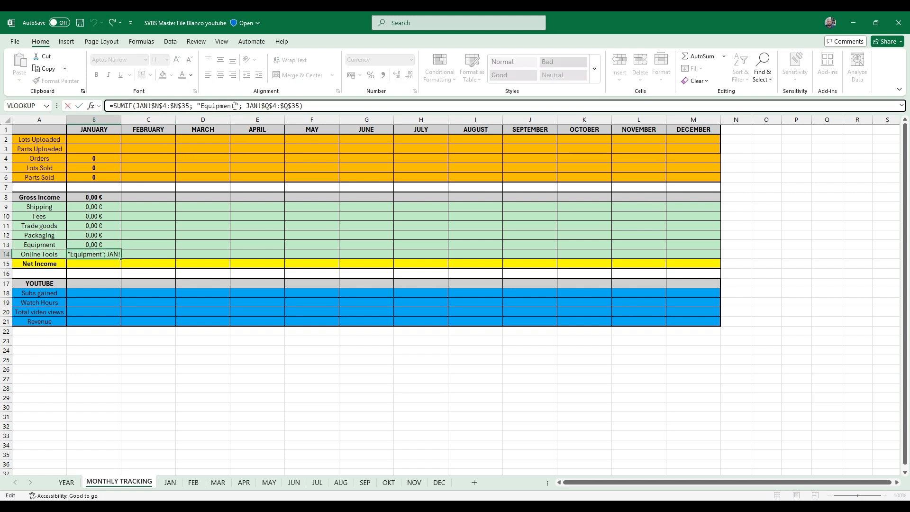
pyautogui.press('BackSpace')
pyautogui.press('BackSpace')
pyautogui.press('BackSpace')
pyautogui.press('BackSpace')
pyautogui.press('BackSpace')
pyautogui.press('BackSpace')
pyautogui.press('BackSpace')
pyautogui.press('BackSpace')
pyautogui.press('BackSpace')
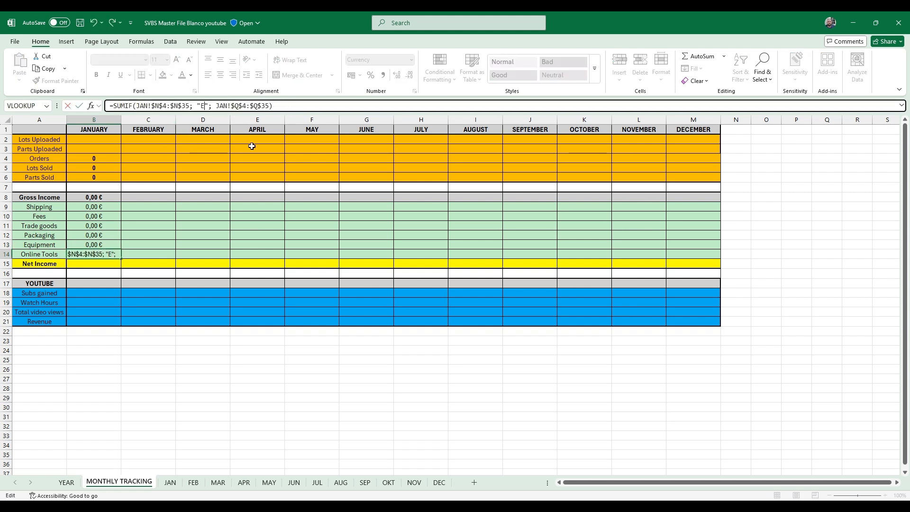
pyautogui.write('Online ')
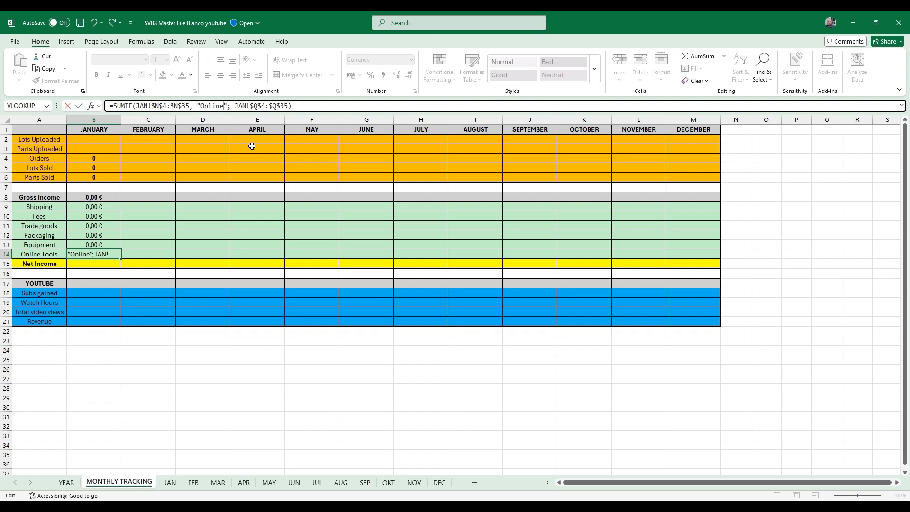
pyautogui.write('Tools')
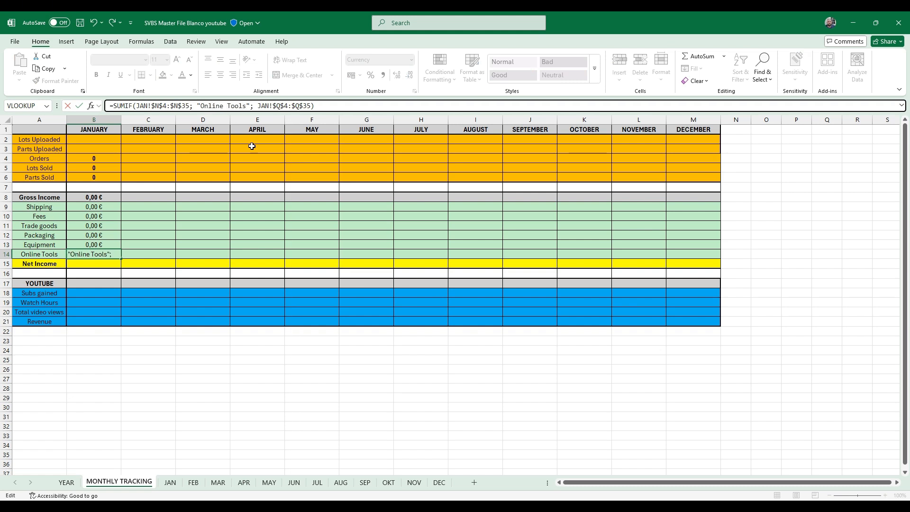
pyautogui.press('Return')
# Step: Enter January's Net Income formula in B15 as Gross Income minus every expense row: =B8-B9-B10-B11-B12-B13-B14
pyautogui.write('=')
pyautogui.click(94, 198)
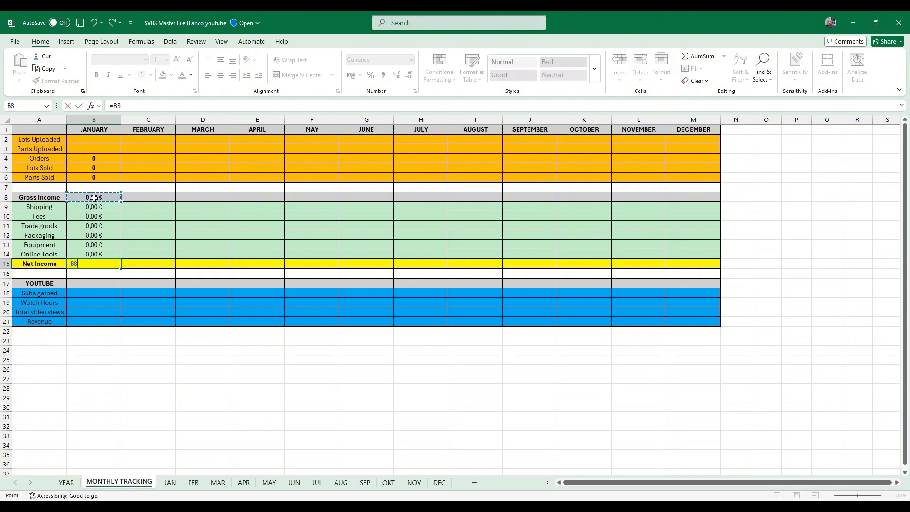
pyautogui.write('-')
pyautogui.click(97, 209)
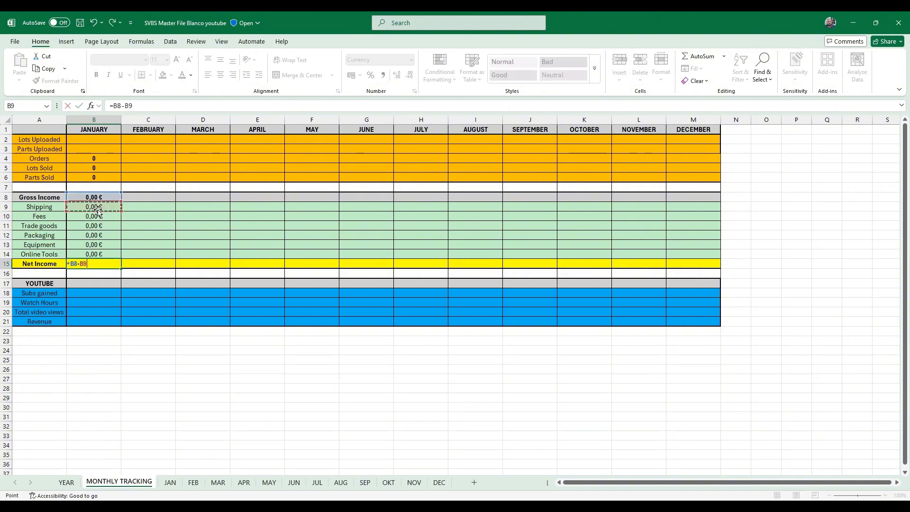
pyautogui.write('-')
pyautogui.click(97, 217)
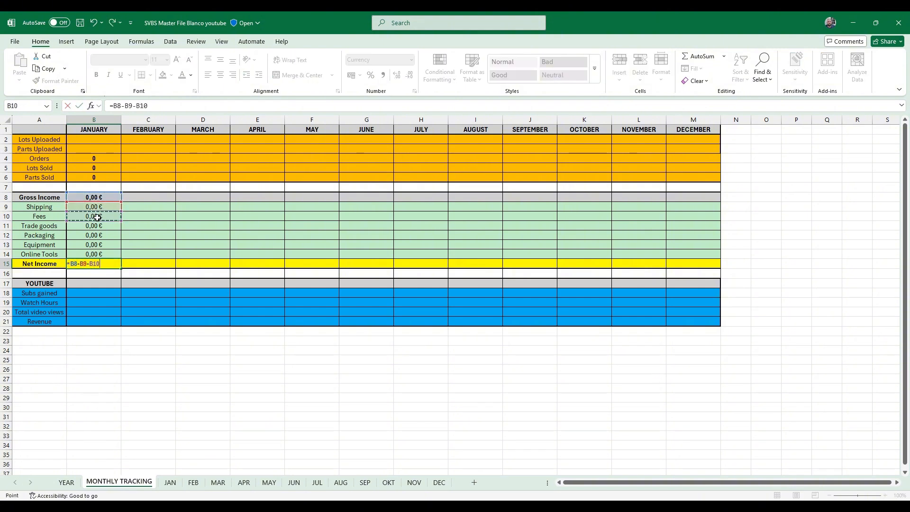
pyautogui.write('-')
pyautogui.click(94, 227)
pyautogui.write('-')
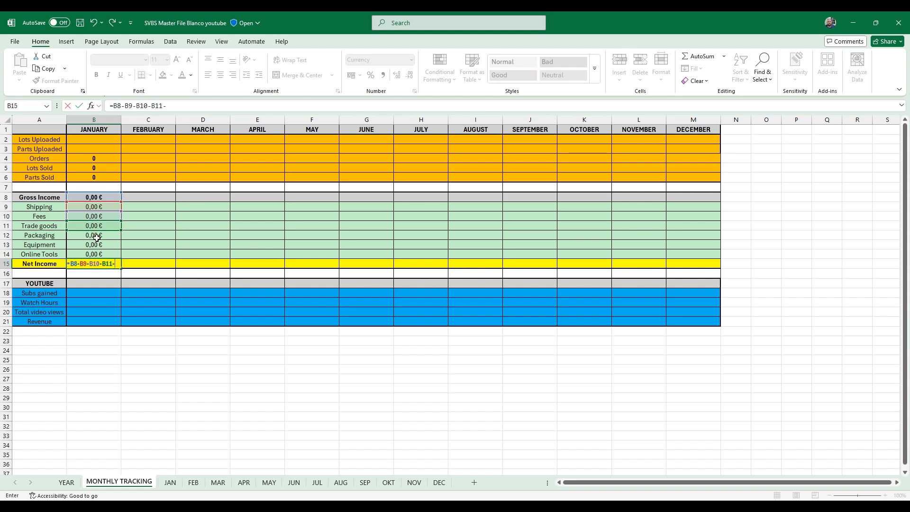
pyautogui.click(94, 235)
pyautogui.write('-')
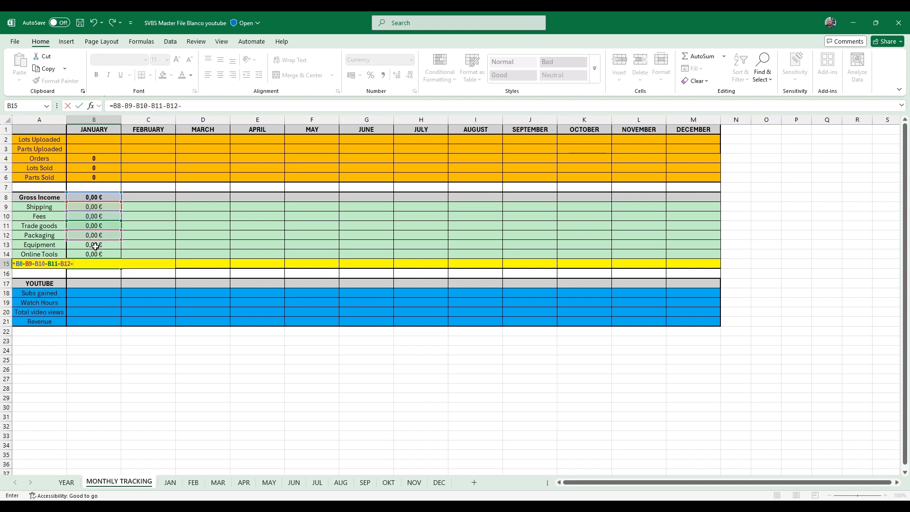
pyautogui.click(95, 246)
pyautogui.write('-')
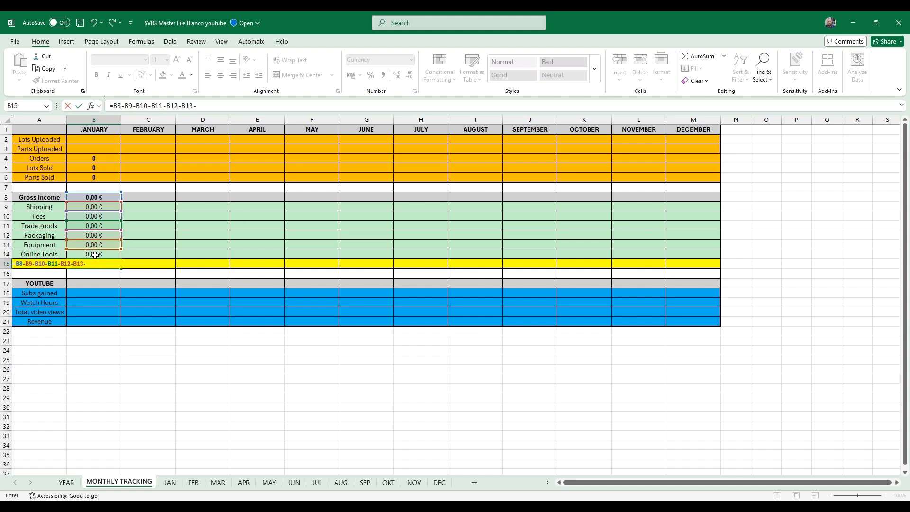
pyautogui.click(95, 255)
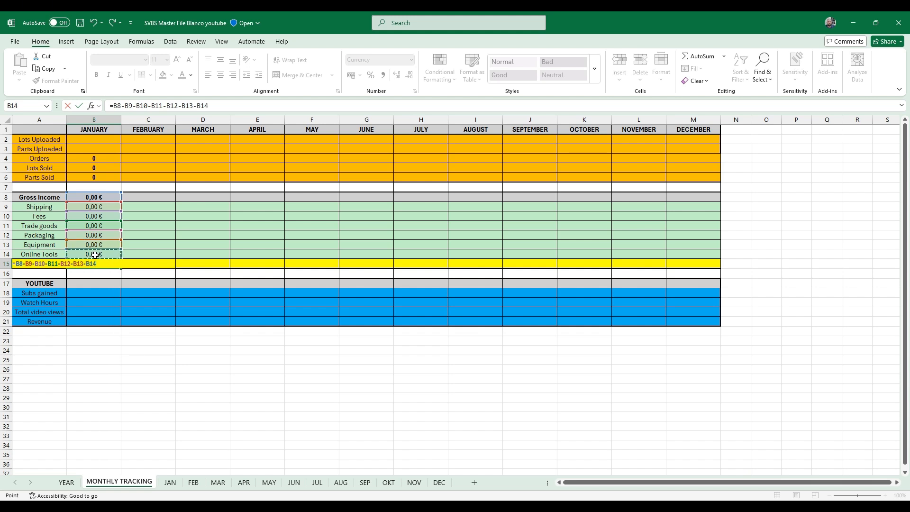
pyautogui.press('Return')
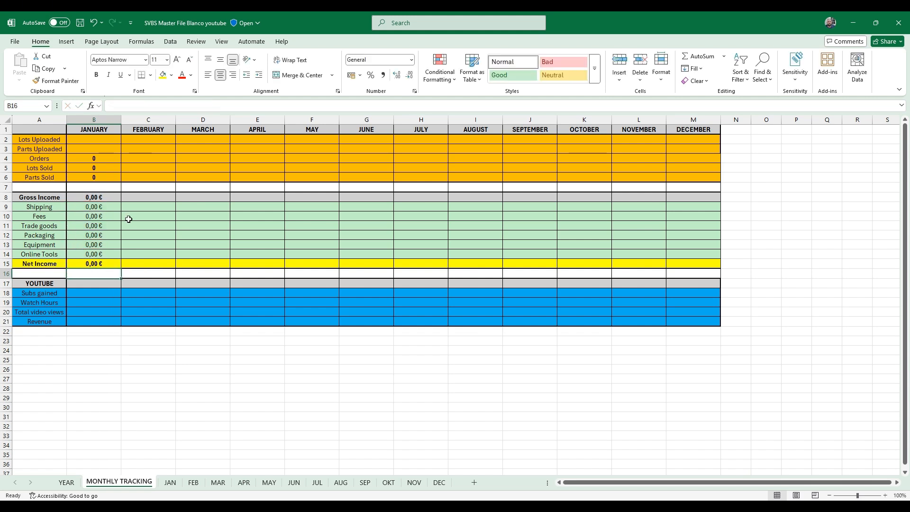
# Step: Copy January's formulas from Orders through Net Income, B4:B15, into the February column starting at C4
pyautogui.click(96, 160)
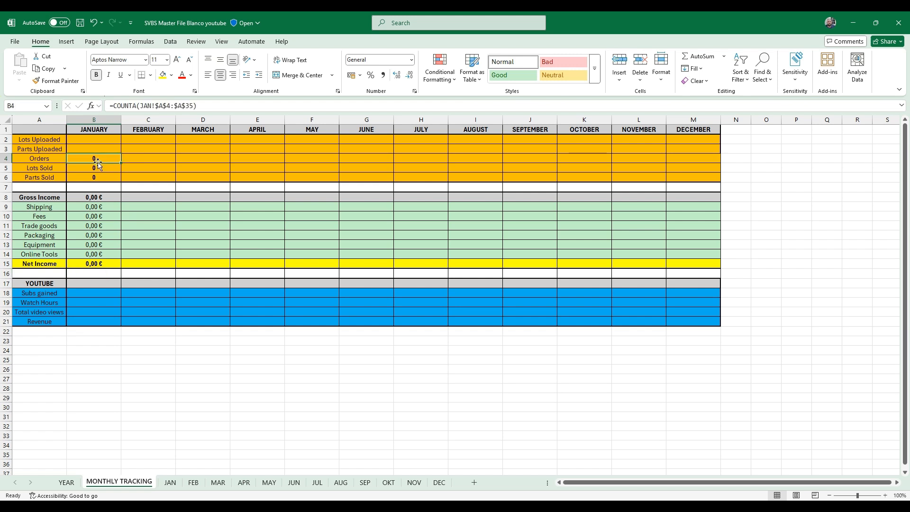
pyautogui.keyDown('shift'); pyautogui.click(93, 264); pyautogui.keyUp('shift')
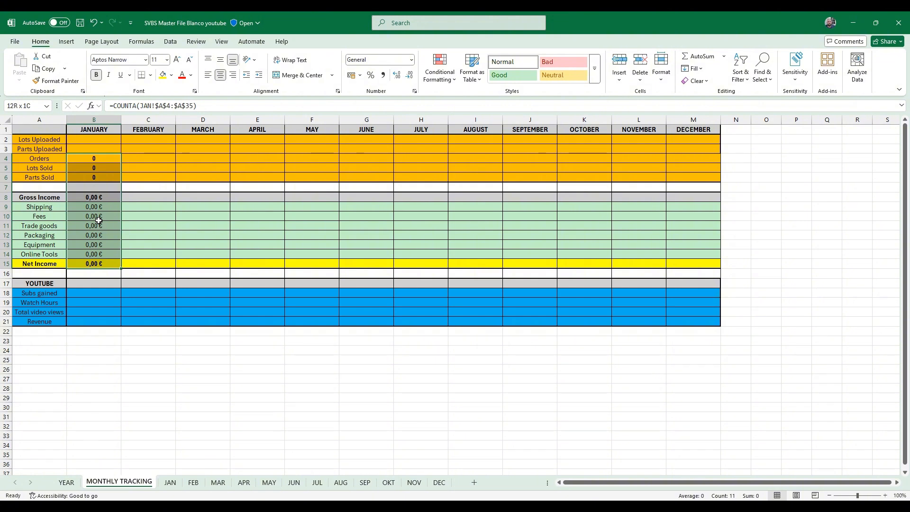
pyautogui.hotkey('ctrl', 'c')
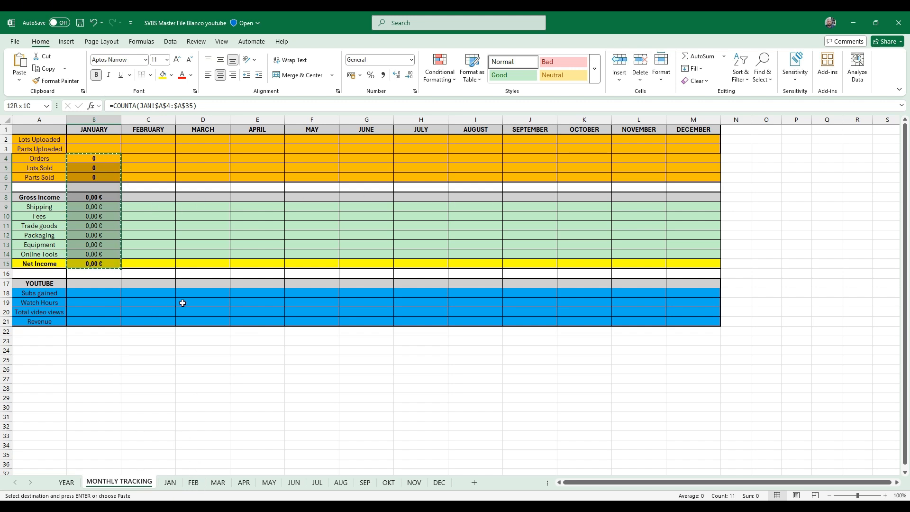
pyautogui.click(148, 159)
pyautogui.hotkey('ctrl', 'v')
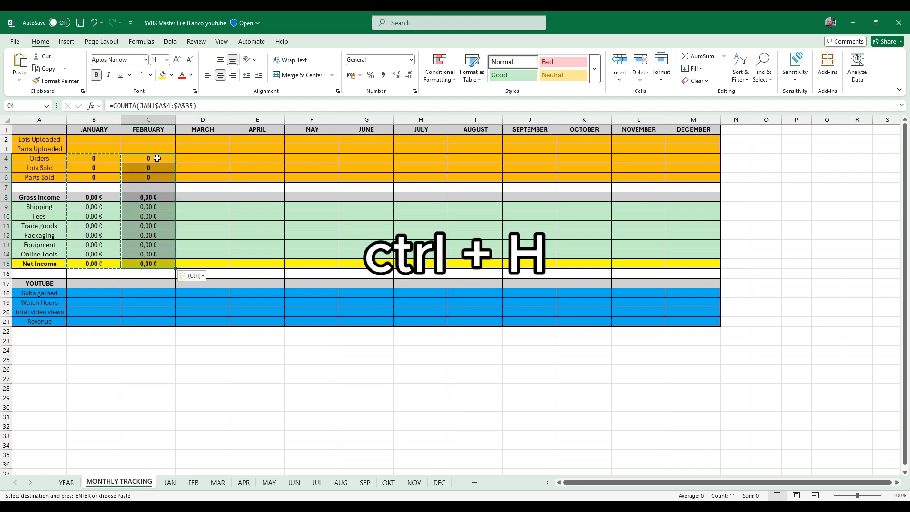
# Step: Replace JAN with FEB in all of the copied February formulas
pyautogui.hotkey('ctrl', 'h')
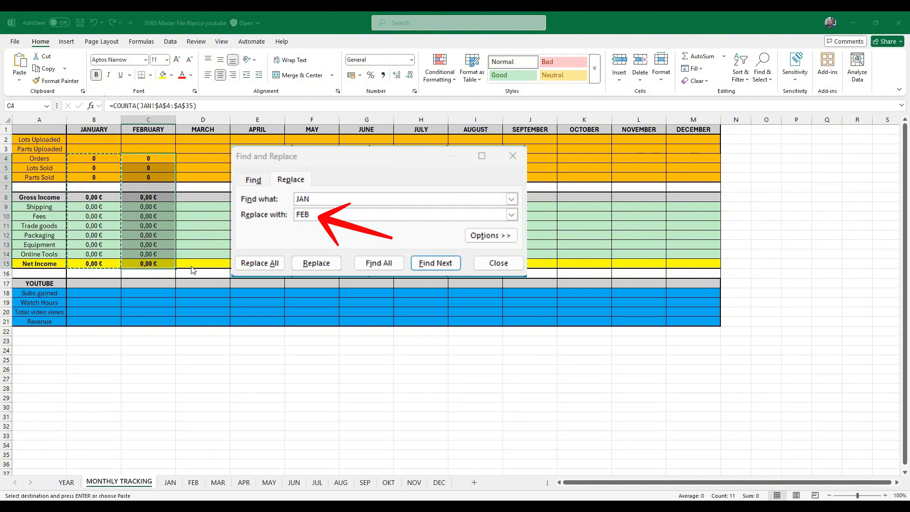
pyautogui.click(247, 296)
pyautogui.click(249, 296)
pyautogui.click(248, 296)
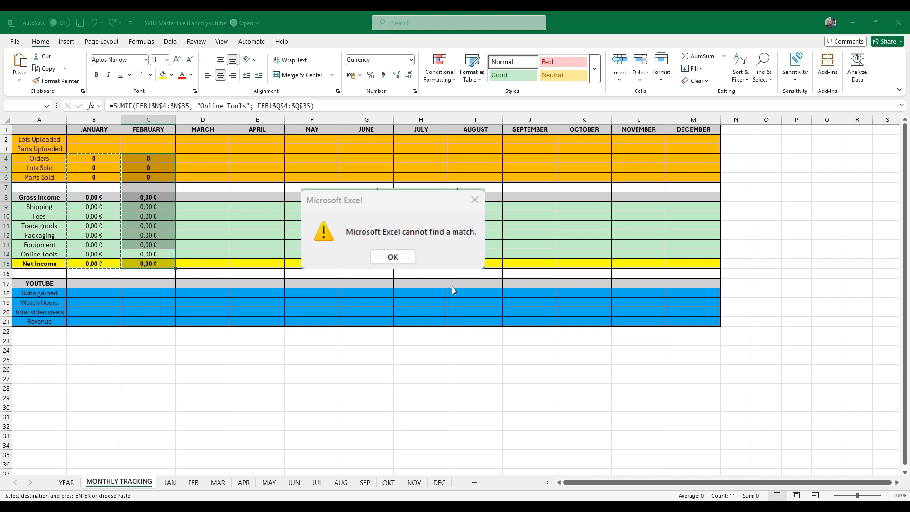
pyautogui.click(364, 296)
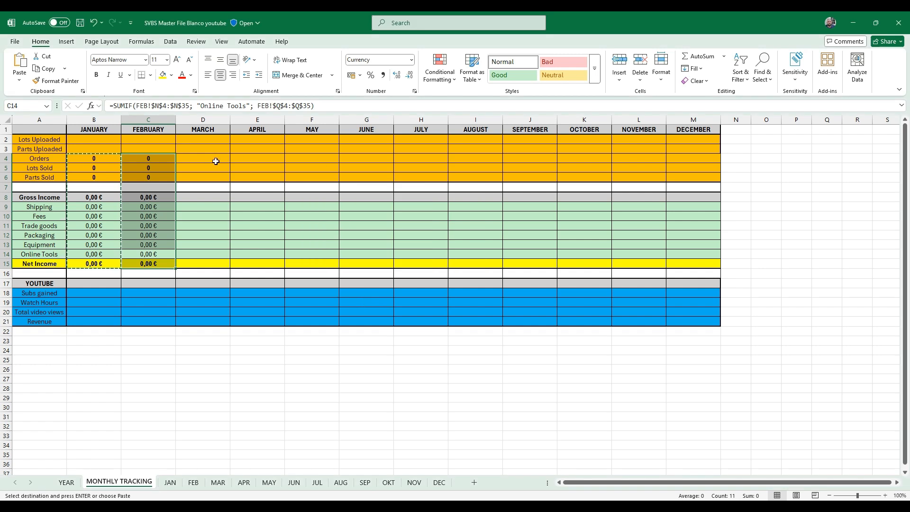
# Step: Paste January's formulas into the March column starting at D4 and open Find and Replace for them
pyautogui.click(199, 160)
pyautogui.hotkey('ctrl', 'v')
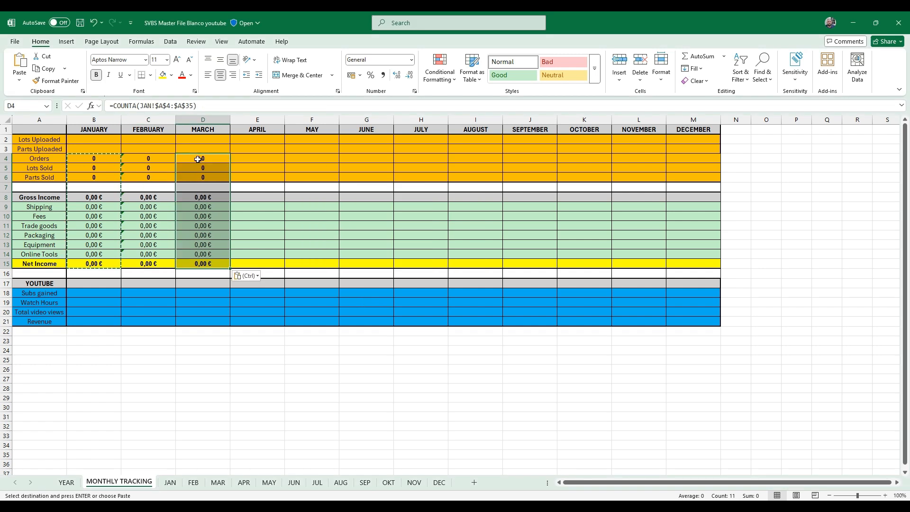
pyautogui.hotkey('ctrl', 'h')
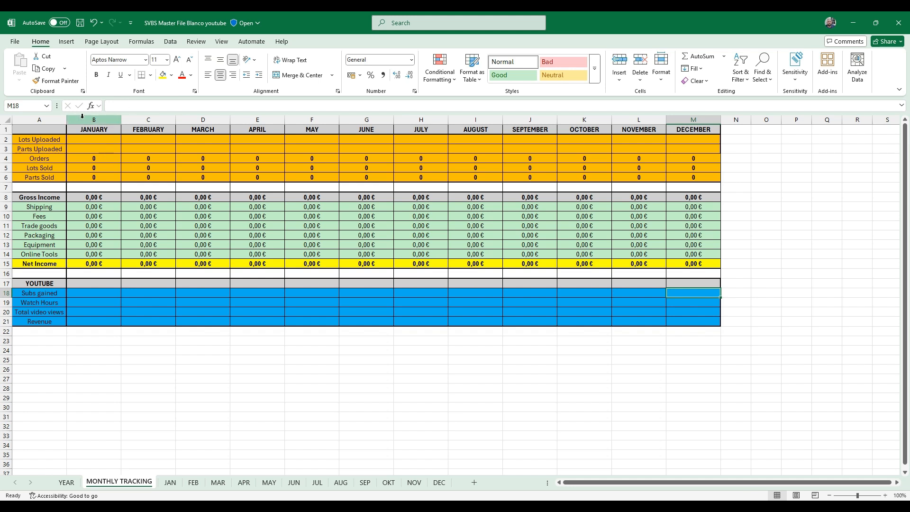
pyautogui.click(99, 139)
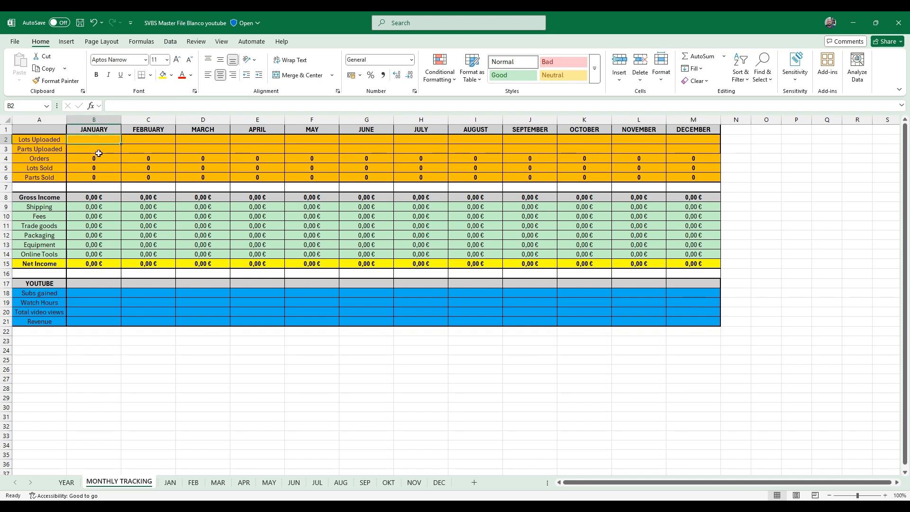
pyautogui.click(102, 148)
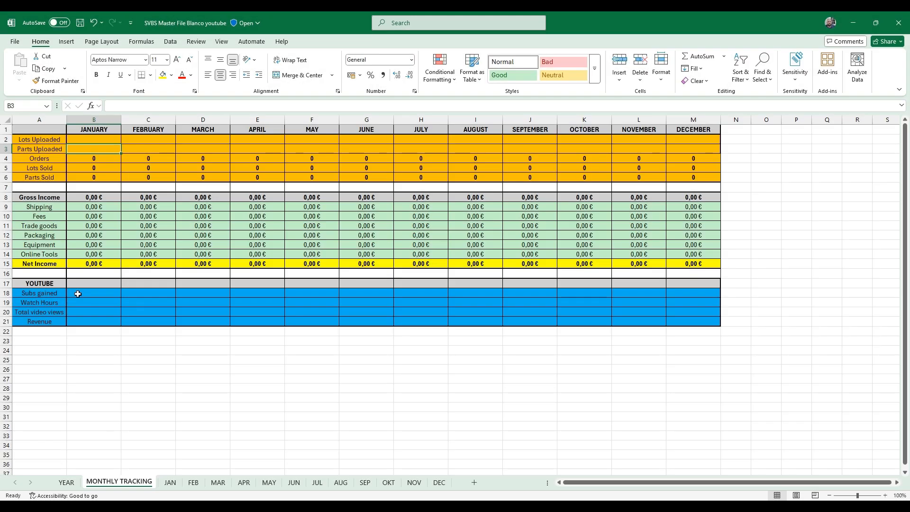
pyautogui.click(78, 294)
pyautogui.click(85, 303)
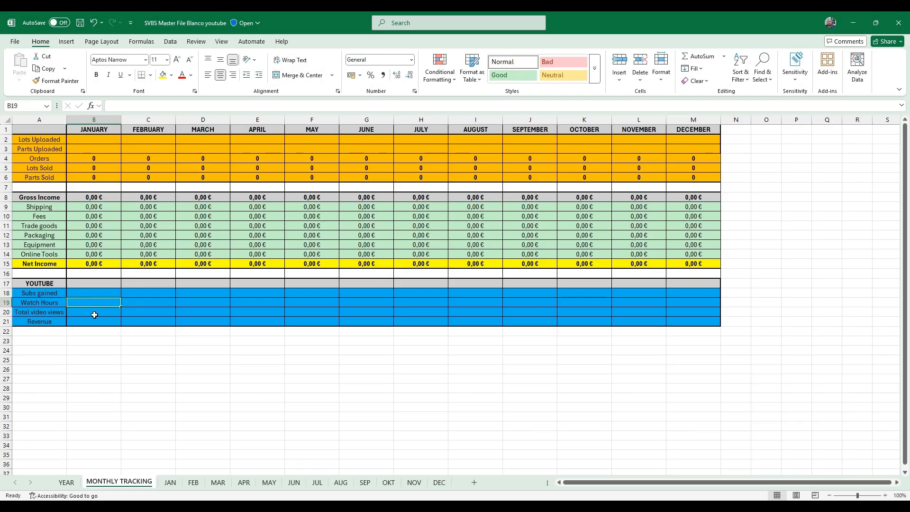
pyautogui.click(95, 310)
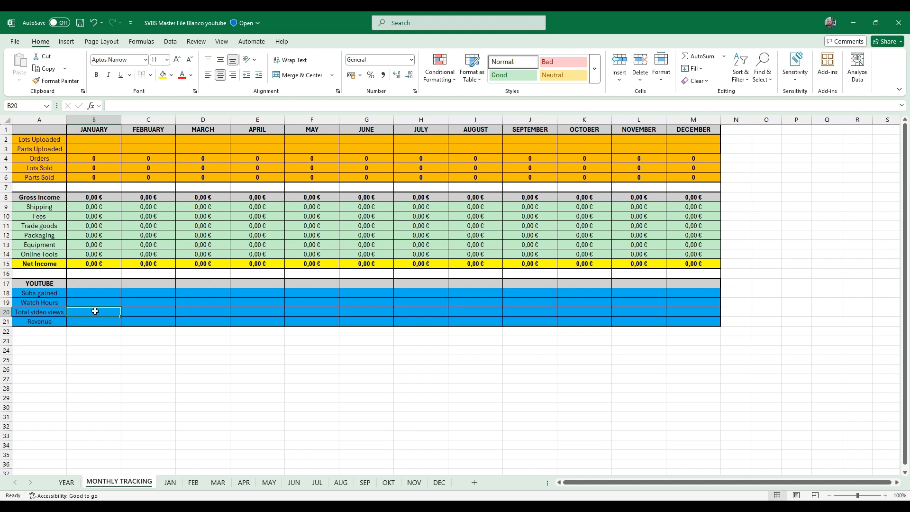
pyautogui.press('Return')
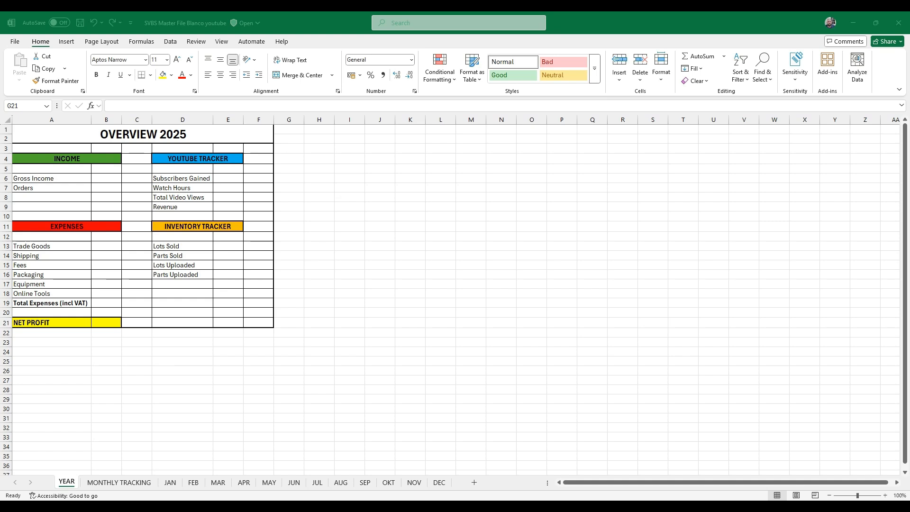
# Step: Enter the yearly Gross Income formula in B6 of the YEAR sheet, summing 'MONTHLY TRACKING'!B8:M8
pyautogui.click(105, 181)
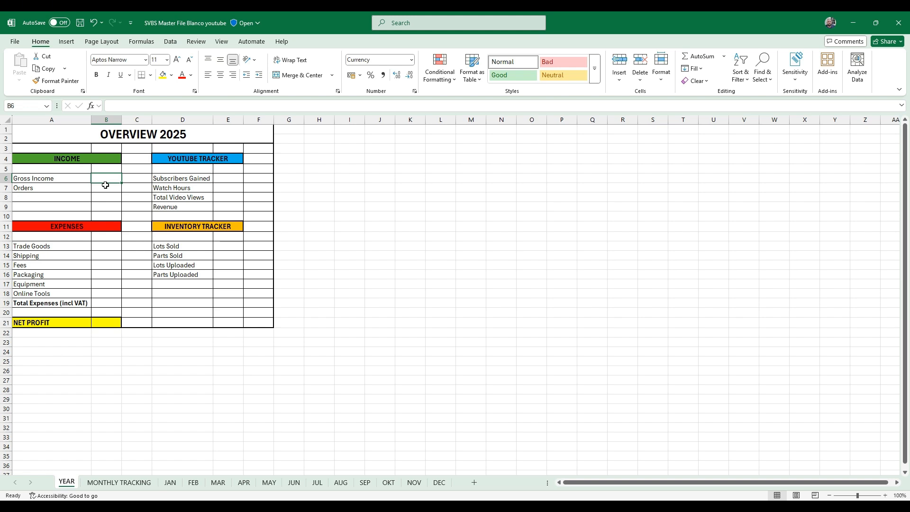
pyautogui.write('=')
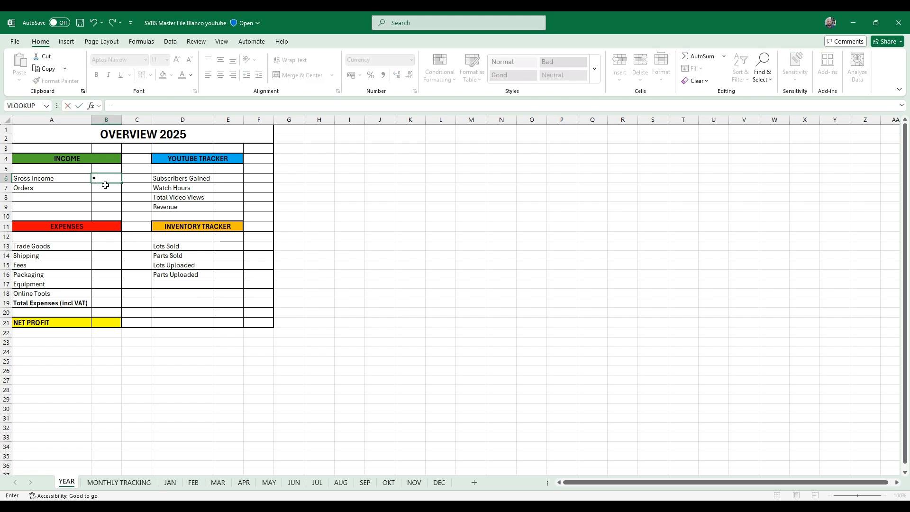
pyautogui.write('SUM(')
pyautogui.click(116, 483)
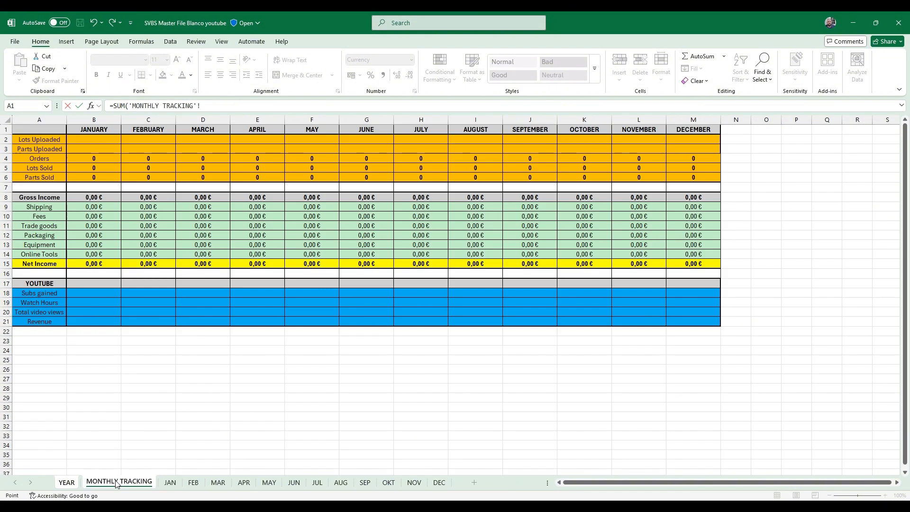
pyautogui.click(79, 197)
pyautogui.keyDown('shift'); pyautogui.click(689, 198); pyautogui.keyUp('shift')
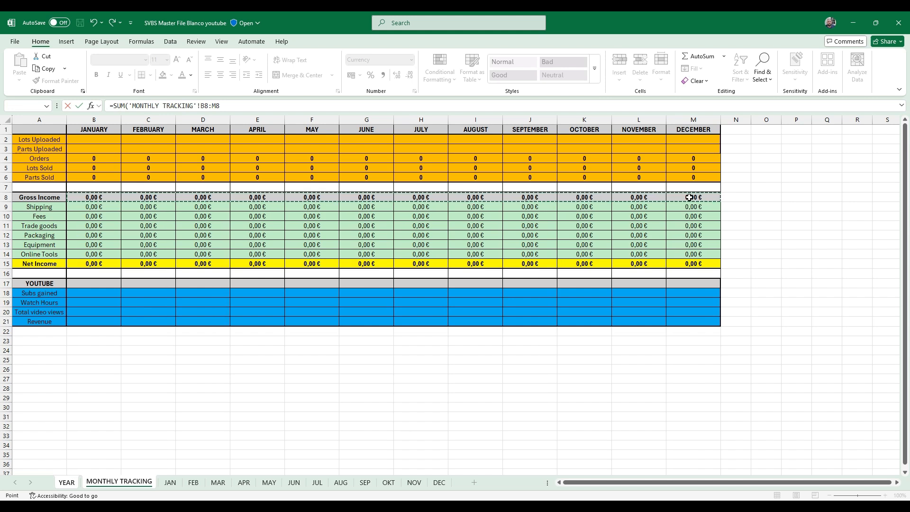
pyautogui.press('Return')
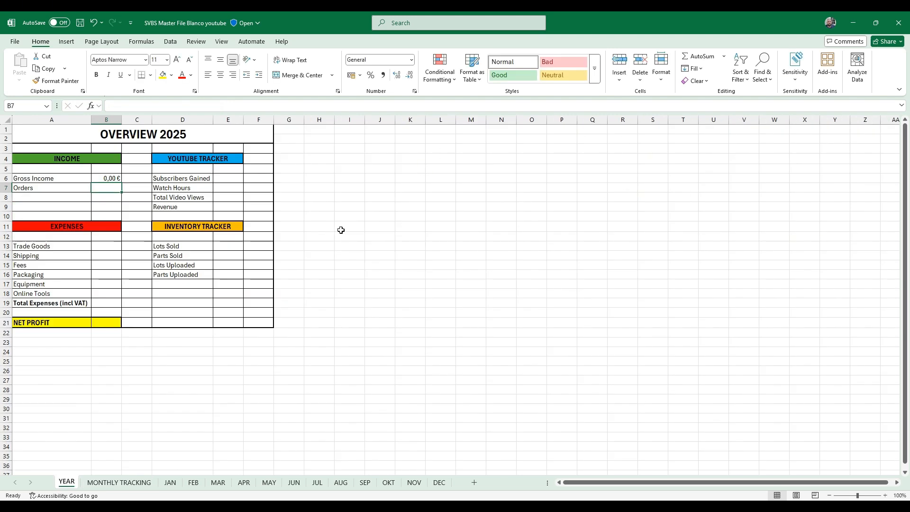
# Step: Enter the yearly Orders formula in B7, summing January through December orders from 'MONTHLY TRACKING'!B4:M4
pyautogui.write('=')
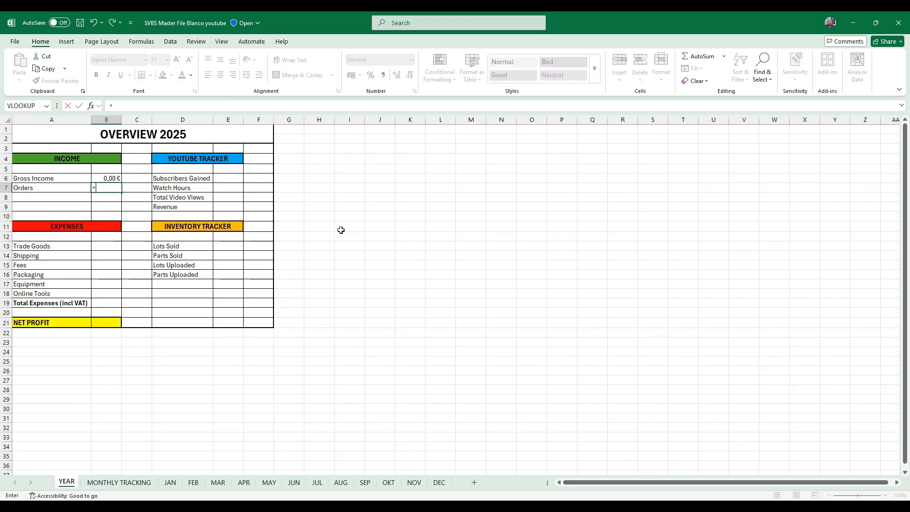
pyautogui.write('sum(')
pyautogui.click(118, 482)
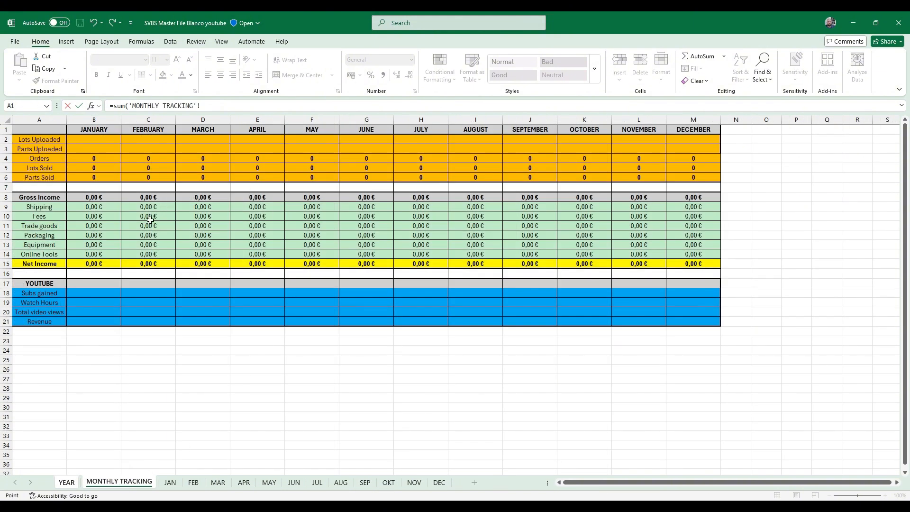
pyautogui.click(96, 161)
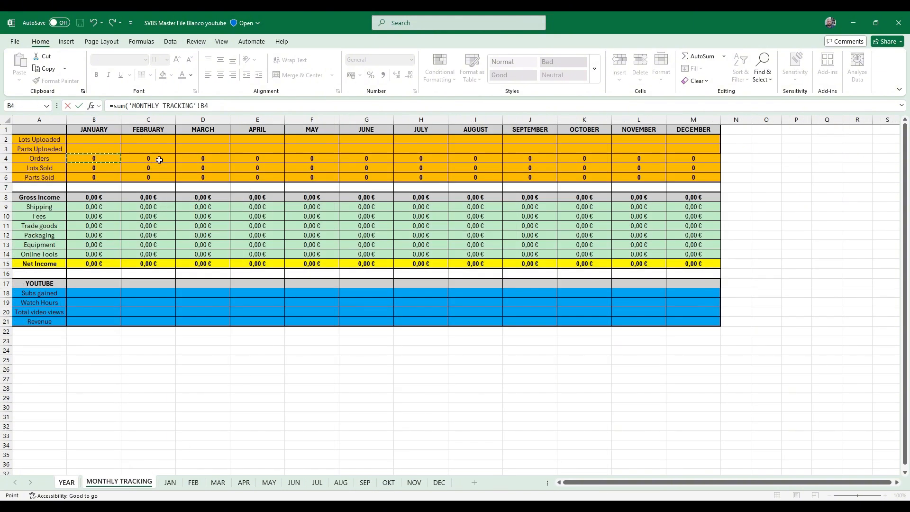
pyautogui.keyDown('shift'); pyautogui.click(691, 159); pyautogui.keyUp('shift')
pyautogui.press('Return')
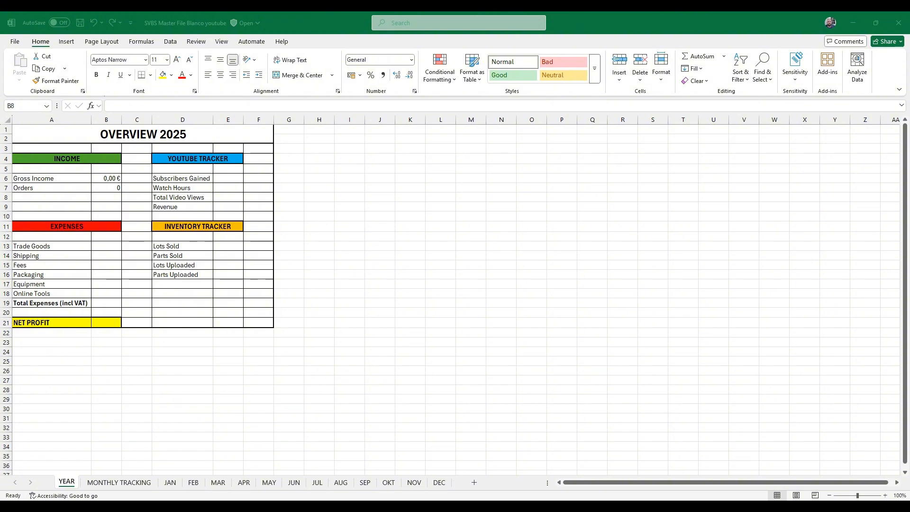
pyautogui.click(103, 296)
pyautogui.click(106, 300)
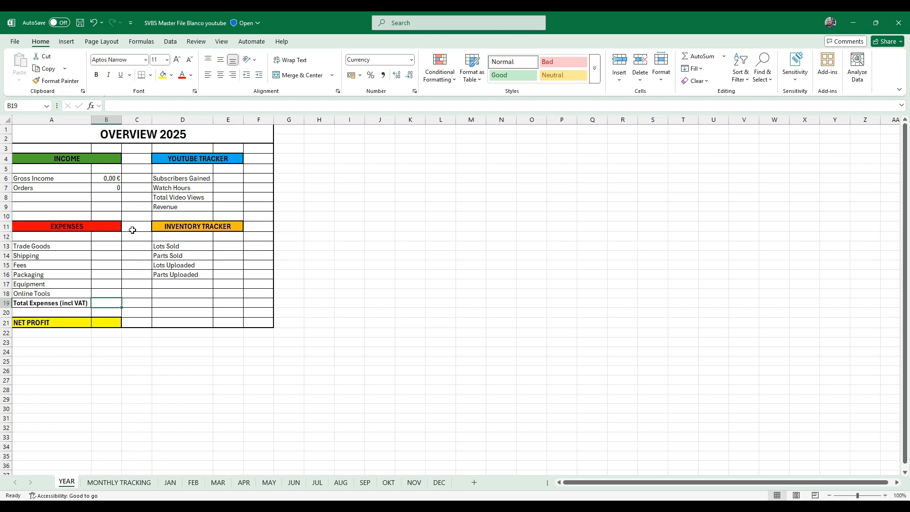
pyautogui.click(100, 247)
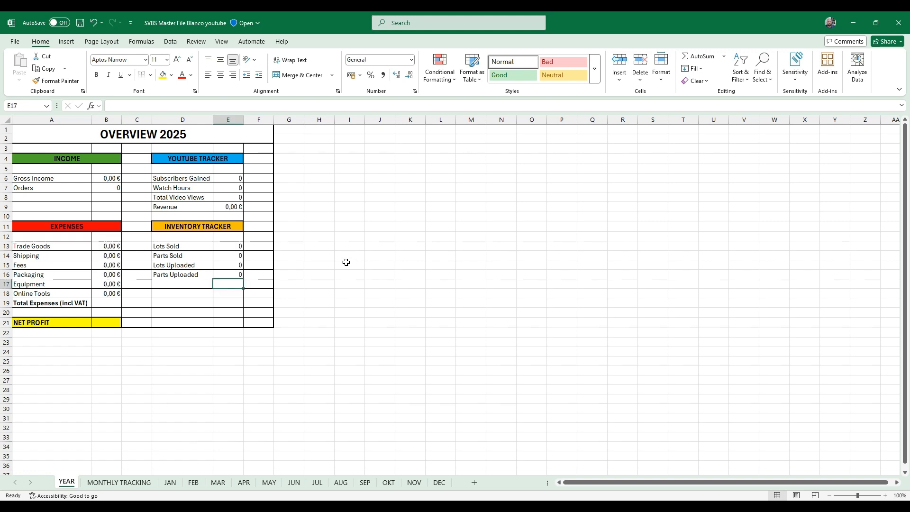
# Step: Enter the Total Expenses (incl VAT) formula =SUM(B13:B18) in B19 to add up all expense categories
pyautogui.click(110, 305)
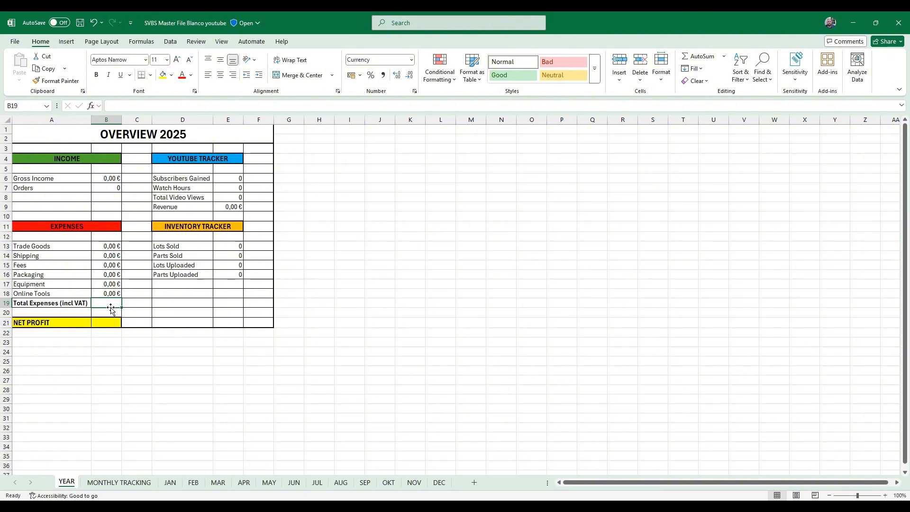
pyautogui.write('=su')
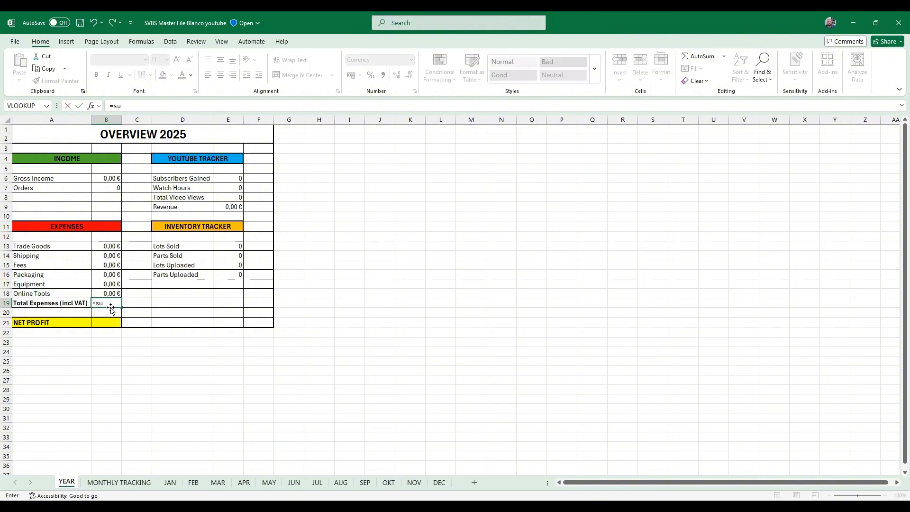
pyautogui.write('m(')
pyautogui.click(107, 245)
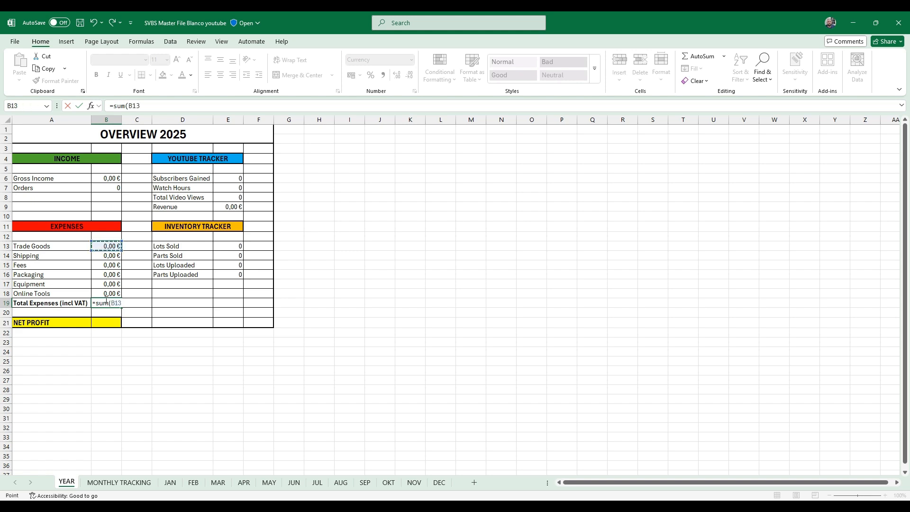
pyautogui.keyDown('shift'); pyautogui.click(107, 292); pyautogui.keyUp('shift')
pyautogui.write(')')
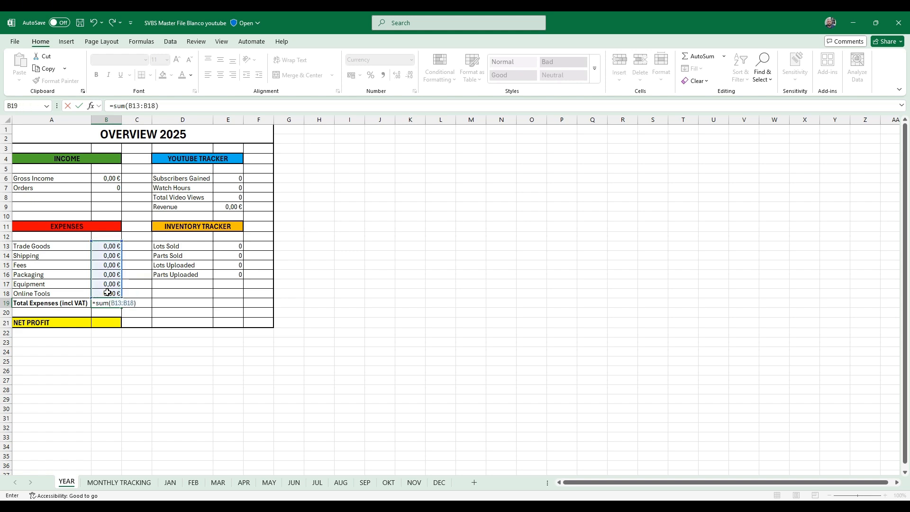
pyautogui.press('Return')
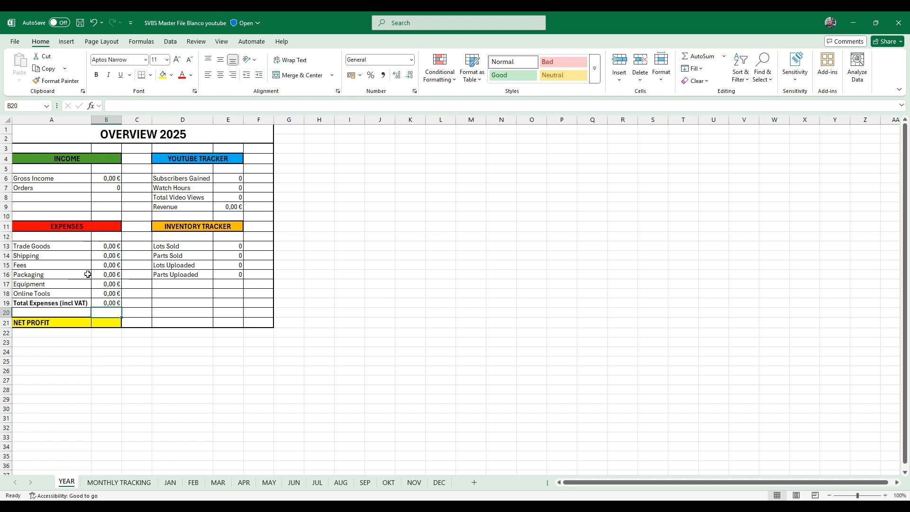
# Step: Enter the NET PROFIT formula in B21 as Gross Income minus Total Expenses: =B6-B19
pyautogui.click(105, 322)
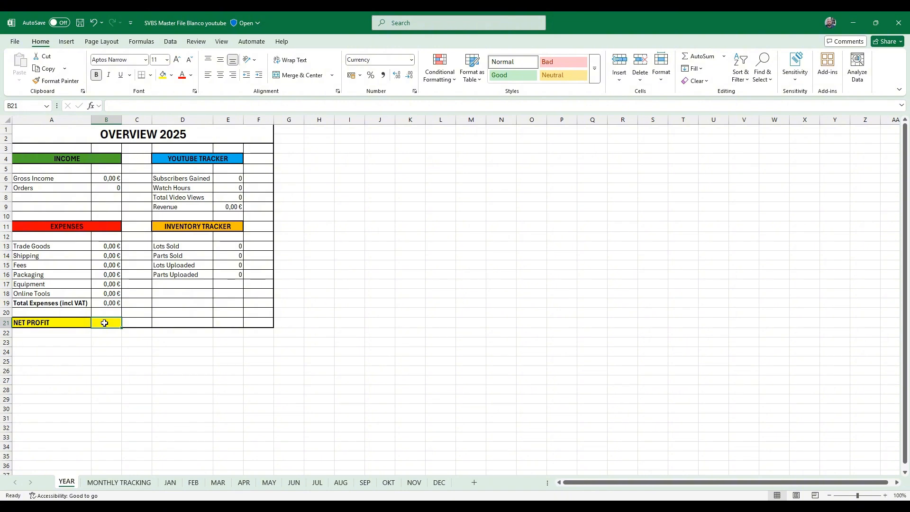
pyautogui.write('=')
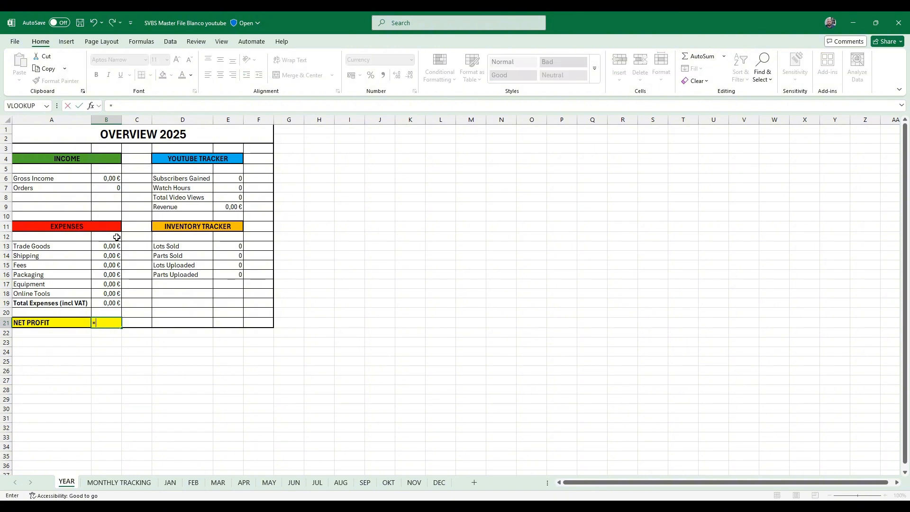
pyautogui.click(103, 178)
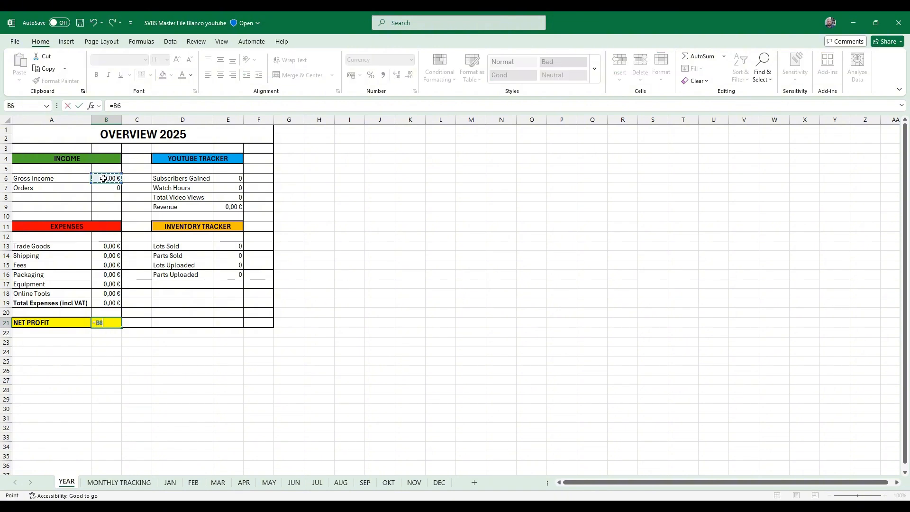
pyautogui.write('-')
pyautogui.click(100, 304)
pyautogui.press('Return')
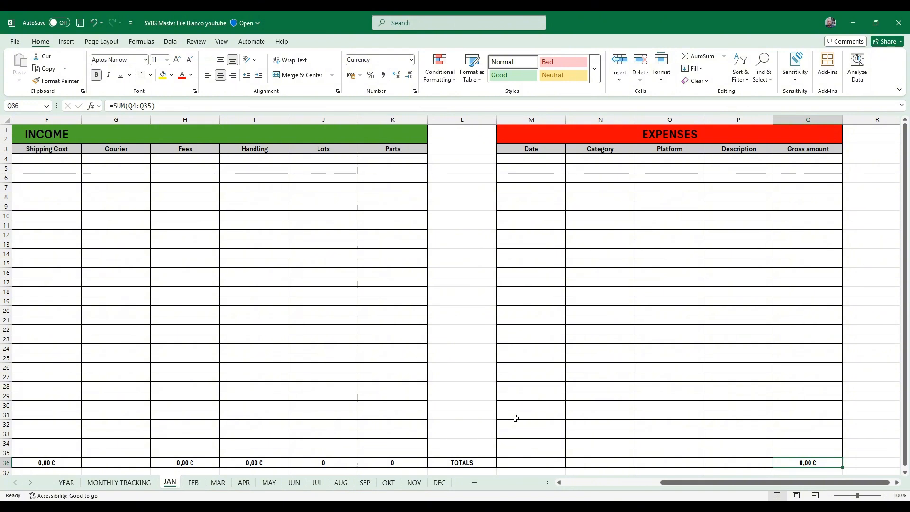
# Step: Enter the dates 05/01/2025 and 02/01/2025 for two sample orders in A4 and A5 of January's INCOME table
pyautogui.moveTo(692, 482); pyautogui.dragTo(568, 484)
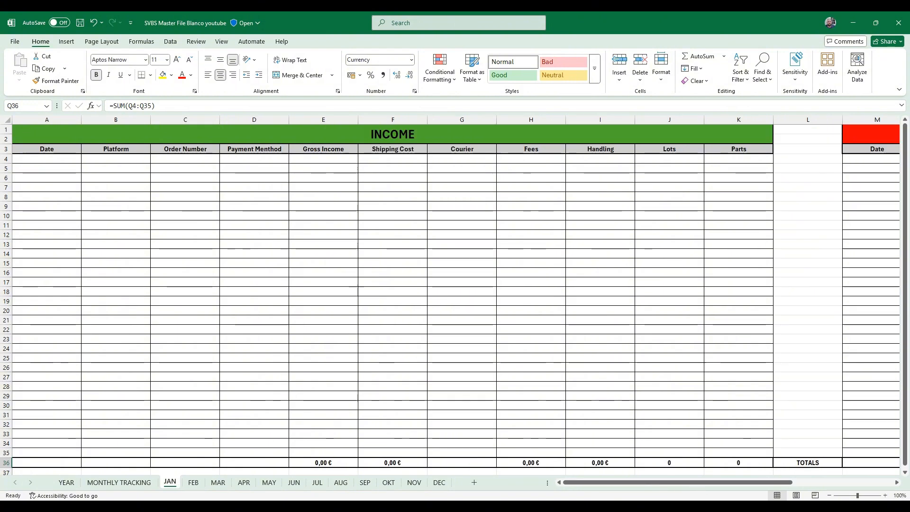
pyautogui.click(33, 159)
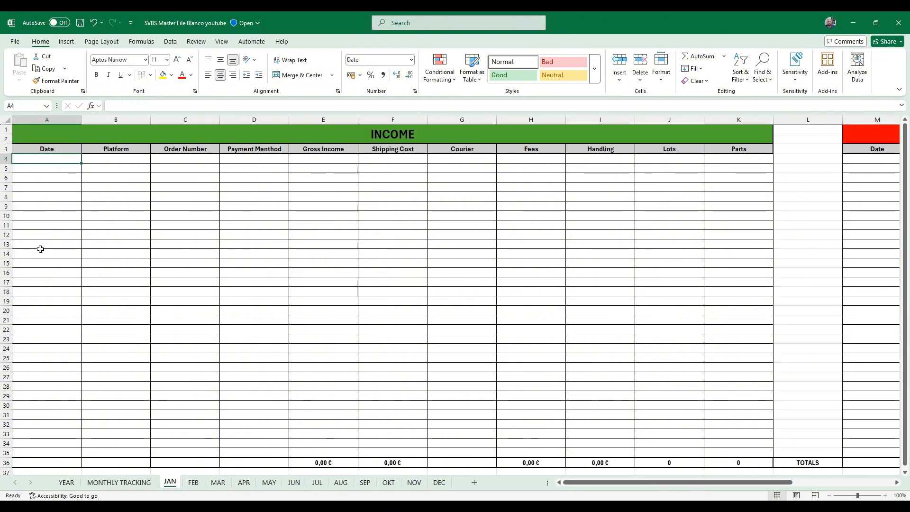
pyautogui.write('05/01/2025')
pyautogui.press('Return')
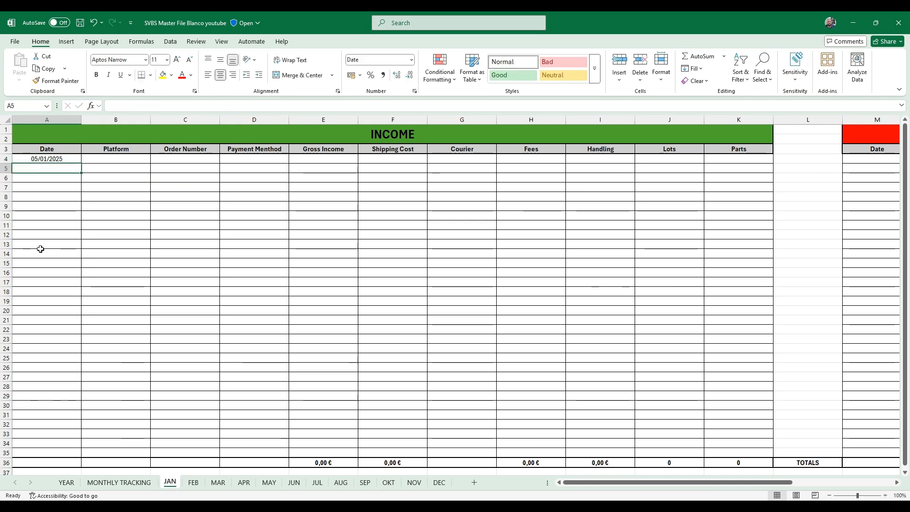
pyautogui.write('02/01/2025')
pyautogui.press('Return')
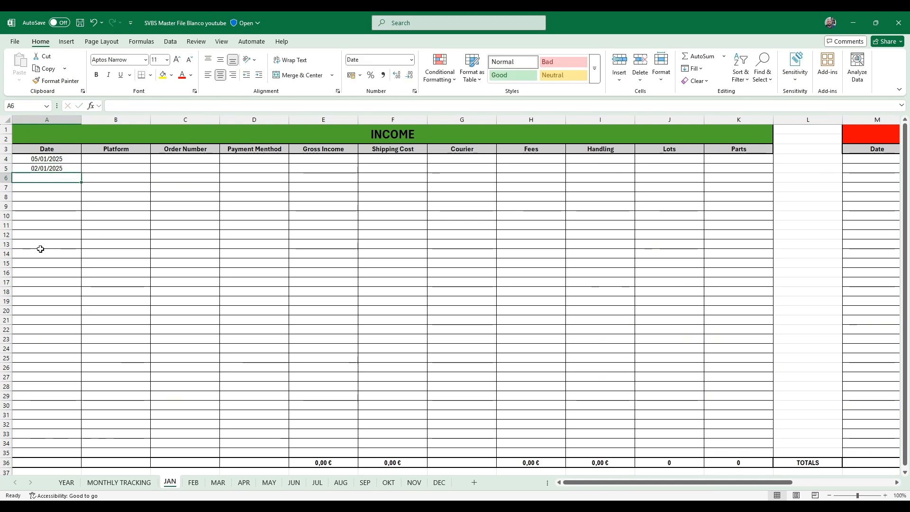
# Step: Set the Platform of the two January income entries to bricklink in B4 and brickowl in B5
pyautogui.press('Right')
pyautogui.press('Up')
pyautogui.press('Up')
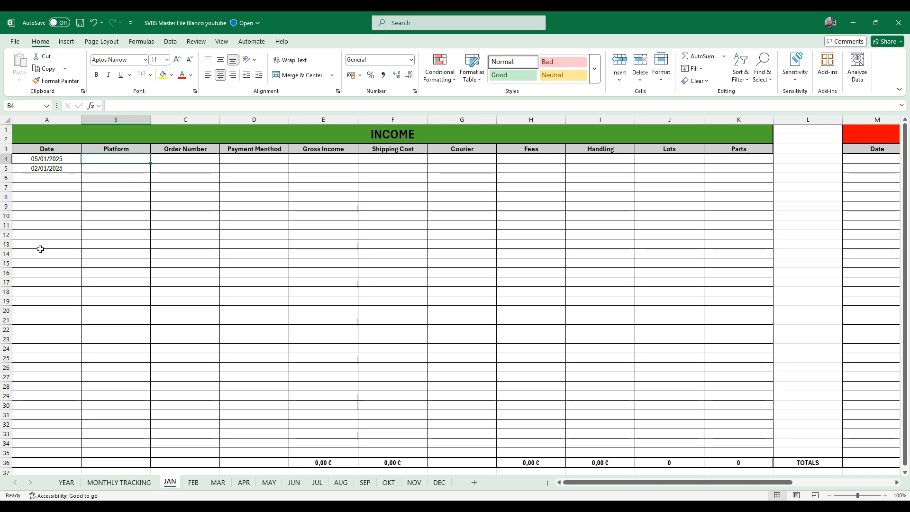
pyautogui.write('bric')
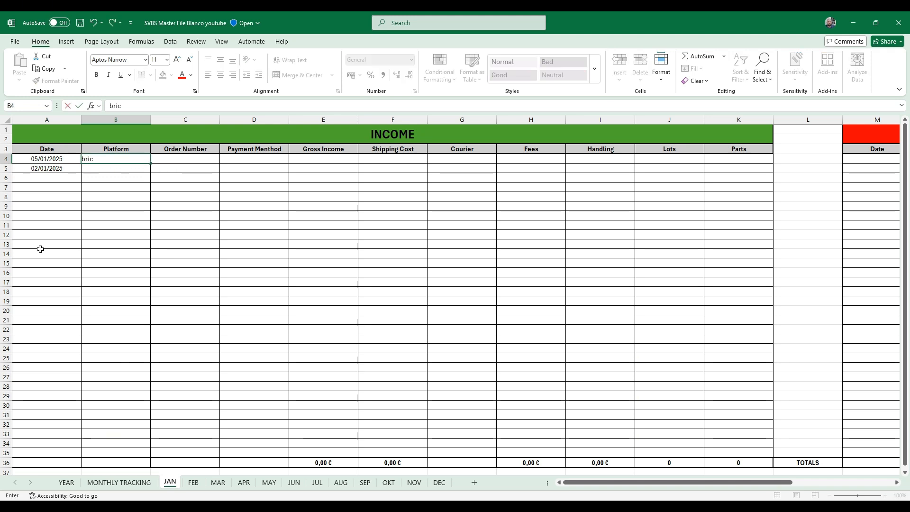
pyautogui.write('klink')
pyautogui.press('Return')
pyautogui.write('b')
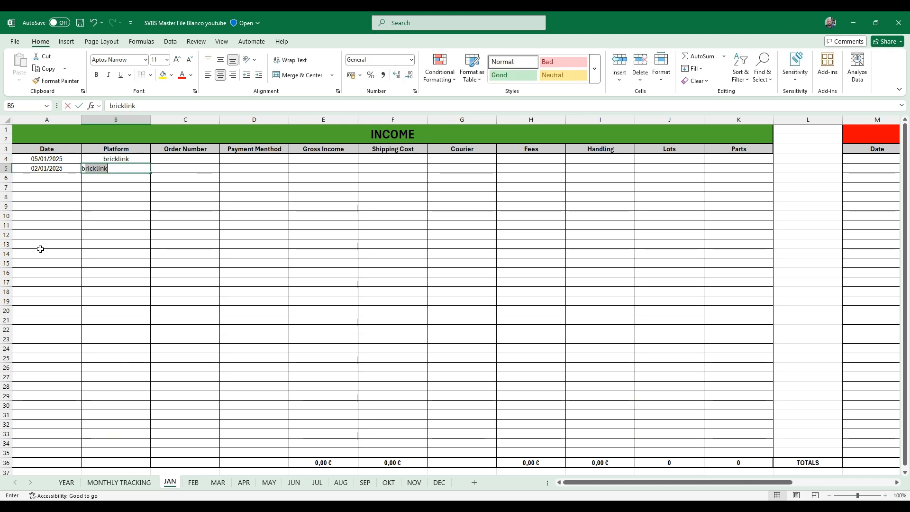
pyautogui.write('rick')
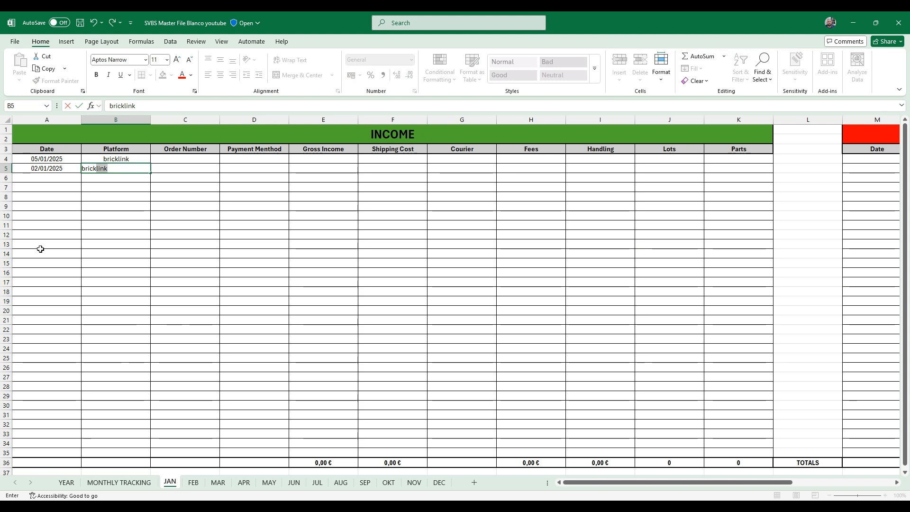
pyautogui.write('owl')
pyautogui.press('Tab')
# Step: Fill in sample order numbers for the bricklink and brickowl entries in C4 and C5
pyautogui.press('Up')
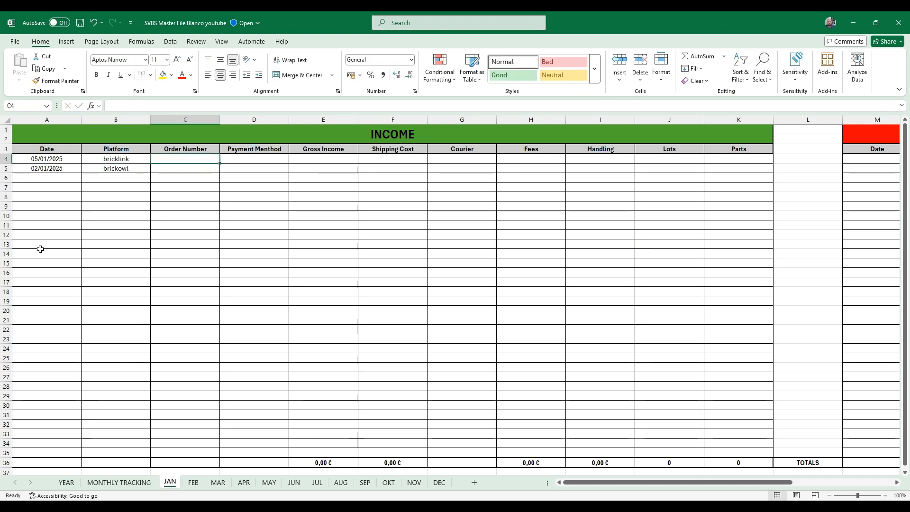
pyautogui.write('1234')
pyautogui.press('Return')
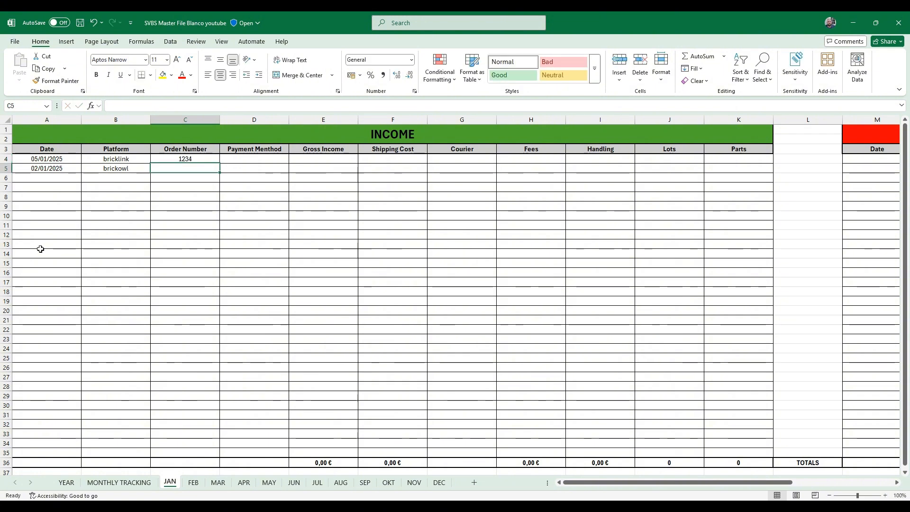
pyautogui.write('234')
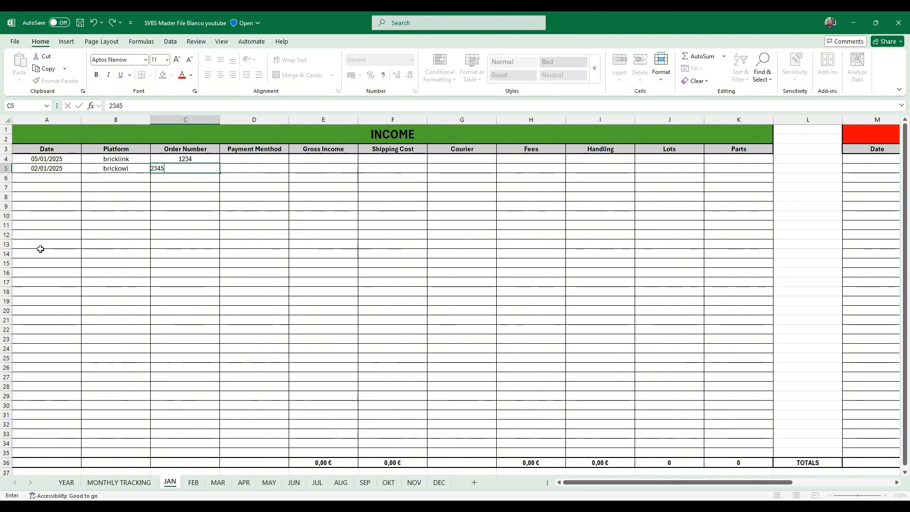
pyautogui.write('5')
pyautogui.press('Return')
# Step: Leave the payment method blank and enter a Gross Income of 20 for the bricklink order in E4
pyautogui.press('Up')
pyautogui.press('Right')
pyautogui.press('Up')
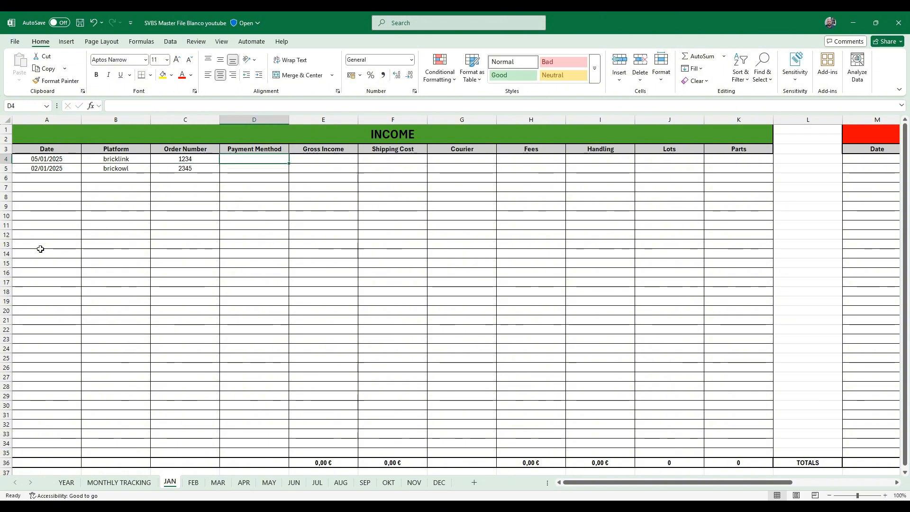
pyautogui.press('Right')
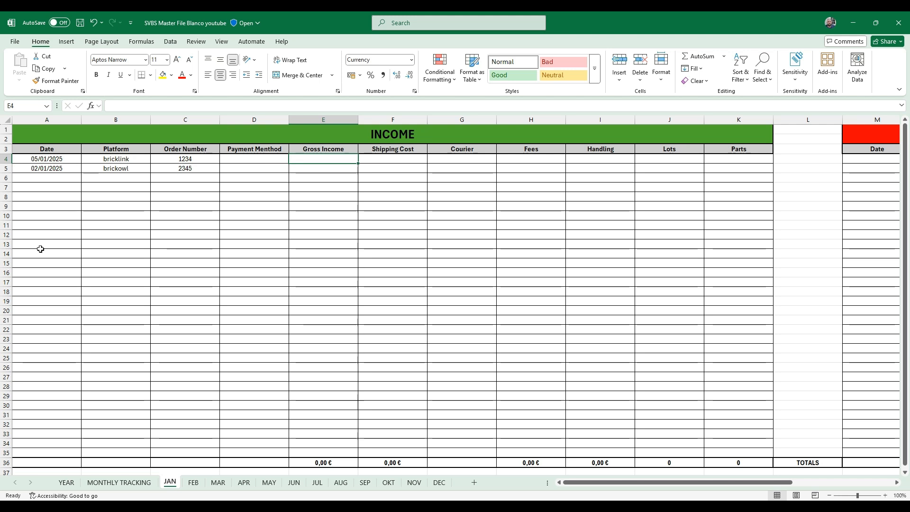
pyautogui.write('20')
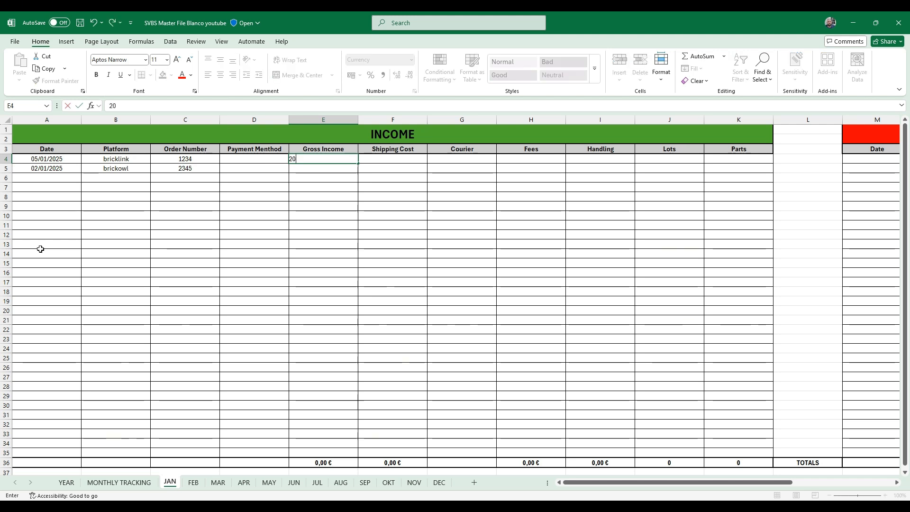
pyautogui.press('Return')
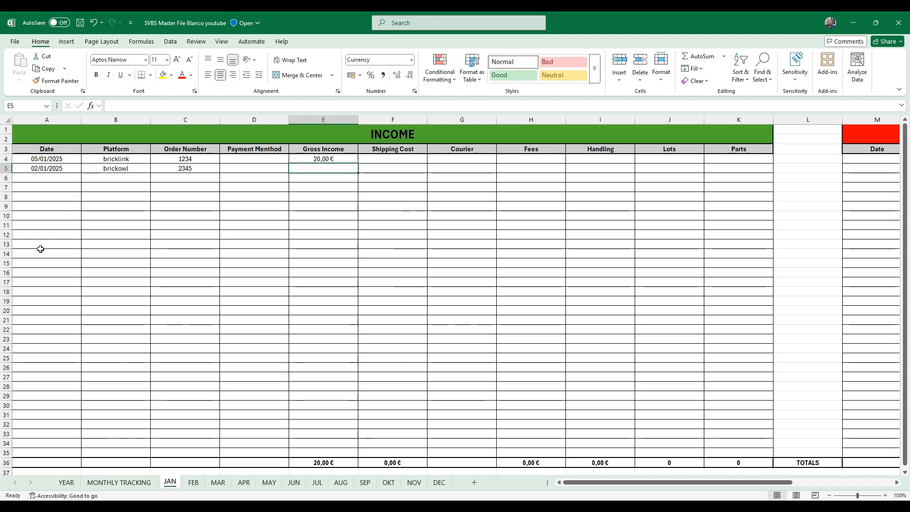
# Step: Enter a Gross Income of 10 for the brickowl order in E5 and a Shipping Cost of 2 for both orders in F4 and F5
pyautogui.write('10')
pyautogui.press('Return')
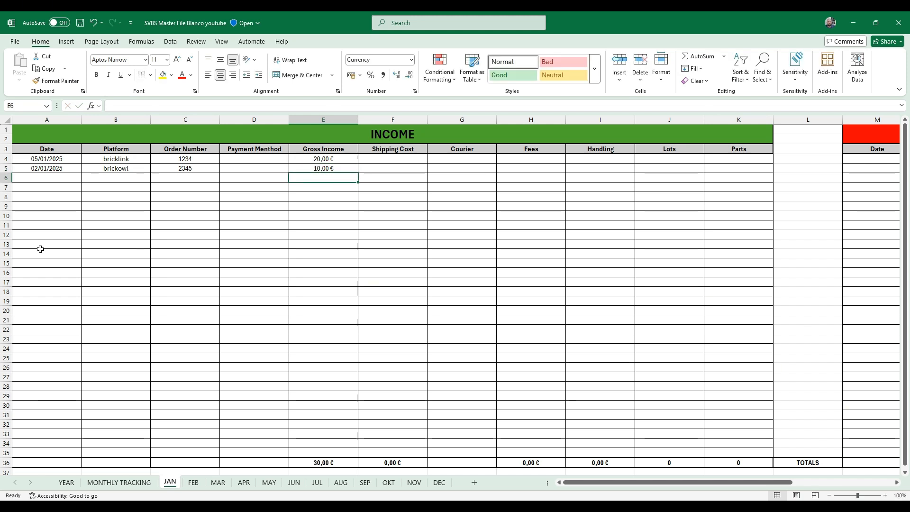
pyautogui.press('Right')
pyautogui.press('Up')
pyautogui.press('Up')
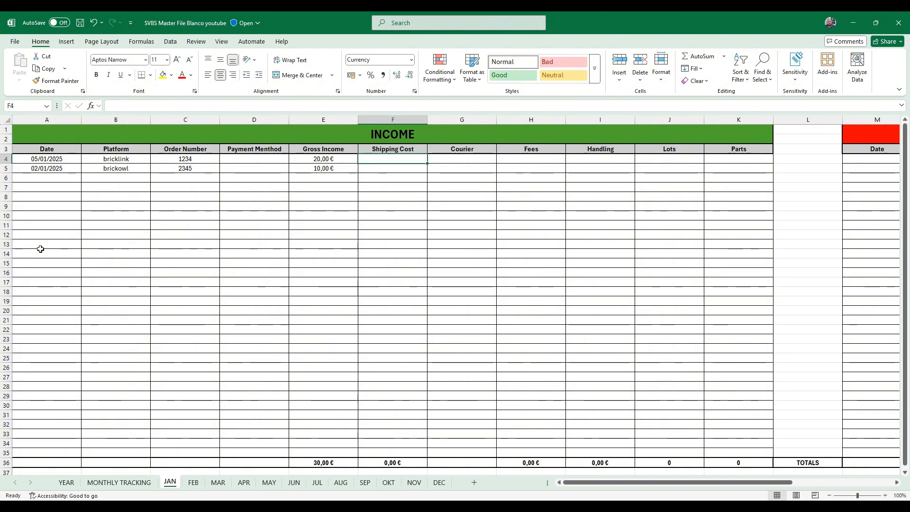
pyautogui.write('2')
pyautogui.press('Return')
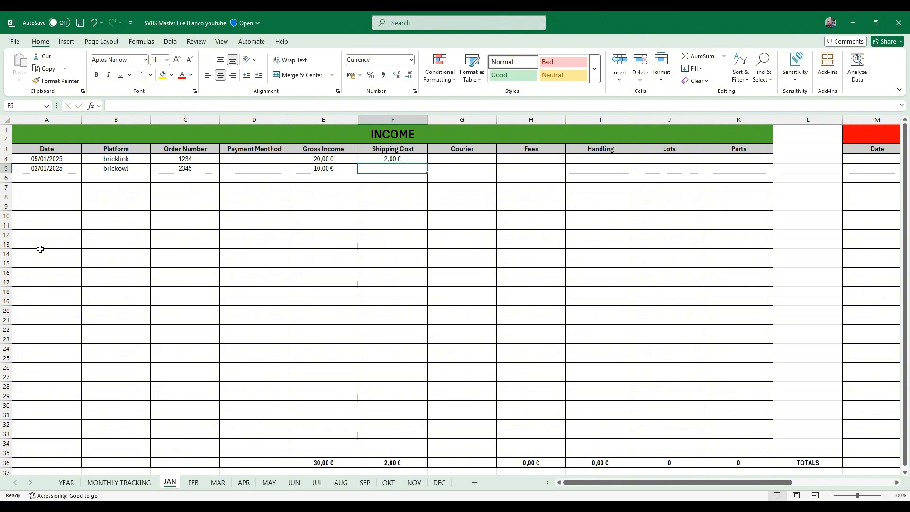
pyautogui.write('2')
pyautogui.press('Return')
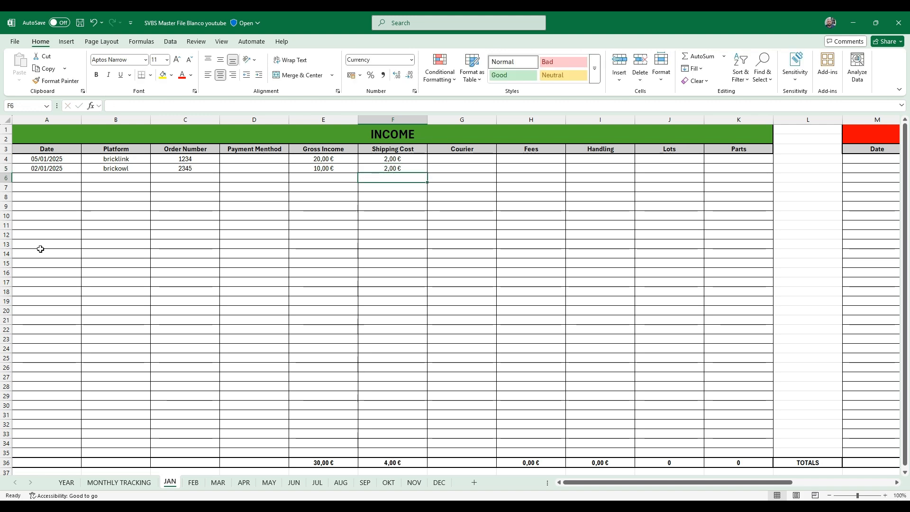
# Step: Leave the Courier column blank and enter Fees of 0,20 for both January orders in H4 and H5
pyautogui.press('Right')
pyautogui.press('Right')
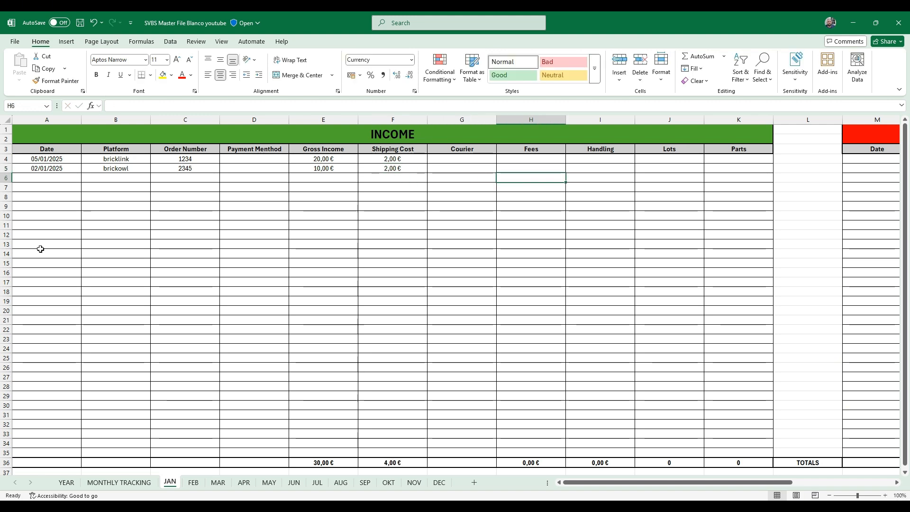
pyautogui.press('Up')
pyautogui.press('Up')
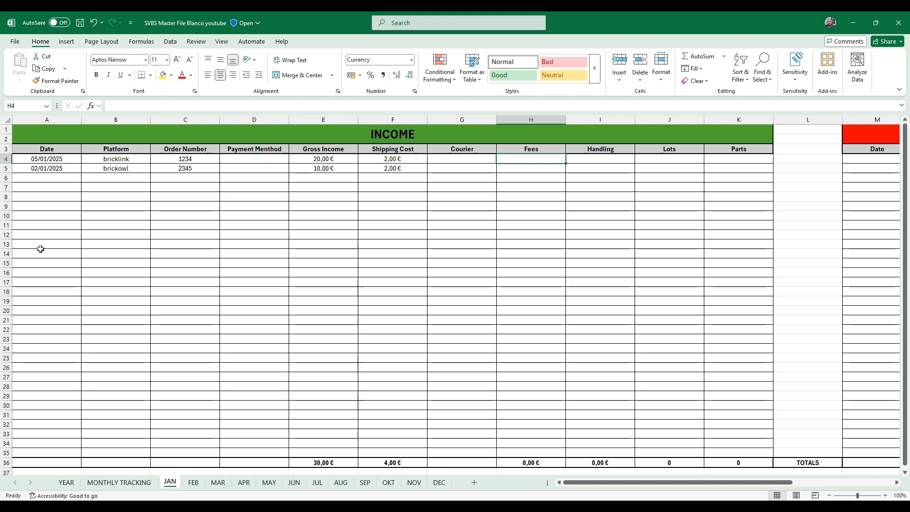
pyautogui.write('0,20')
pyautogui.press('Return')
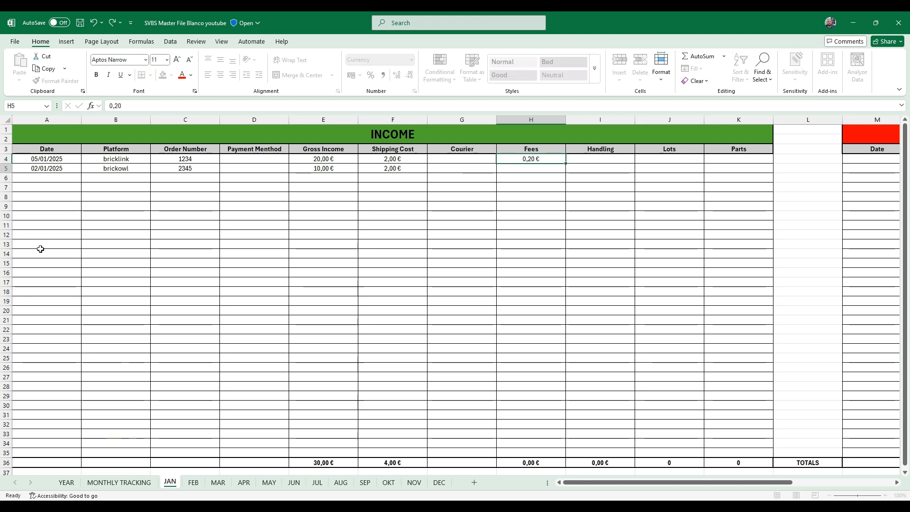
pyautogui.write('0,20')
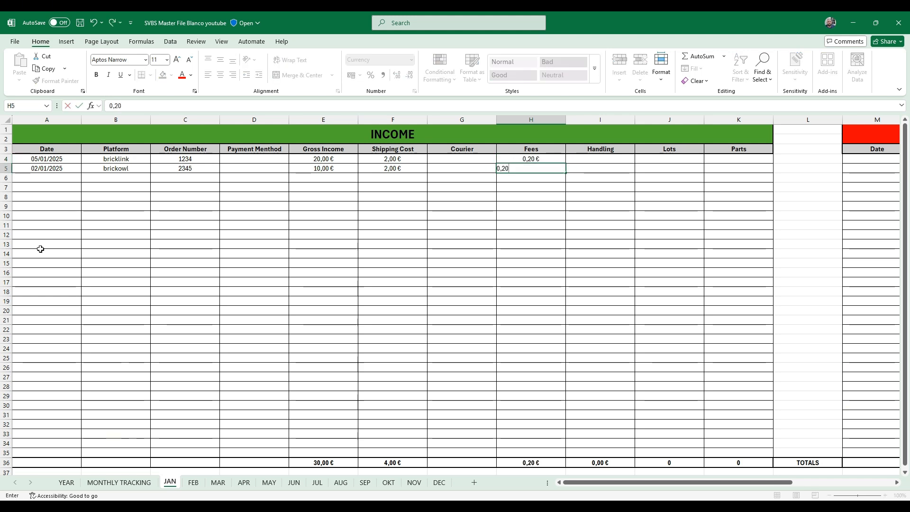
pyautogui.hotkey('ctrl', 'Return')
# Step: Enter Handling amounts of 0 for the bricklink order in I4 and 1 for the brickowl order in I5
pyautogui.press('Right')
pyautogui.press('Up')
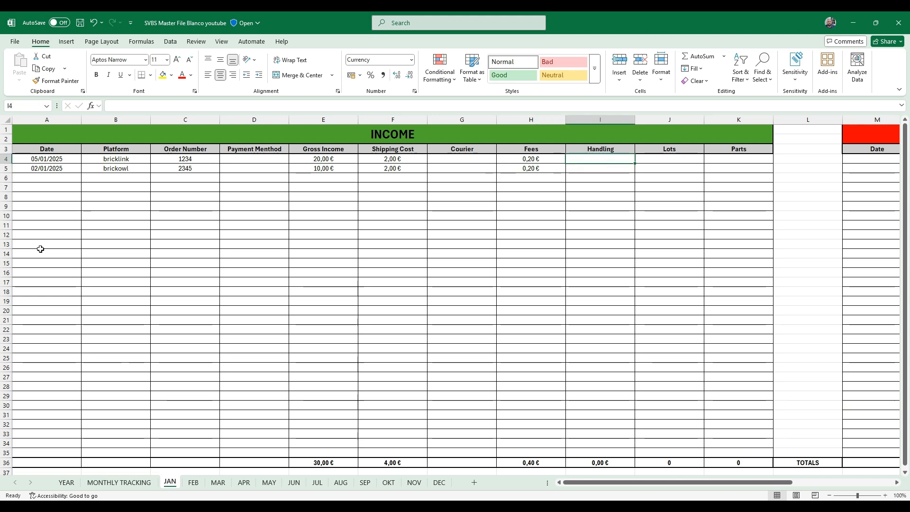
pyautogui.write('0')
pyautogui.press('Return')
pyautogui.write('1')
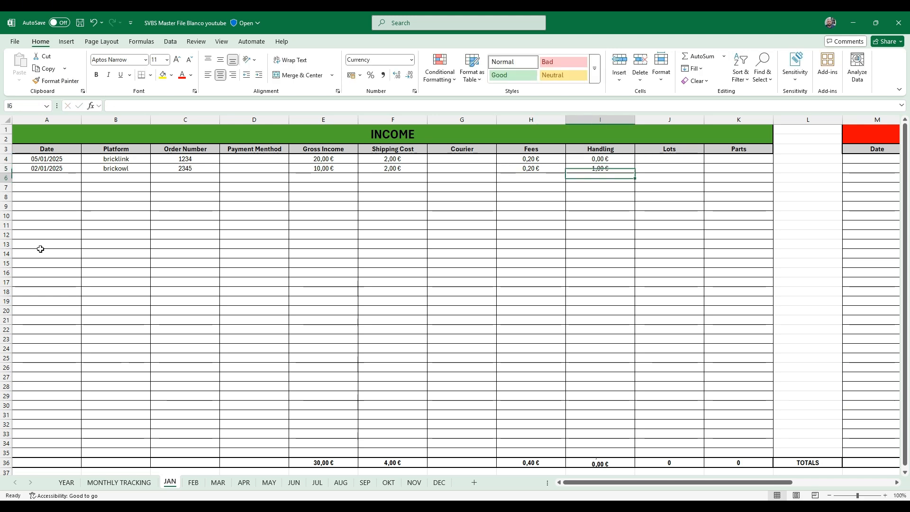
pyautogui.press('Return')
# Step: Set the Lots of the two January orders to 5 in J4 and 10 in J5
pyautogui.press('Right')
pyautogui.press('Up')
pyautogui.press('Up')
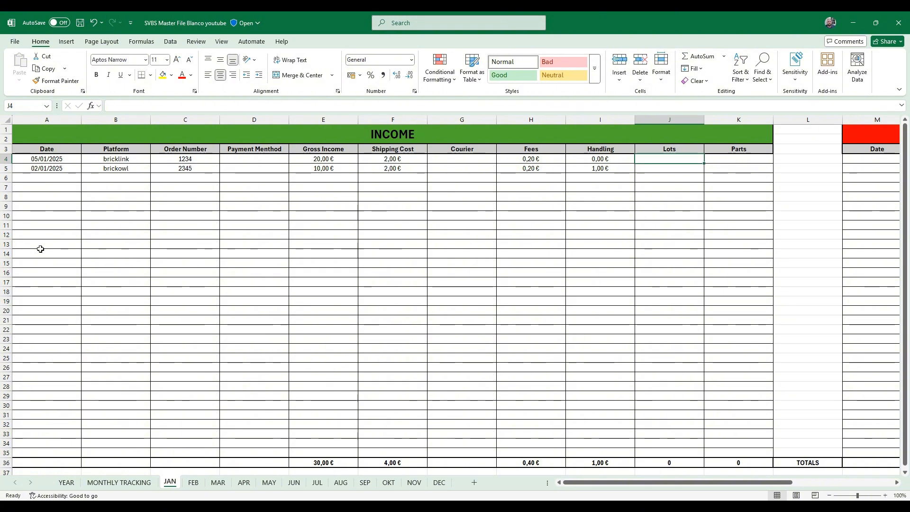
pyautogui.write('5')
pyautogui.press('Return')
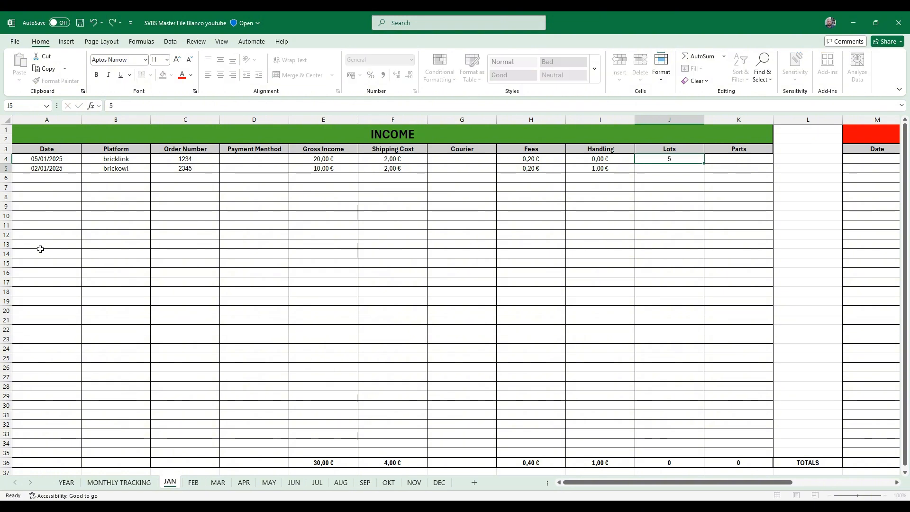
pyautogui.write('10')
pyautogui.press('Return')
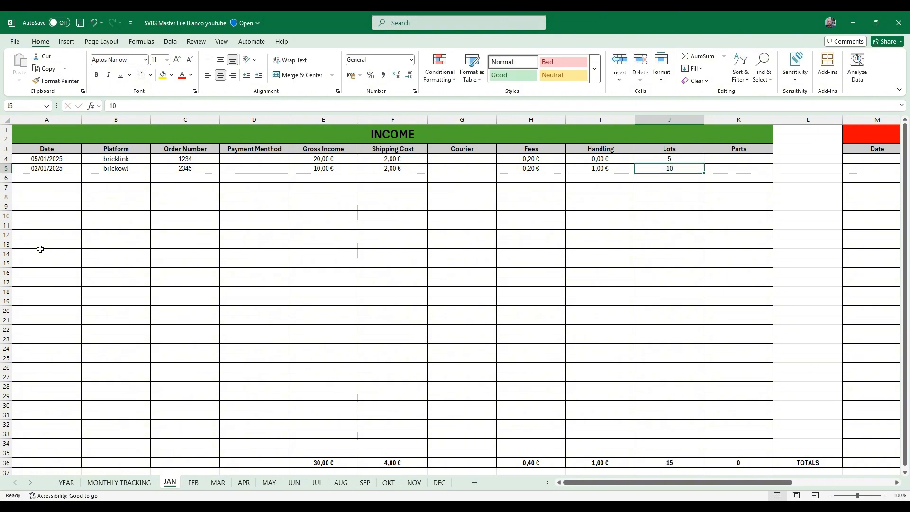
# Step: Set the Parts of the two January orders to 200 in K4 and 100 in K5
pyautogui.press('Right')
pyautogui.press('Up')
pyautogui.press('Up')
pyautogui.write('200')
pyautogui.press('Return')
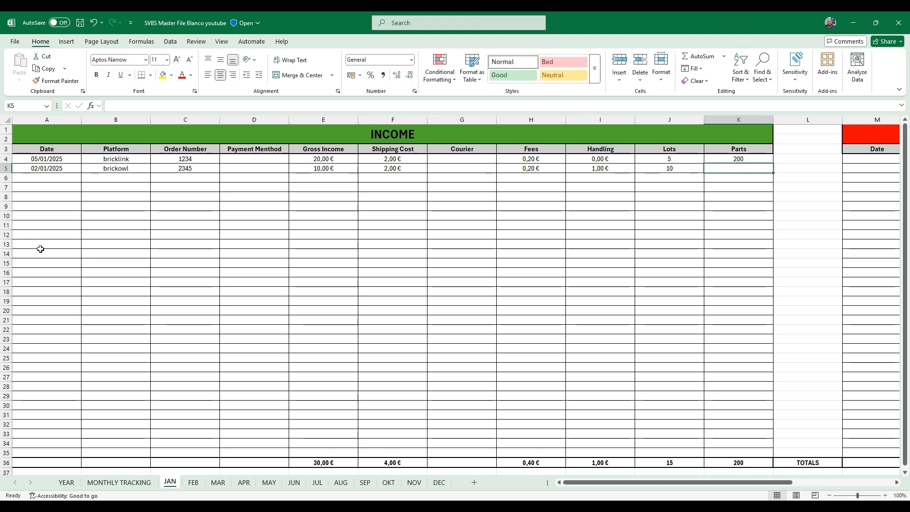
pyautogui.write('100')
pyautogui.press('Return')
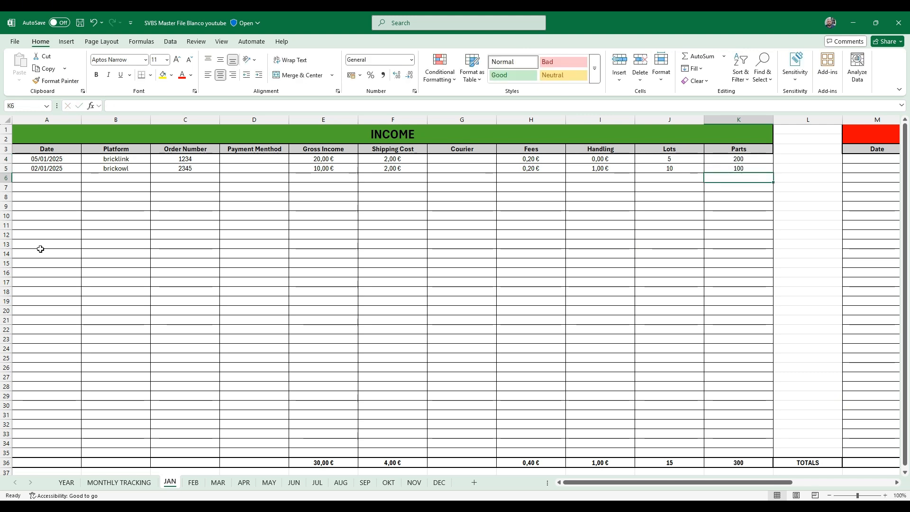
# Step: Enter the date 05/01/2025 for a sample expense in M4 of January's EXPENSES table
pyautogui.press('Right')
pyautogui.press('Right')
pyautogui.press('Right')
pyautogui.press('Right')
pyautogui.press('Right')
pyautogui.press('Right')
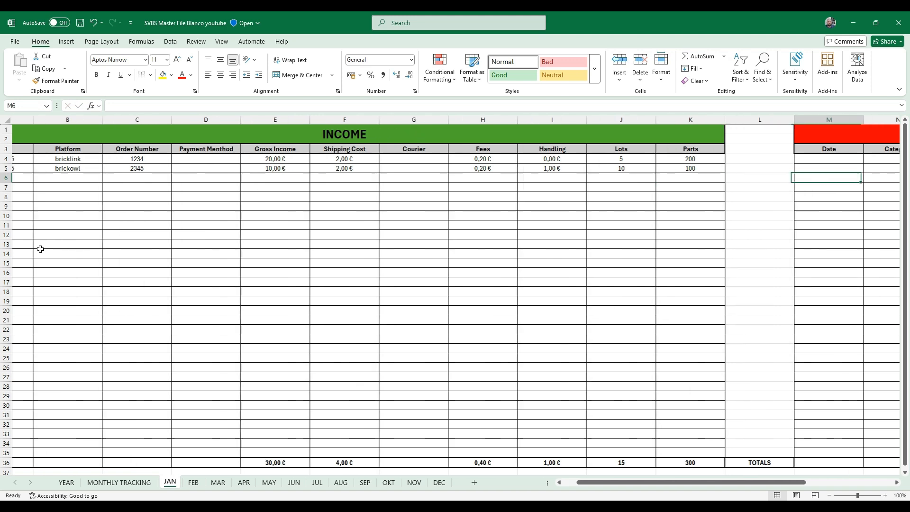
pyautogui.press('Left')
pyautogui.press('Left')
pyautogui.press('Left')
pyautogui.press('Left')
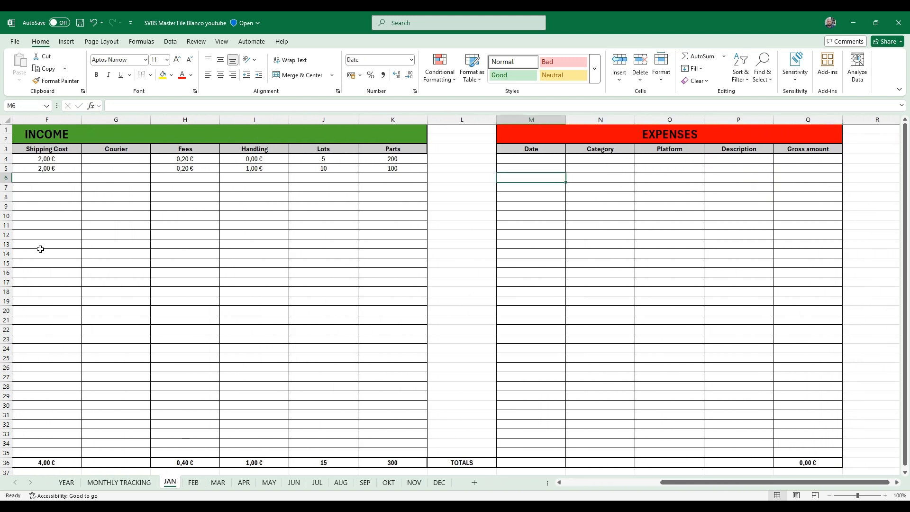
pyautogui.press('Up')
pyautogui.press('Up')
pyautogui.write('05')
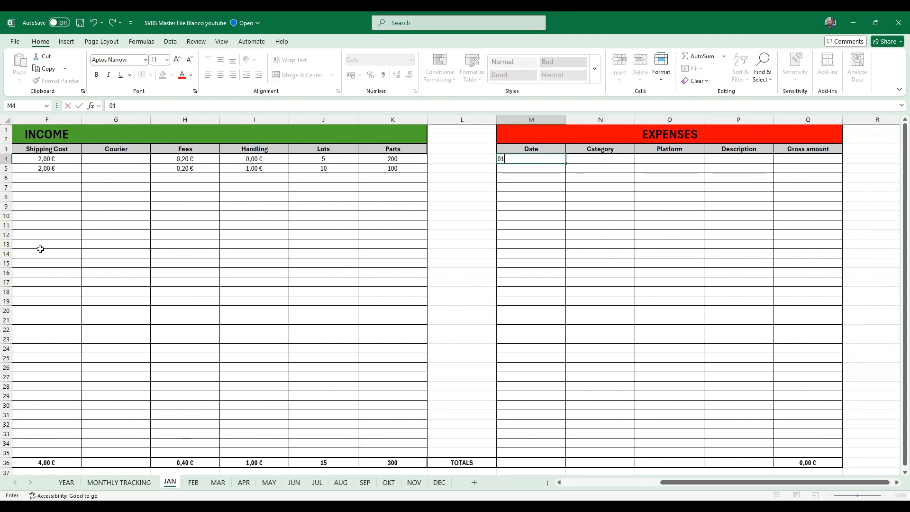
pyautogui.write('/01/2025')
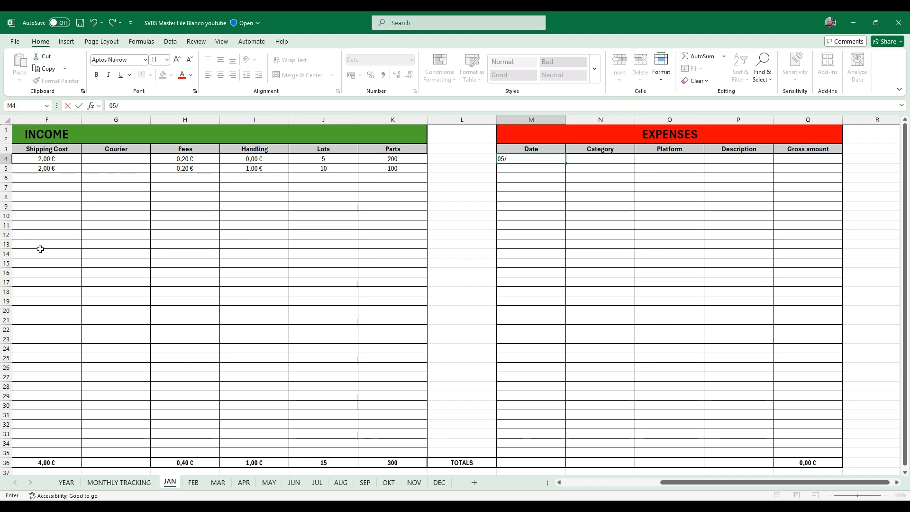
pyautogui.press('Return')
# Step: Set the sample expense's Category to Trade Goods in N4 and its Platform to amazon in O4
pyautogui.press('Up')
pyautogui.press('Right')
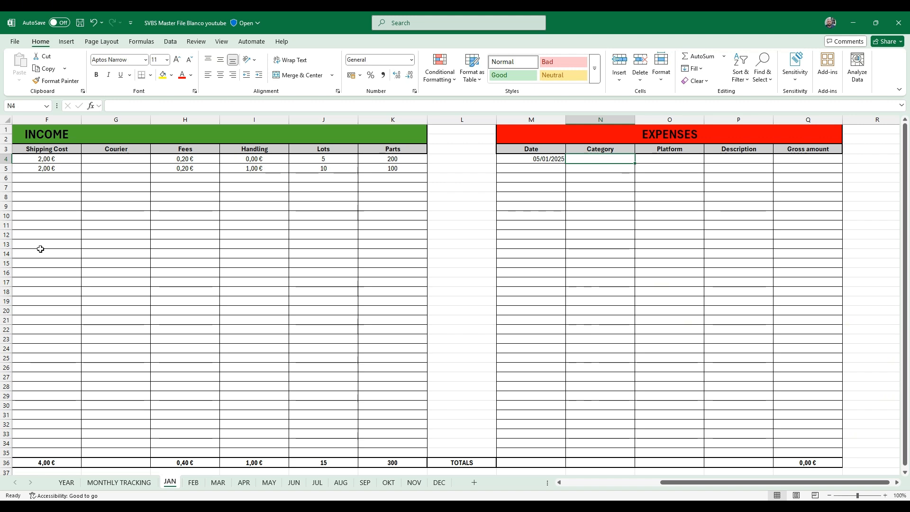
pyautogui.write('T')
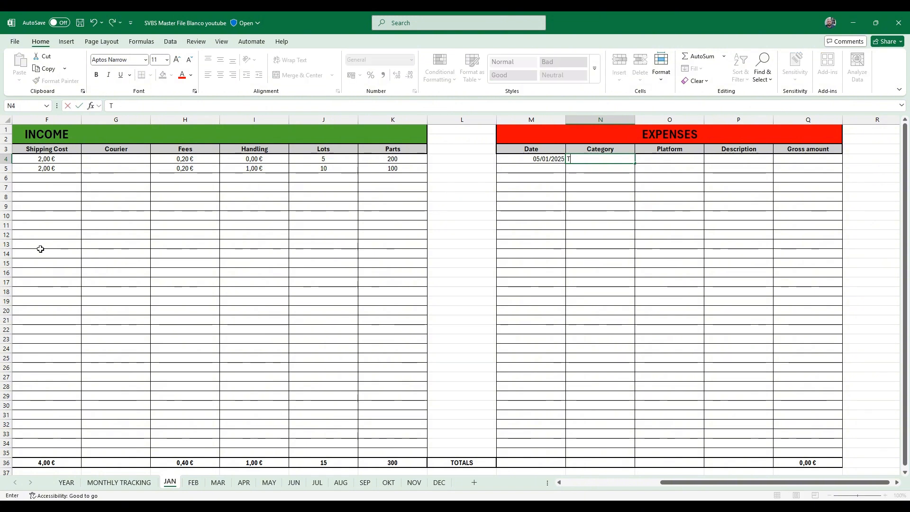
pyautogui.write('rade Goods')
pyautogui.press('Tab')
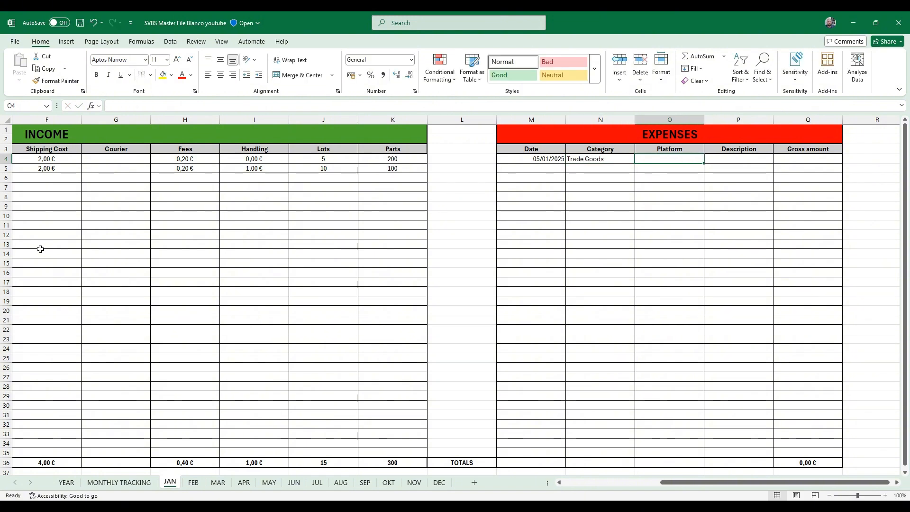
pyautogui.write('amazon')
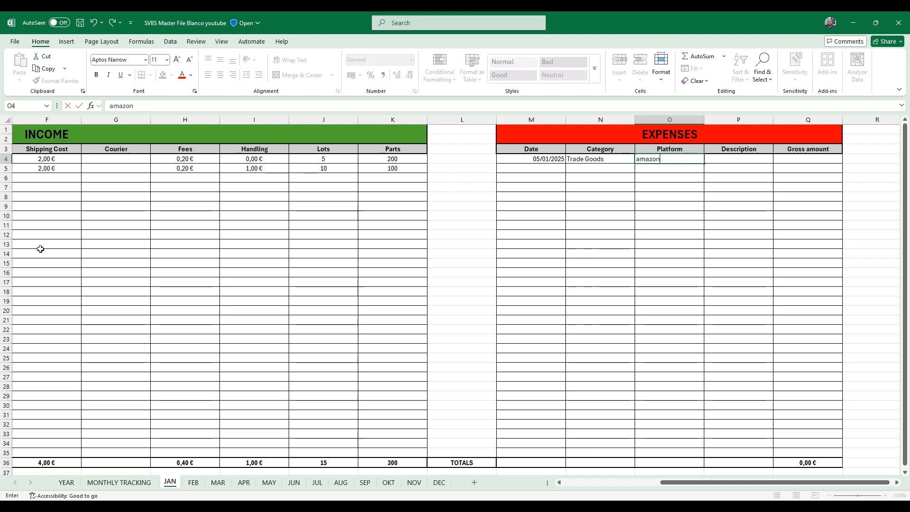
pyautogui.press('Tab')
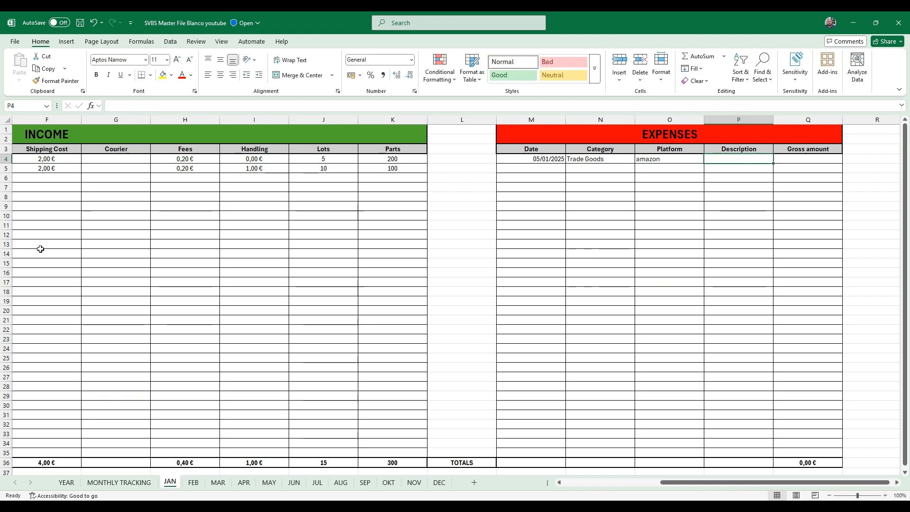
# Step: Give the sample expense the Description lego in P4 and a Gross amount of 10 in Q4
pyautogui.write('lego')
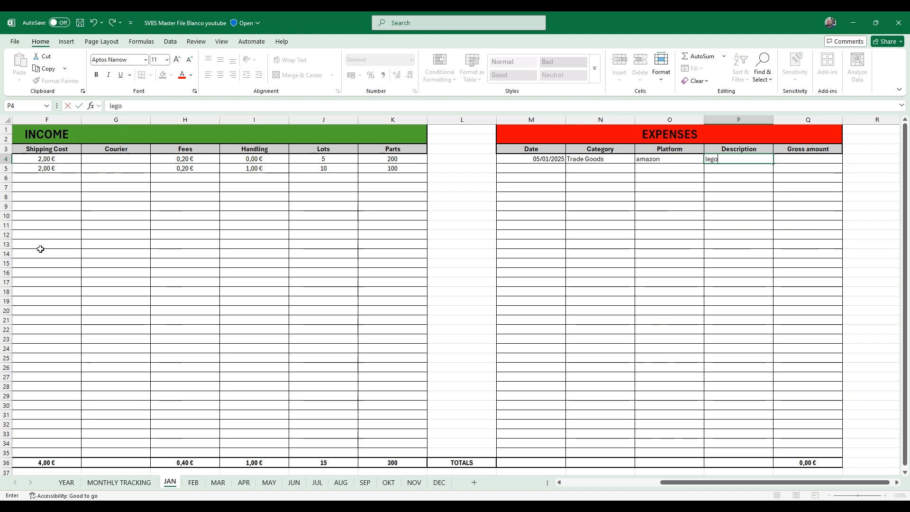
pyautogui.press('Tab')
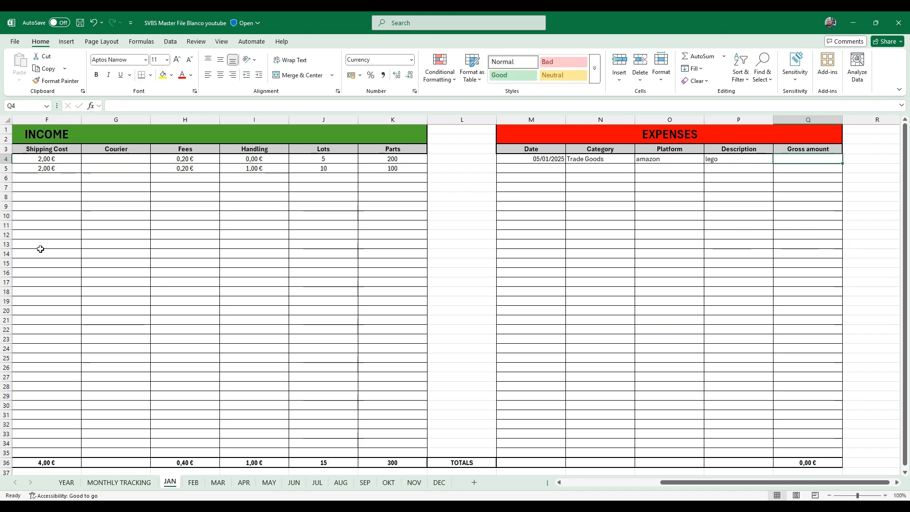
pyautogui.write('10')
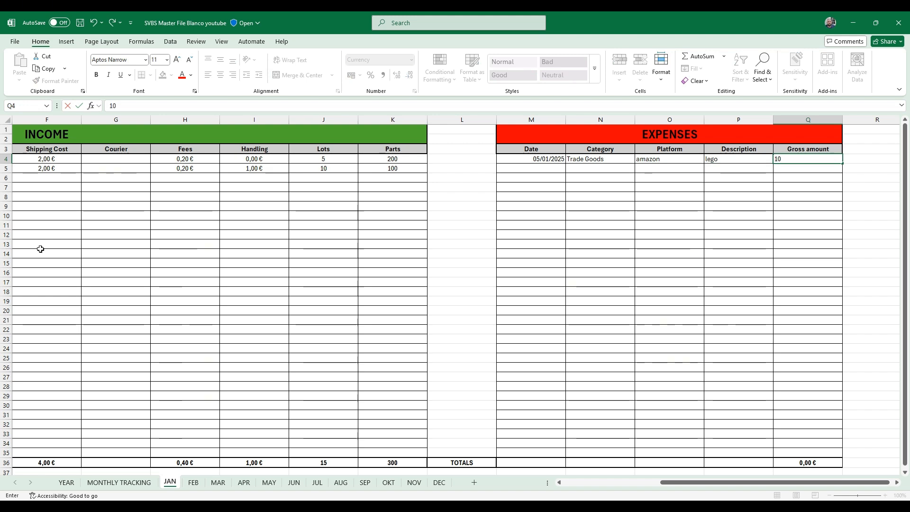
pyautogui.press('Return')
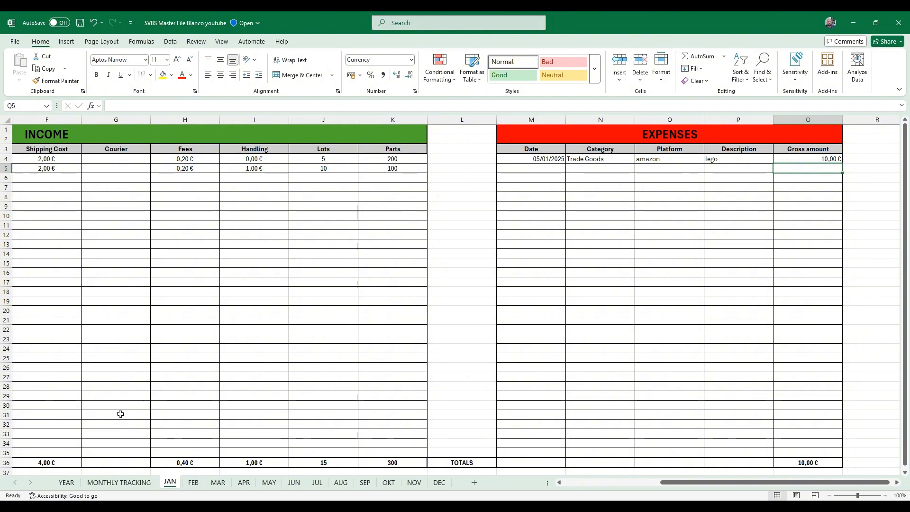
# Step: Check the January column of the MONTHLY TRACKING sheet, reviewing the formulas from Orders down to Net Income
pyautogui.click(127, 483)
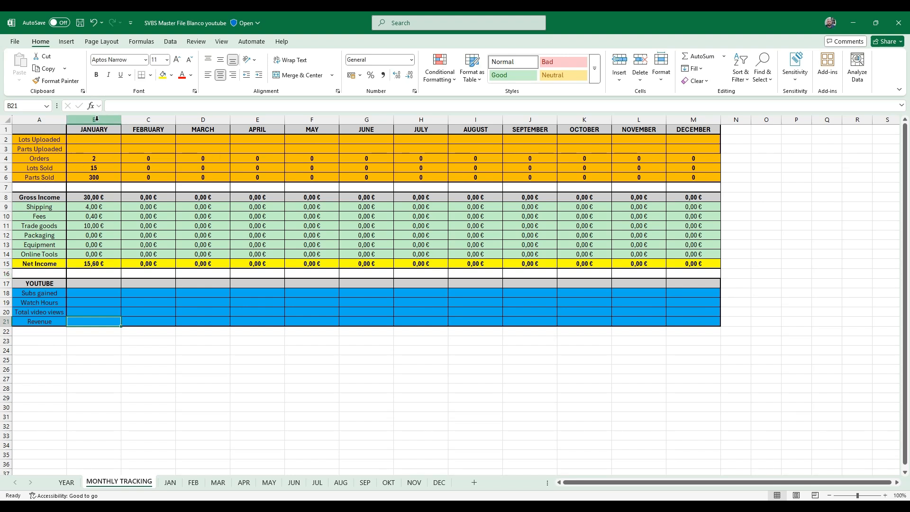
pyautogui.click(83, 159)
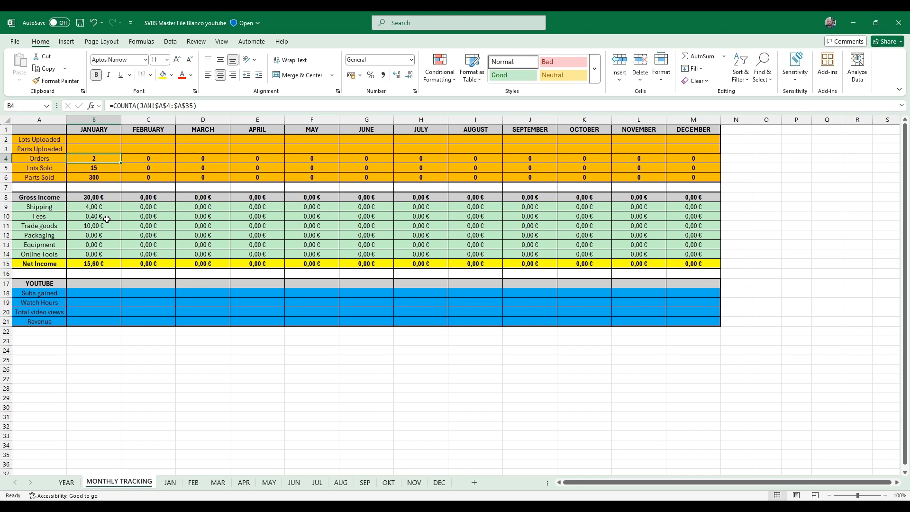
pyautogui.press('Down')
pyautogui.press('Down')
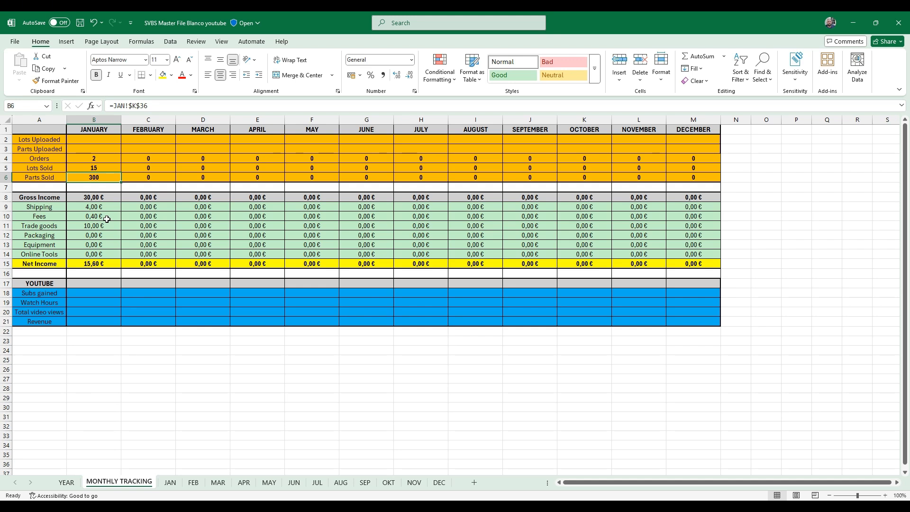
pyautogui.press('Down')
pyautogui.press('Down')
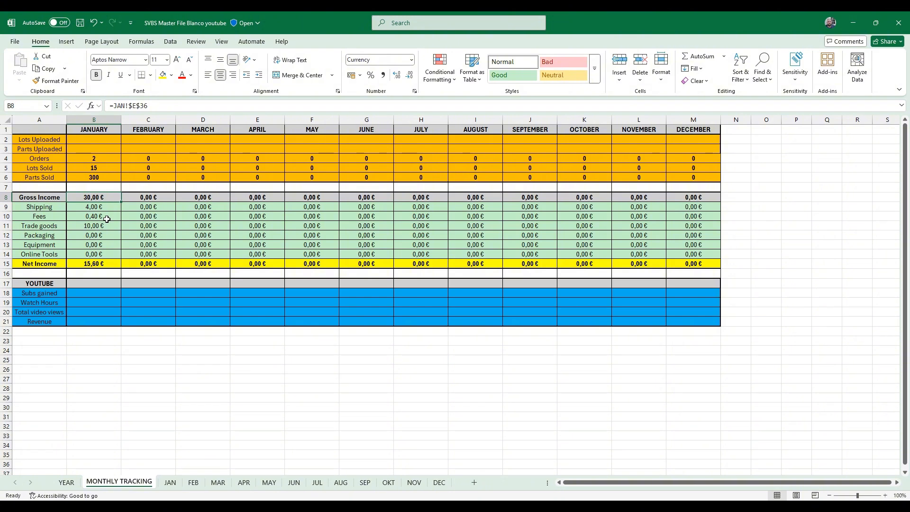
pyautogui.press('Down')
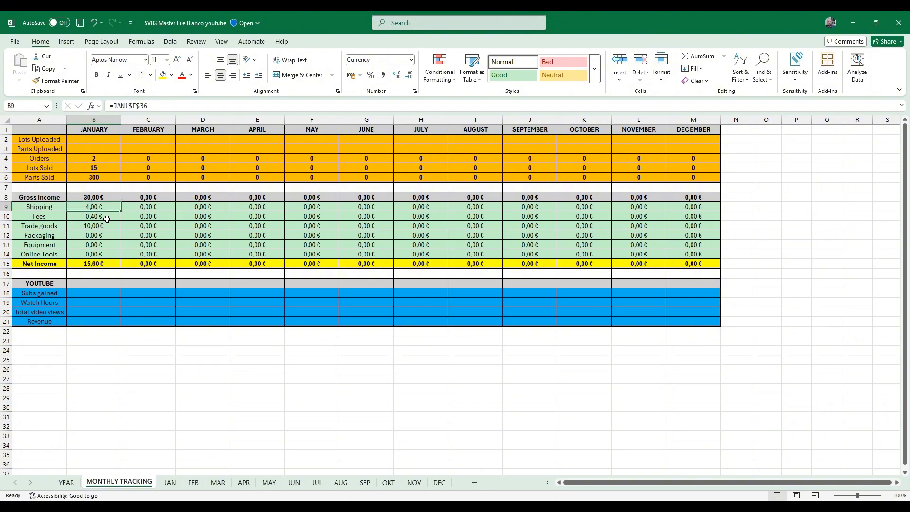
pyautogui.press('Down')
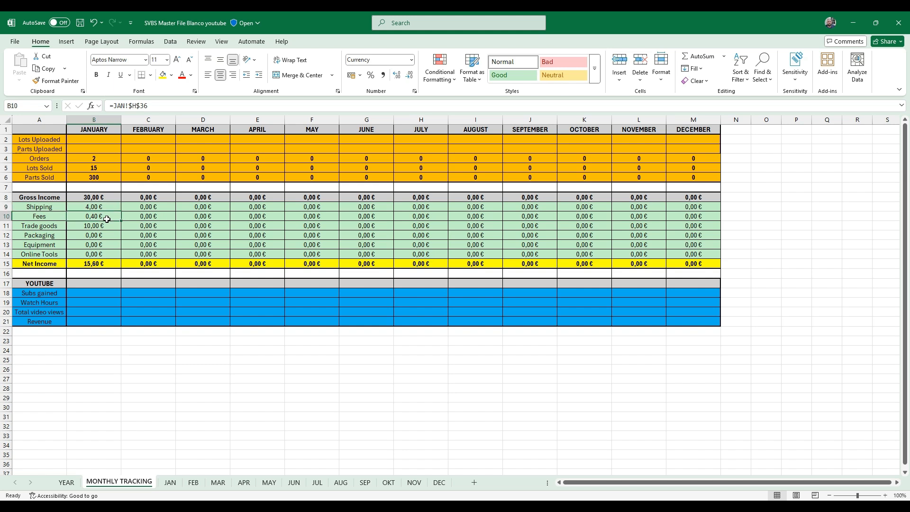
pyautogui.press('Down')
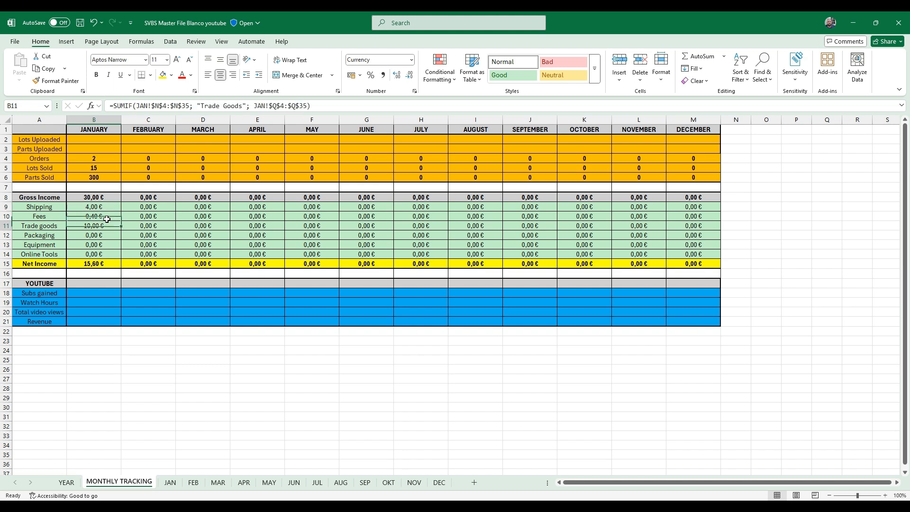
pyautogui.press('Down')
pyautogui.press('Down')
pyautogui.press('Down')
pyautogui.press('Down')
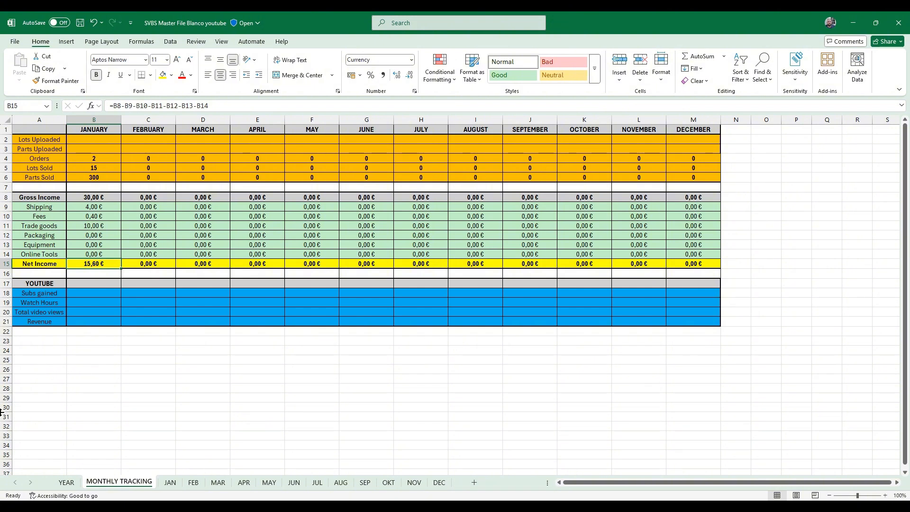
# Step: Review the income and expense formulas on the YEAR overview, from Gross Income down to Total Expenses
pyautogui.click(67, 483)
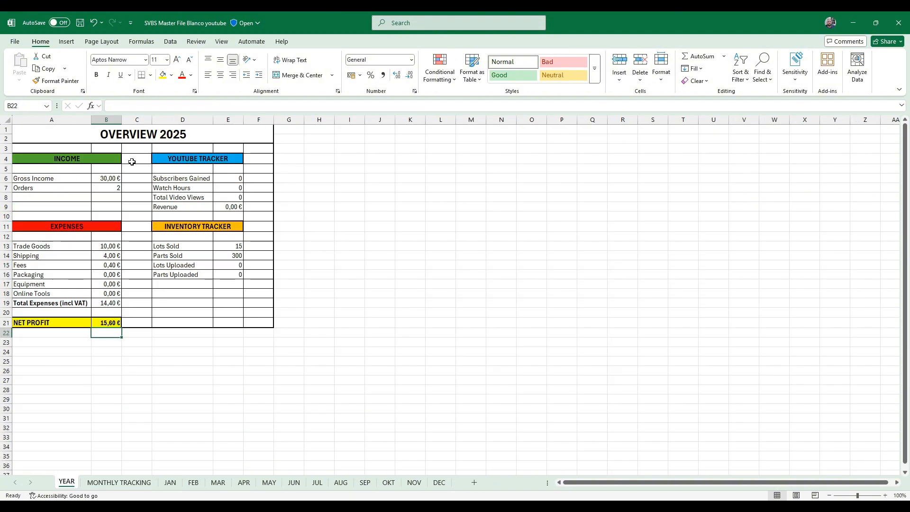
pyautogui.click(100, 179)
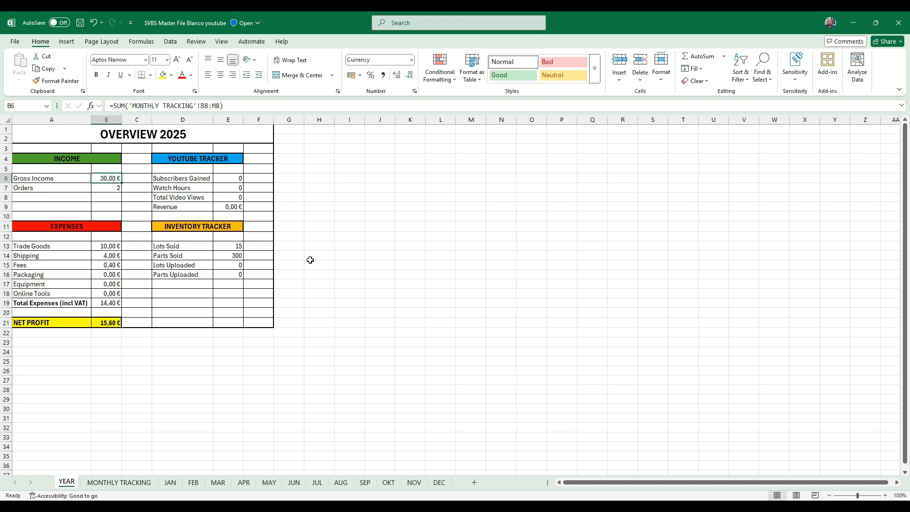
pyautogui.press('Down')
pyautogui.press('Down')
pyautogui.press('Down')
pyautogui.press('Down')
pyautogui.press('Down')
pyautogui.press('Down')
pyautogui.press('Down')
pyautogui.press('Down')
pyautogui.press('Down')
pyautogui.press('Down')
pyautogui.press('Down')
pyautogui.press('Down')
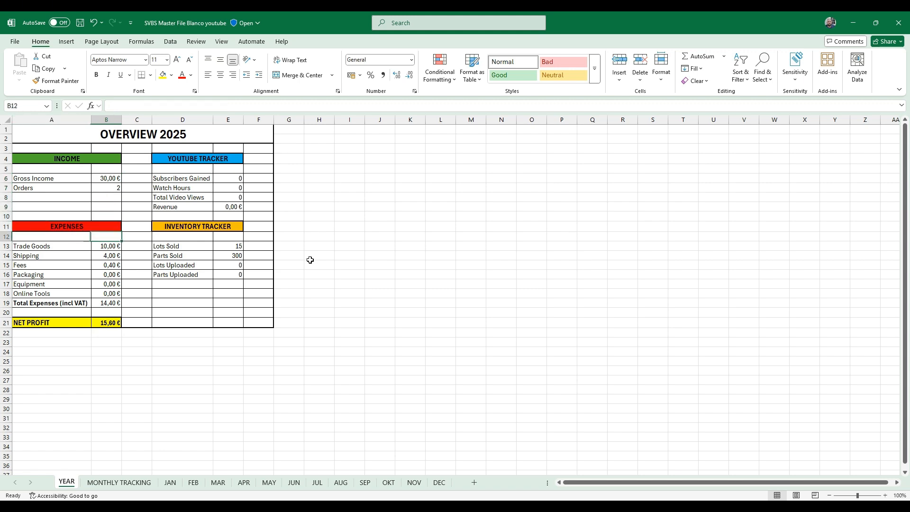
pyautogui.press('Down')
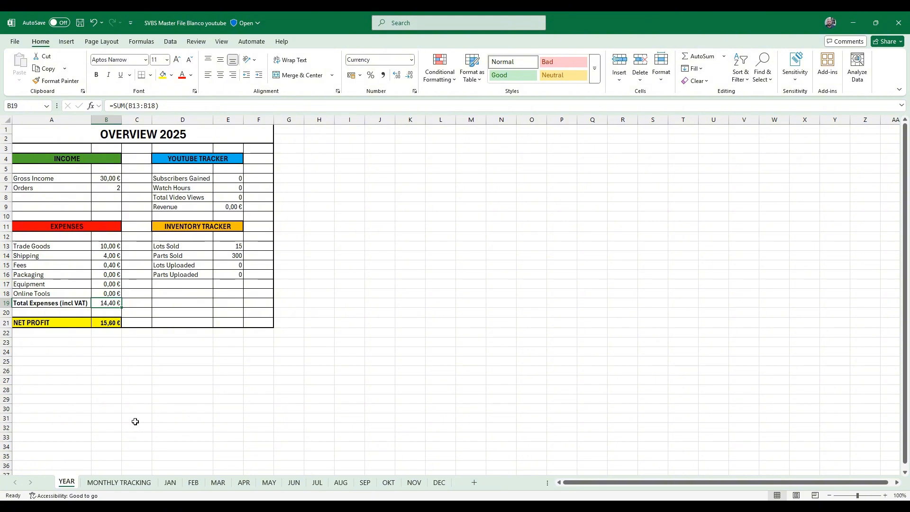
# Step: On the MONTHLY TRACKING sheet, set January's Lots Uploaded to 500 in B2 and Parts Uploaded to 2000 in B3
pyautogui.click(134, 485)
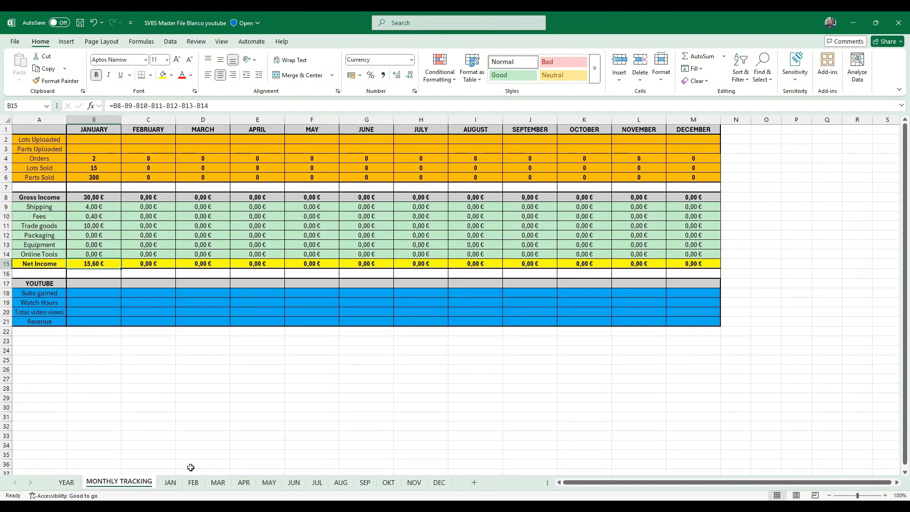
pyautogui.click(91, 140)
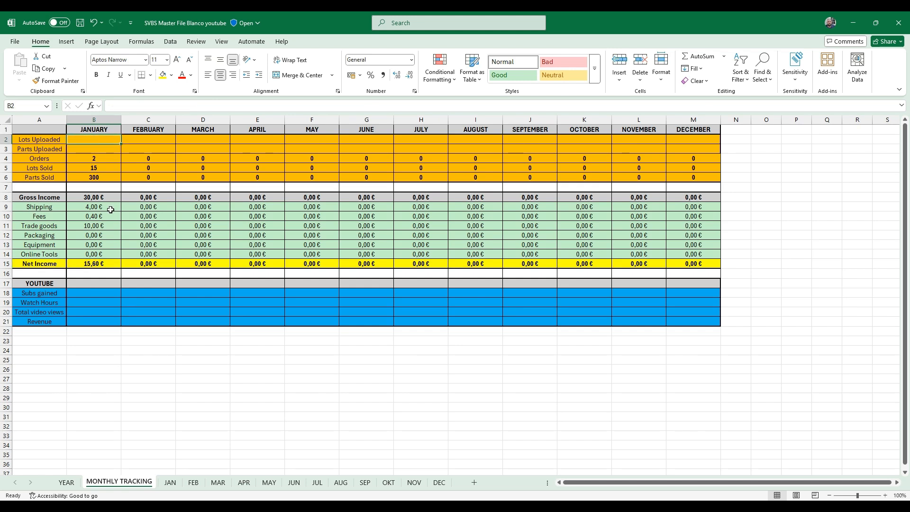
pyautogui.write('500')
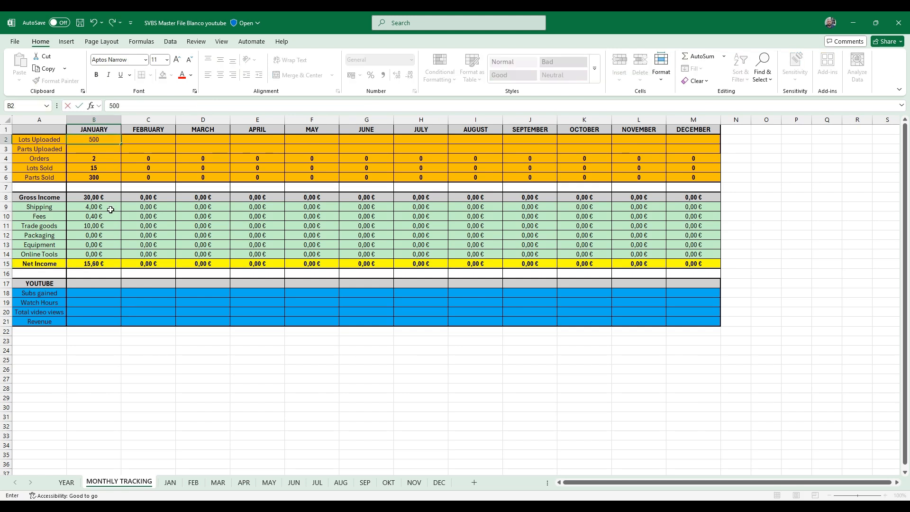
pyautogui.press('Return')
pyautogui.write('2000')
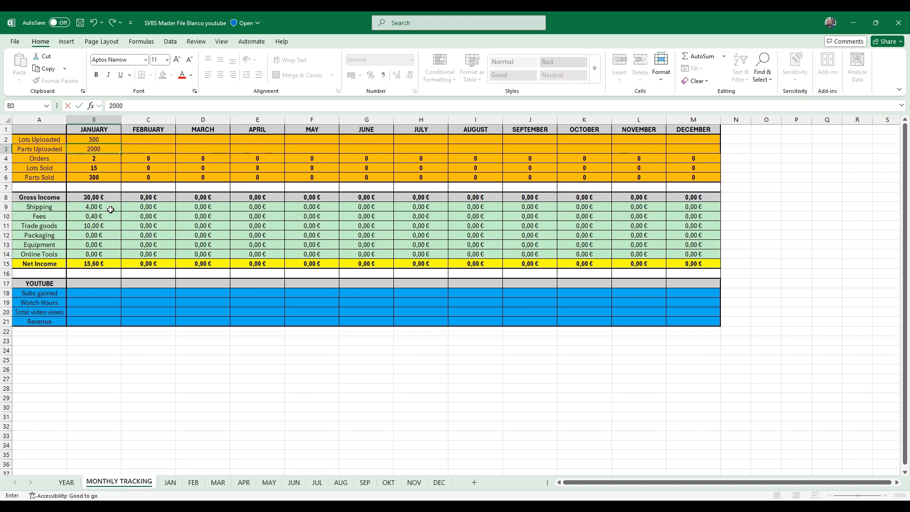
pyautogui.press('Right')
# Step: Set February's Lots Uploaded to 200 in C2 and Parts Uploaded to 40000 in C3
pyautogui.press('Up')
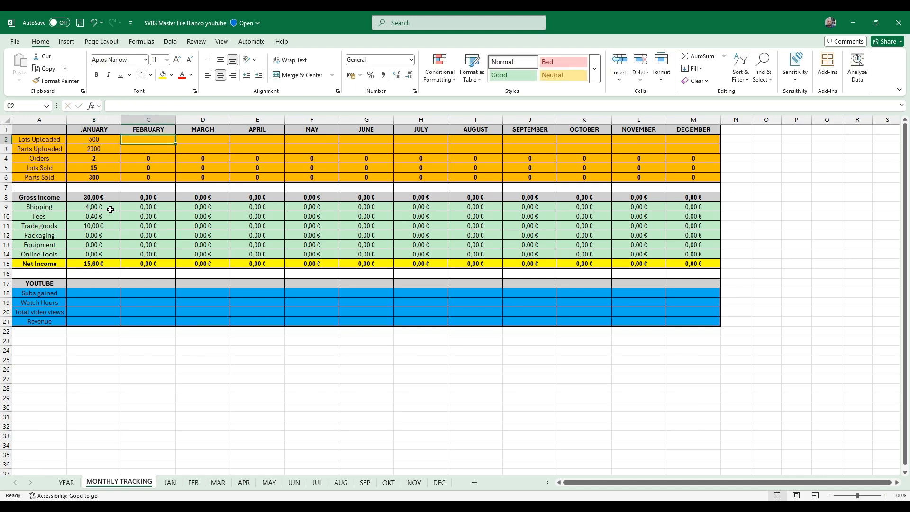
pyautogui.write('200')
pyautogui.press('Return')
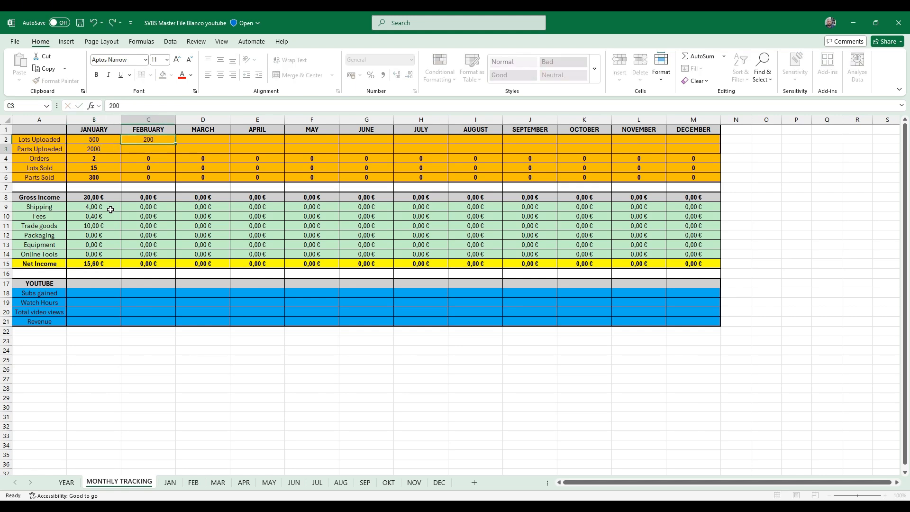
pyautogui.write('40000')
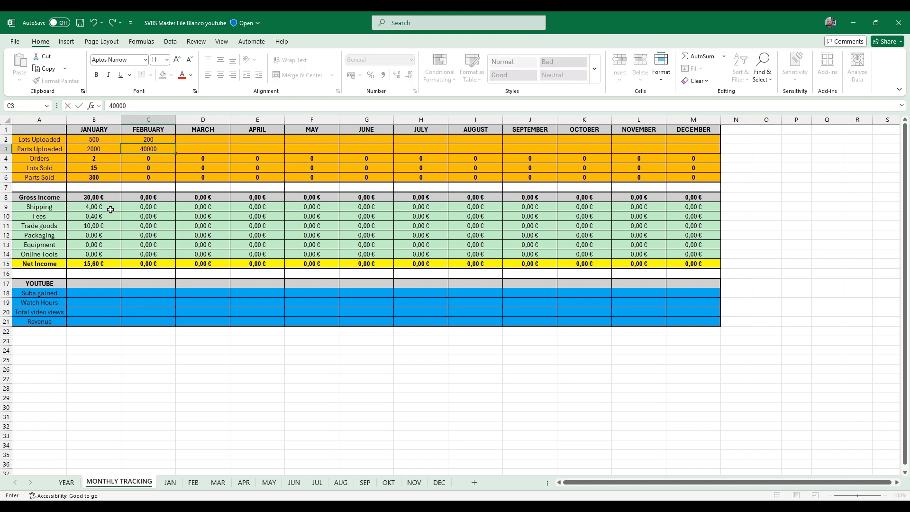
pyautogui.press('Return')
# Step: In the YOUTUBE section, set January's Subs gained to 1000 in B18 and Watch Hours to 5000 in B19
pyautogui.press('Down')
pyautogui.press('Down')
pyautogui.press('Down')
pyautogui.press('Down')
pyautogui.press('Down')
pyautogui.press('Down')
pyautogui.press('Down')
pyautogui.press('Down')
pyautogui.press('Down')
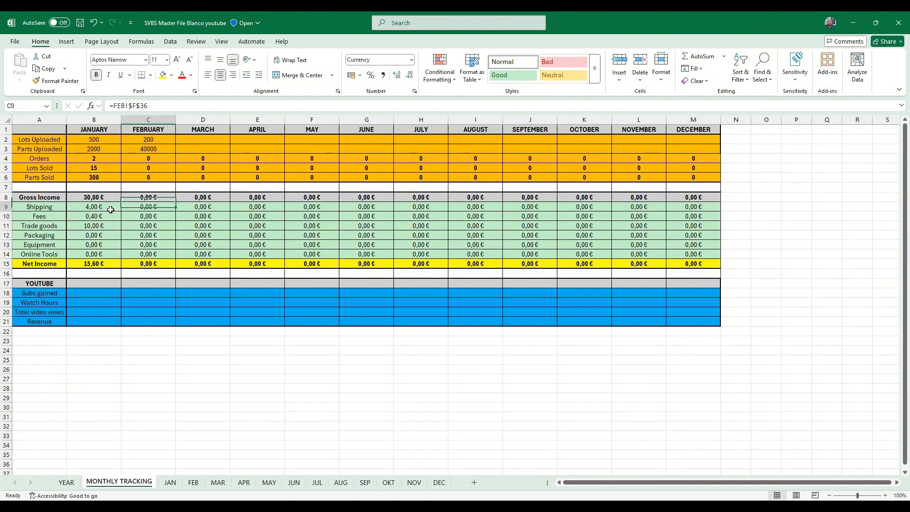
pyautogui.click(87, 294)
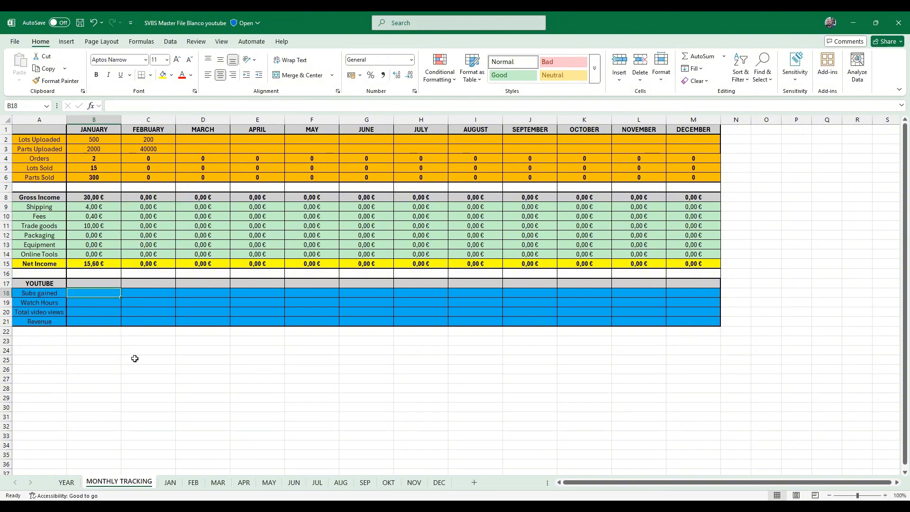
pyautogui.write('1000')
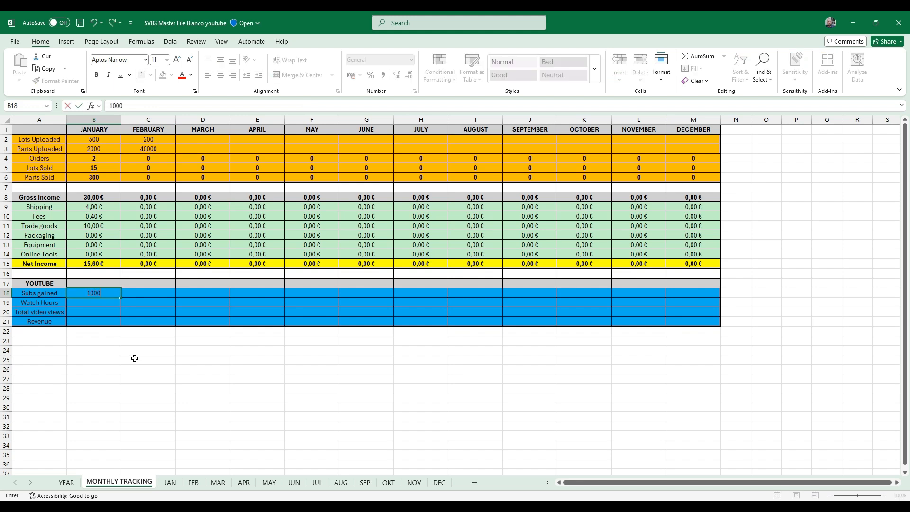
pyautogui.press('Return')
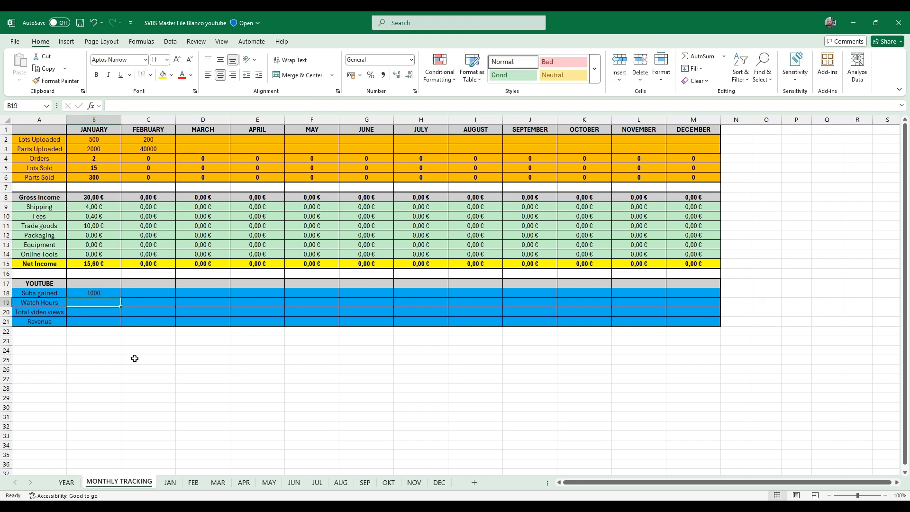
pyautogui.write('5000')
pyautogui.press('Return')
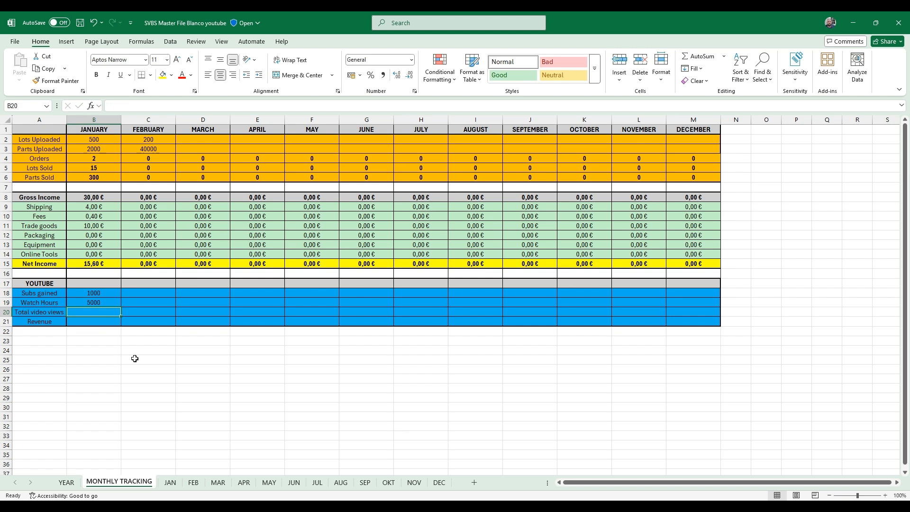
# Step: Set January's Total video views to 260000 in B20 and YouTube Revenue to 10 in B21
pyautogui.write('2')
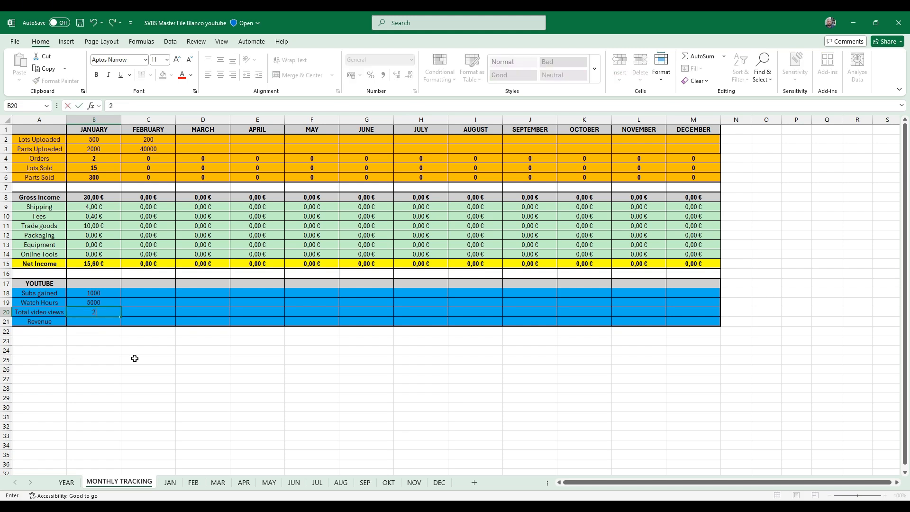
pyautogui.write('60000')
pyautogui.press('Return')
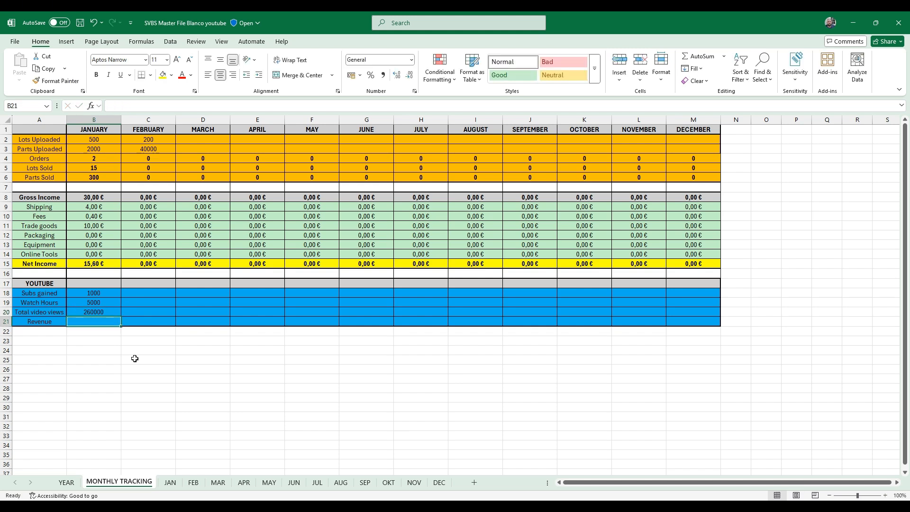
pyautogui.write('10')
pyautogui.press('Return')
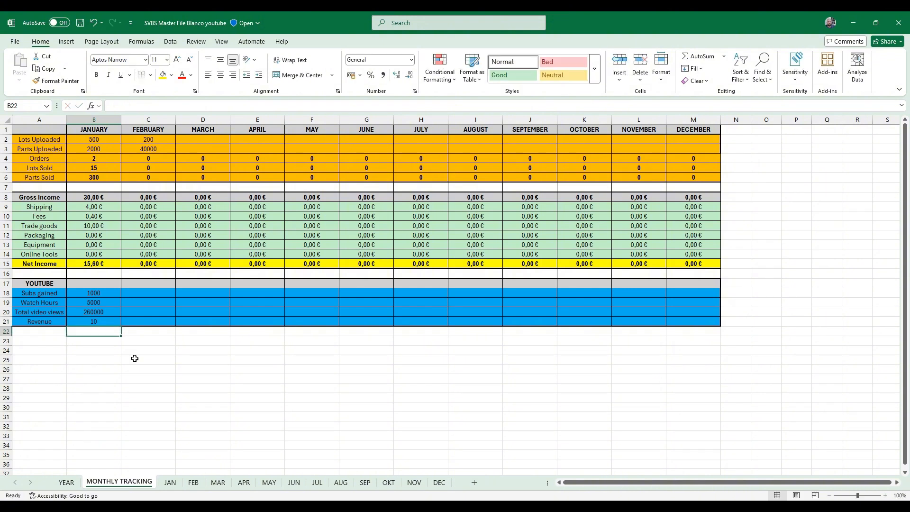
# Step: Format the YouTube Revenue row from January to December (B21:M21) as Currency in euros
pyautogui.press('Up')
pyautogui.hotkey('shift', 'Right')
pyautogui.hotkey('shift', 'Right')
pyautogui.hotkey('shift', 'Right')
pyautogui.hotkey('shift', 'Right')
pyautogui.hotkey('shift', 'Right')
pyautogui.hotkey('shift', 'Right')
pyautogui.hotkey('shift', 'Right')
pyautogui.hotkey('shift', 'Right')
pyautogui.hotkey('shift', 'Right')
pyautogui.hotkey('shift', 'Right')
pyautogui.hotkey('shift', 'Right')
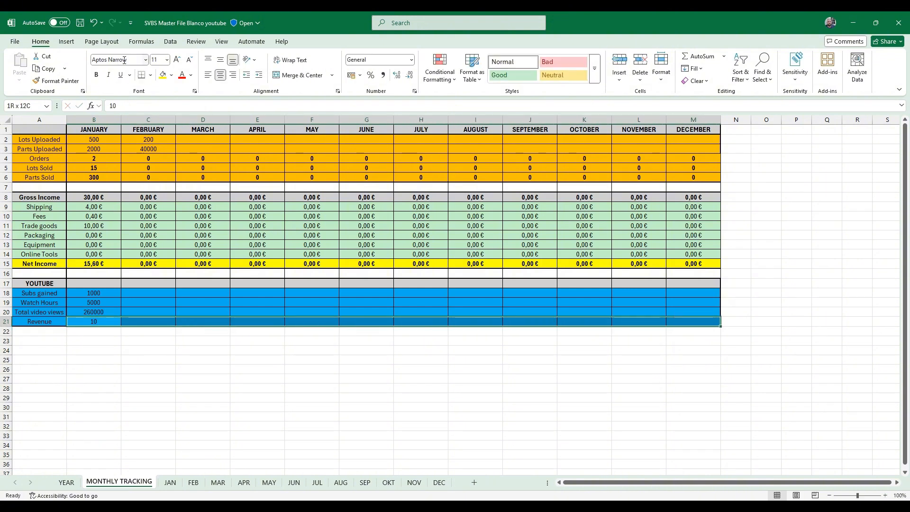
pyautogui.click(405, 62)
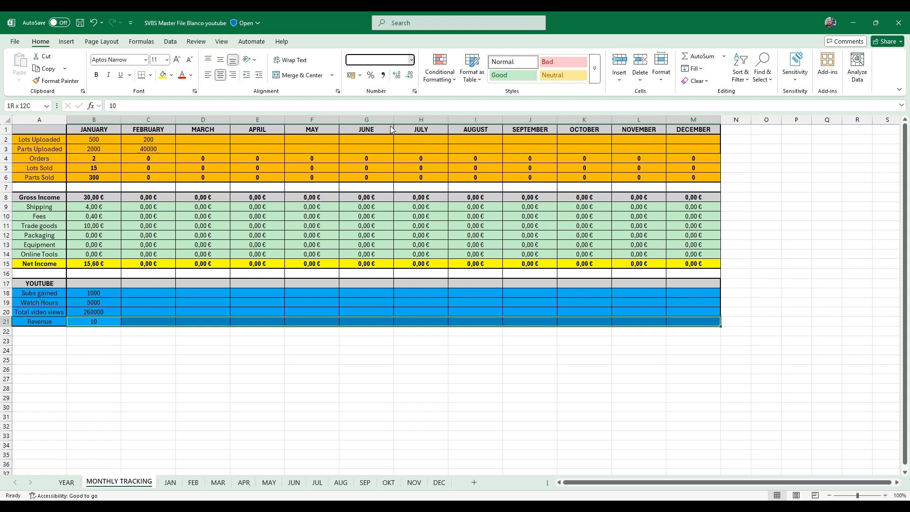
pyautogui.click(135, 367)
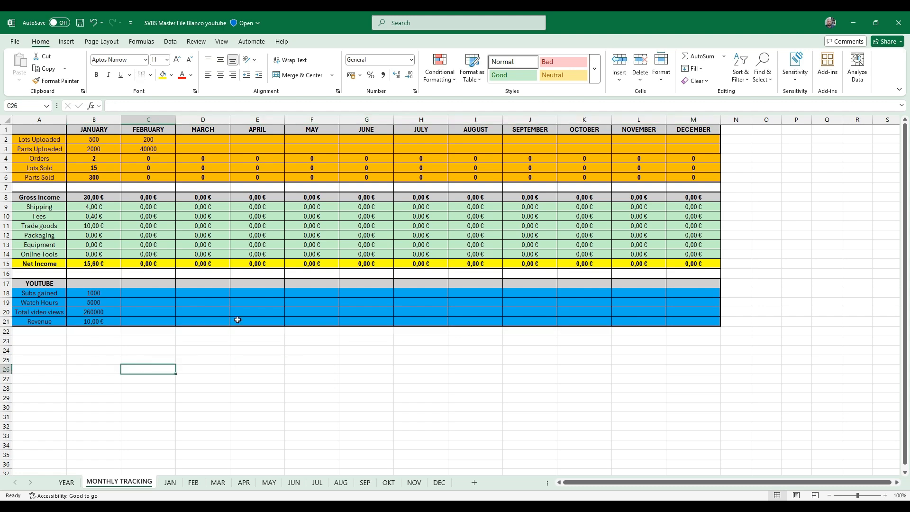
# Step: Check the YouTube Tracker and Inventory Tracker sum formulas on the YEAR overview against the sample monthly entries
pyautogui.click(68, 488)
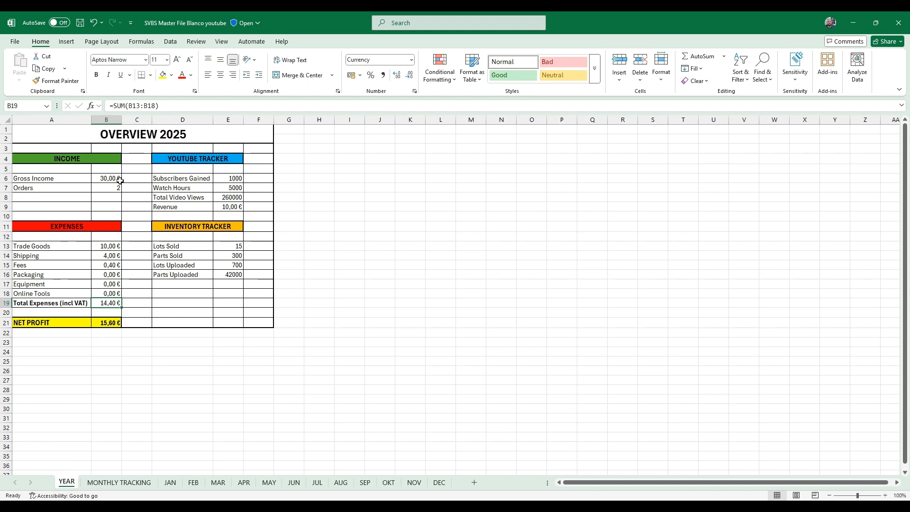
pyautogui.click(227, 178)
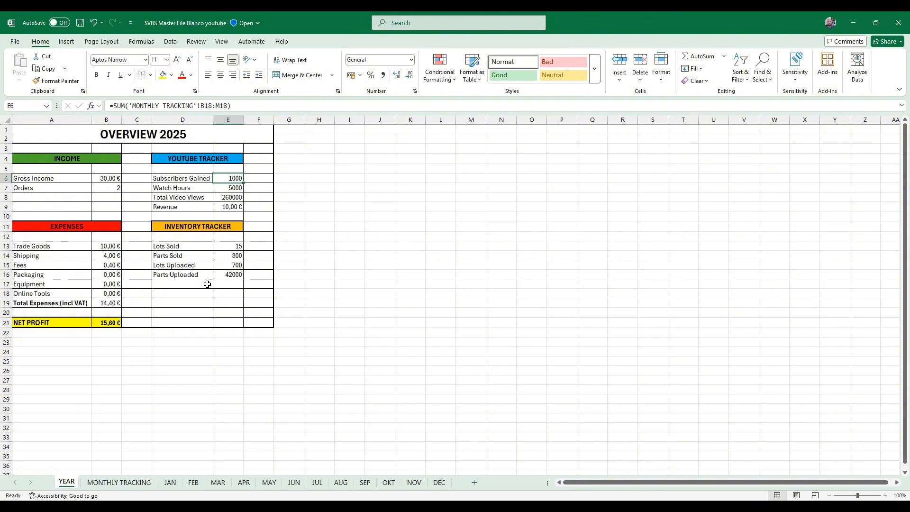
pyautogui.press('Down')
pyautogui.press('Down')
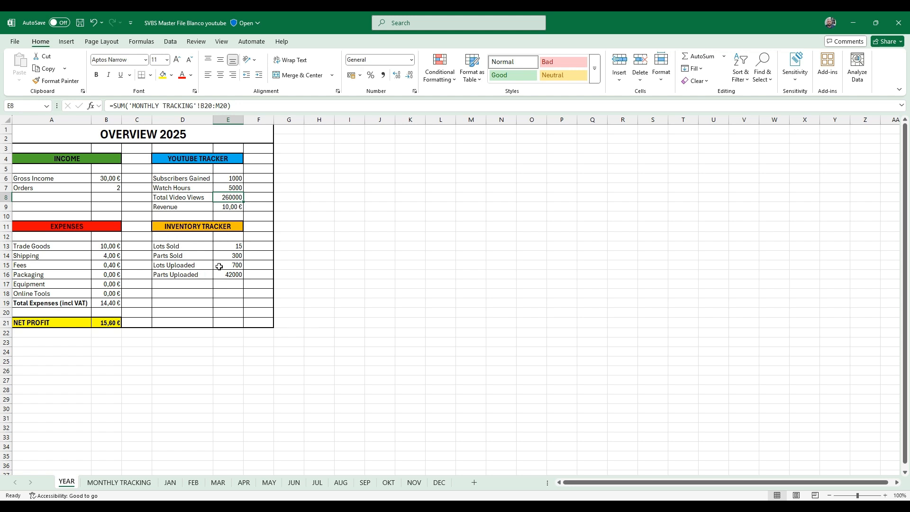
pyautogui.click(219, 266)
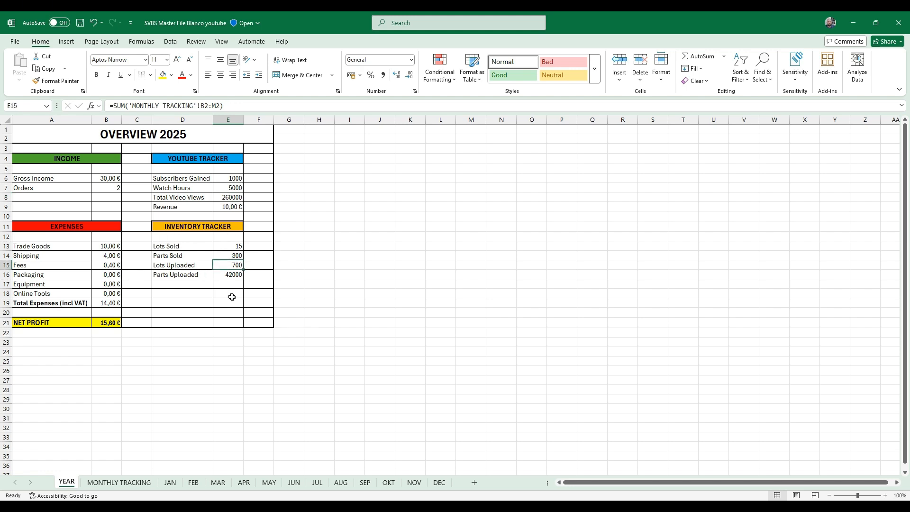
pyautogui.press('Down')
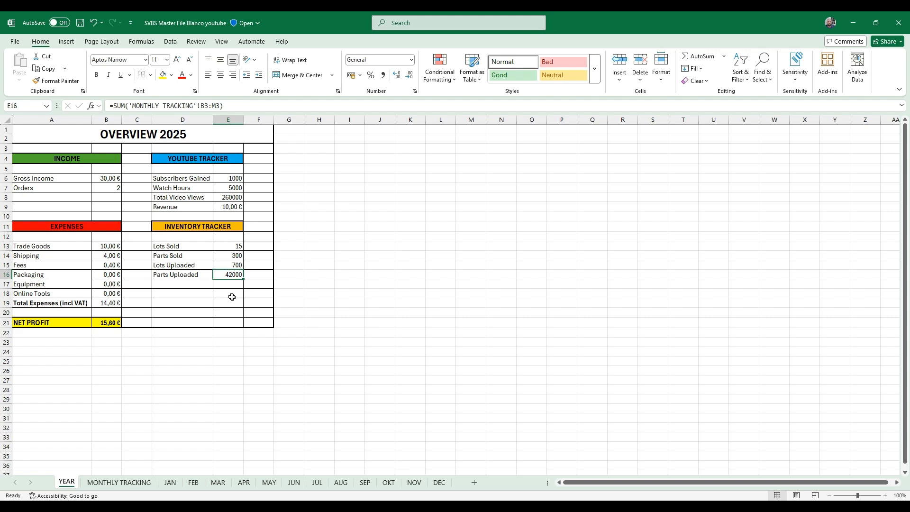